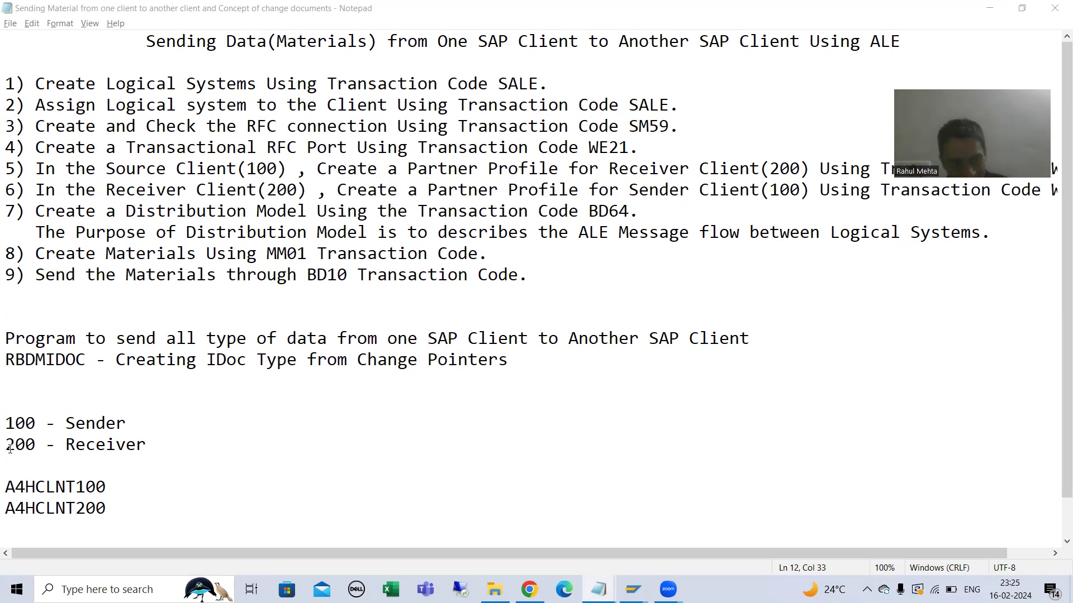
Select the program name RBDMIDOC in the editor.
drag(6, 361, 88, 366)
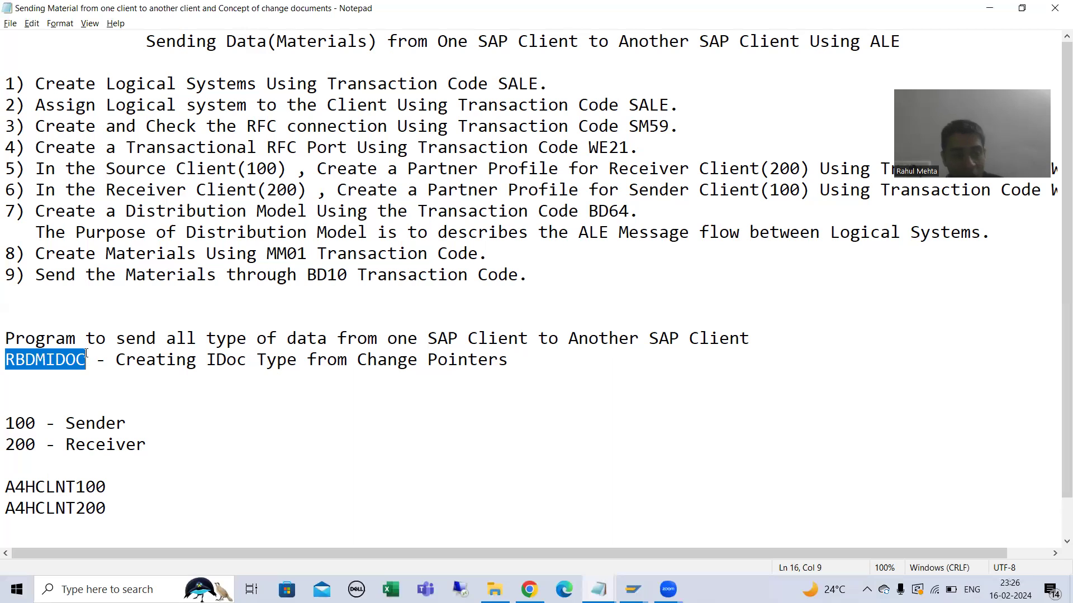
click(66, 360)
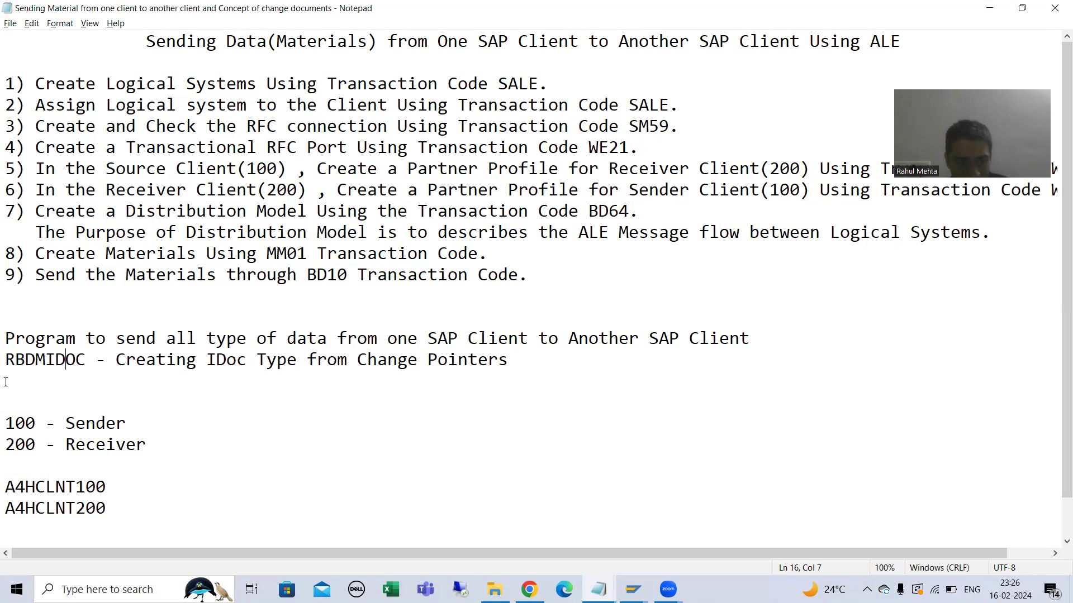
drag(6, 359, 84, 360)
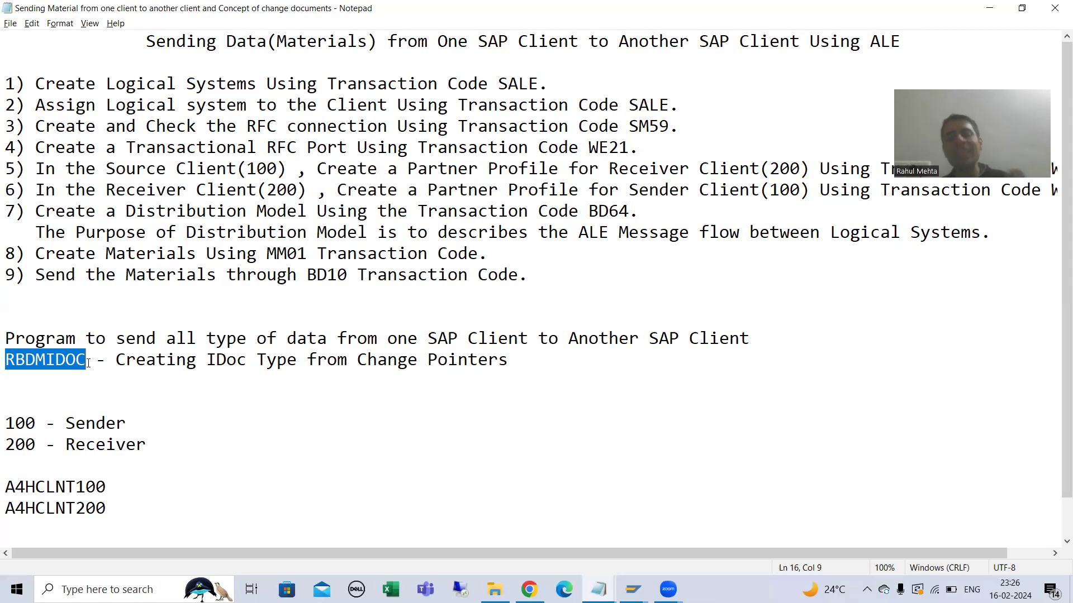
click(7, 374)
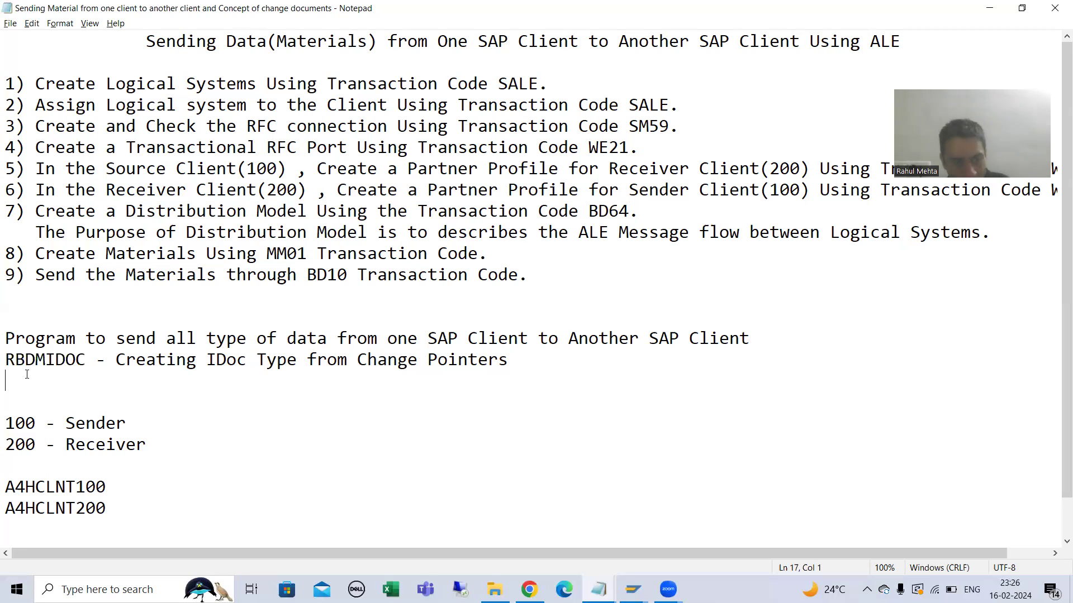
drag(5, 358, 84, 365)
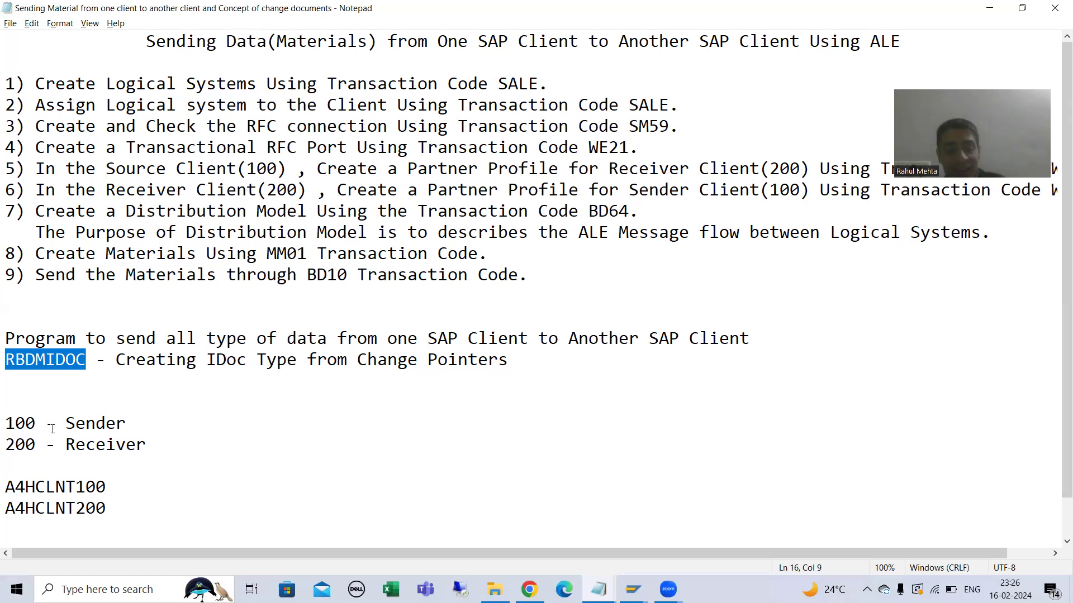
click(7, 360)
key(shift+Right)
shift+click(89, 364)
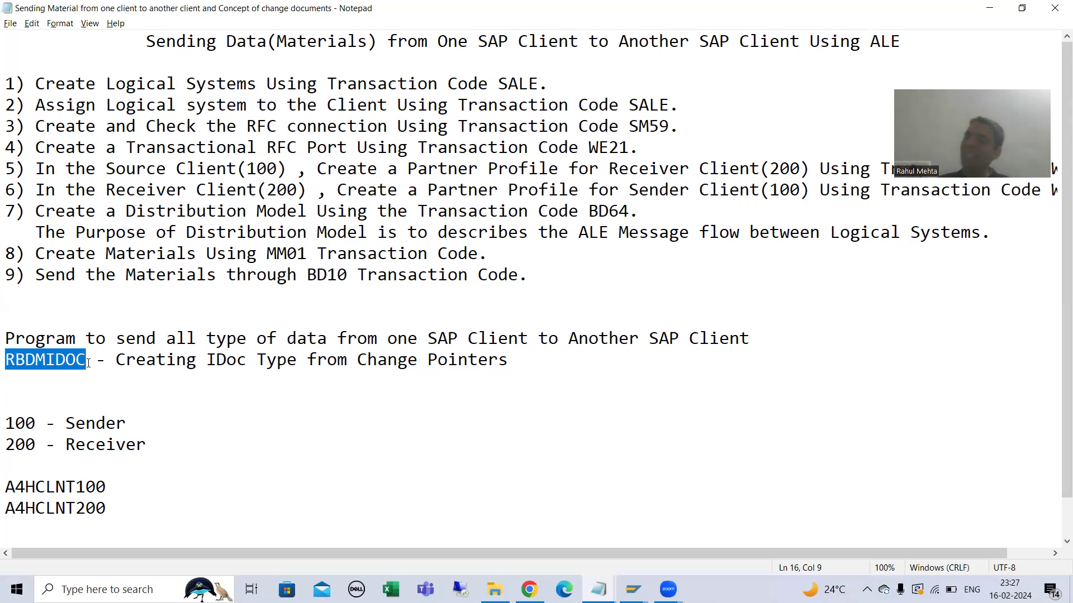
click(69, 380)
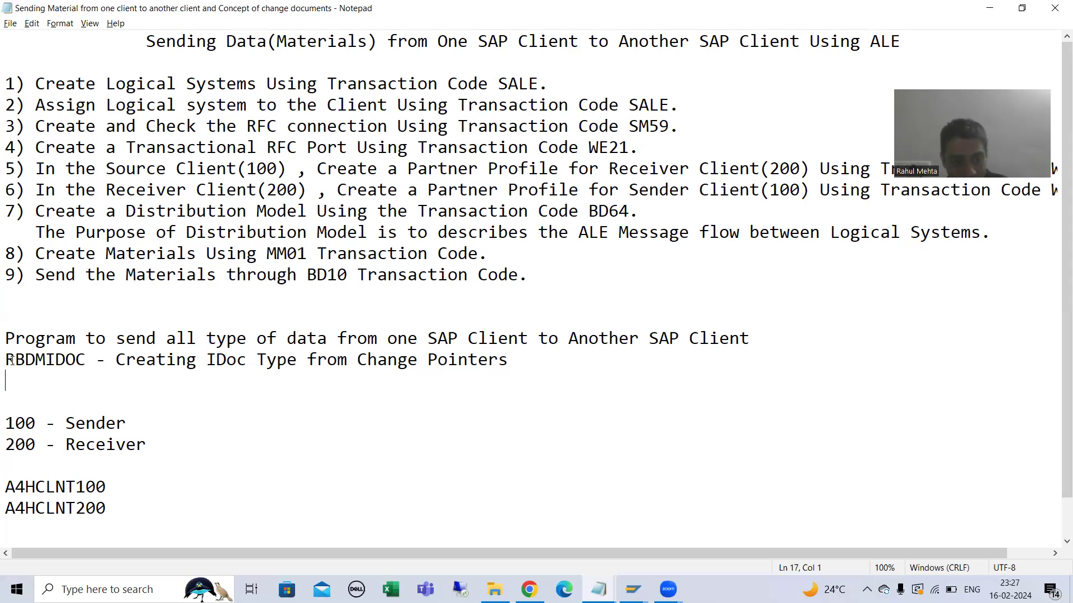
drag(5, 359, 90, 365)
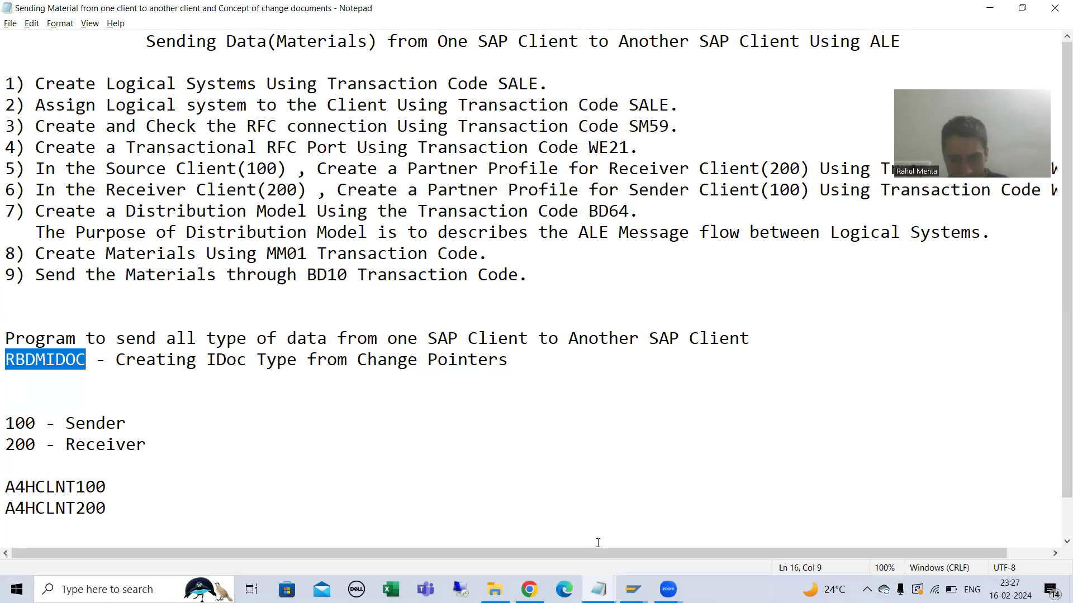
In the Send Material window, start SM36 and name the background job SEND_MATERIAL.
mouse_move(633, 589)
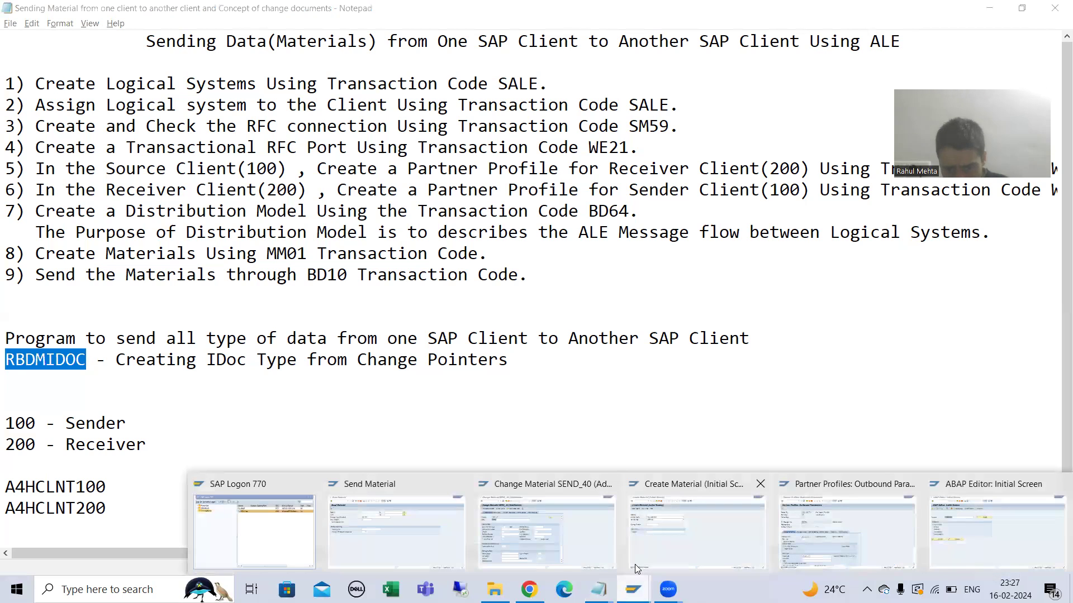
click(577, 541)
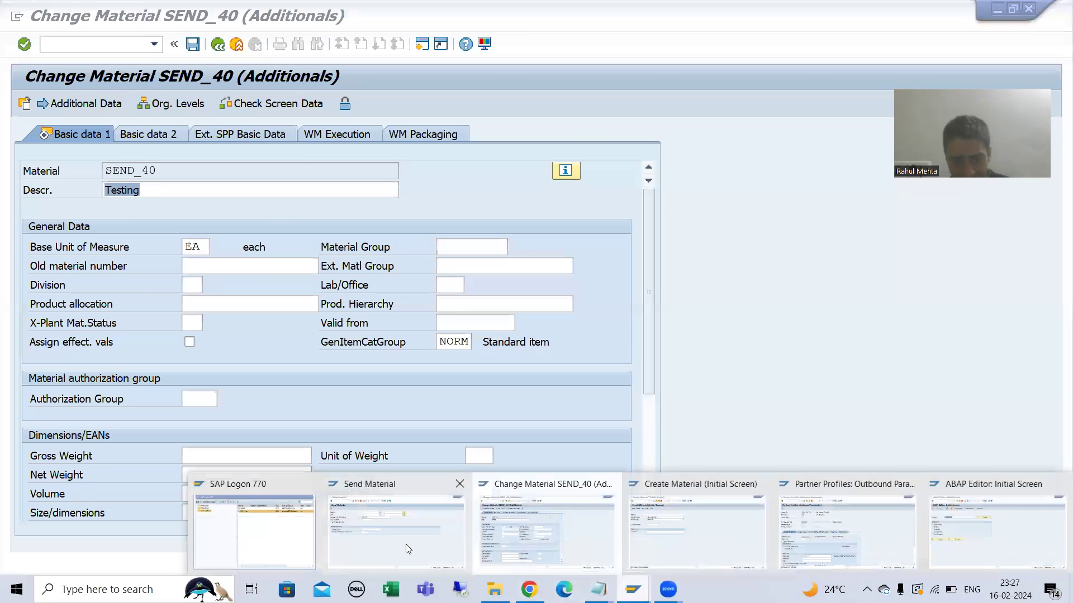
click(409, 548)
click(54, 45)
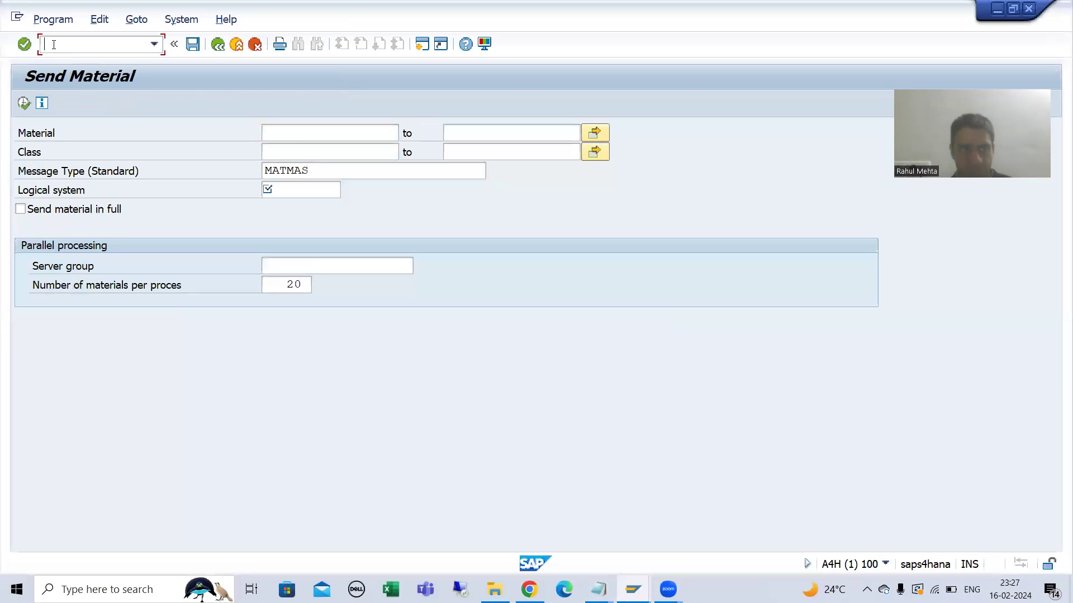
text(/)
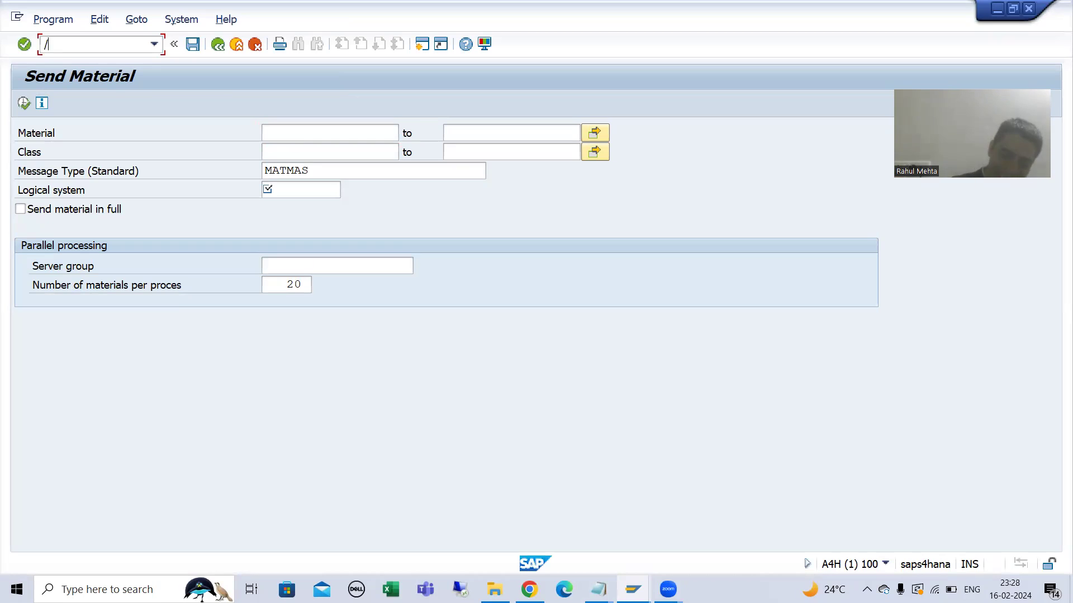
text(nsm36)
key(Return)
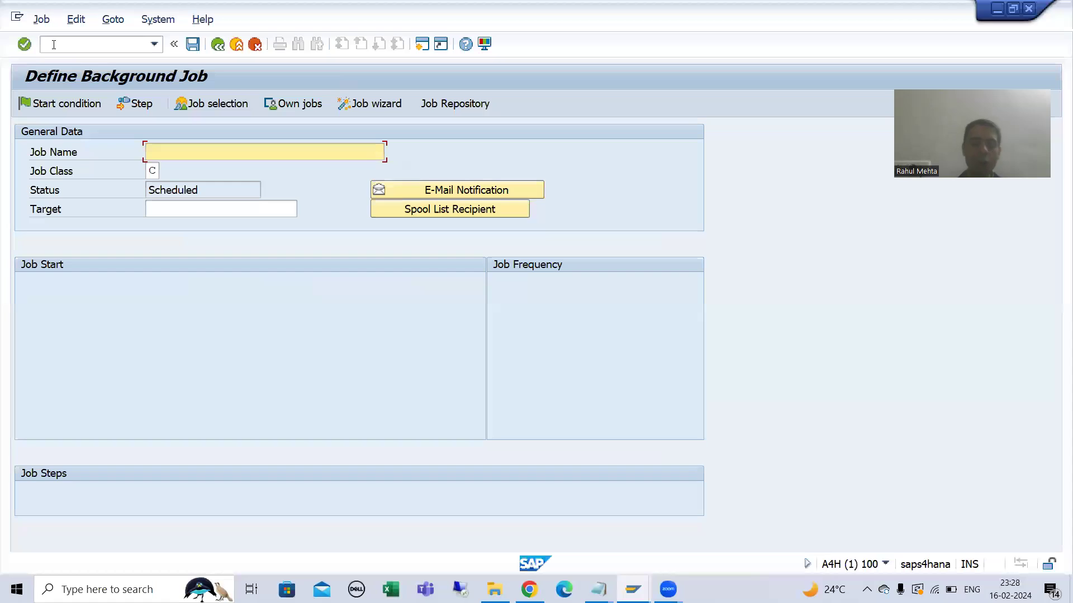
text(SEND_M)
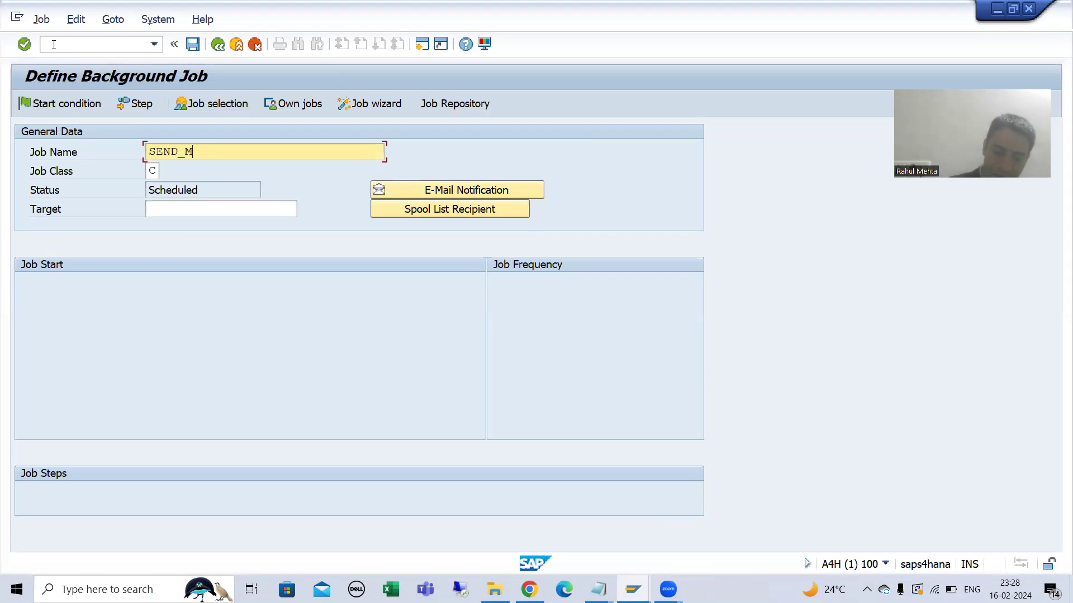
text(ATERIAL)
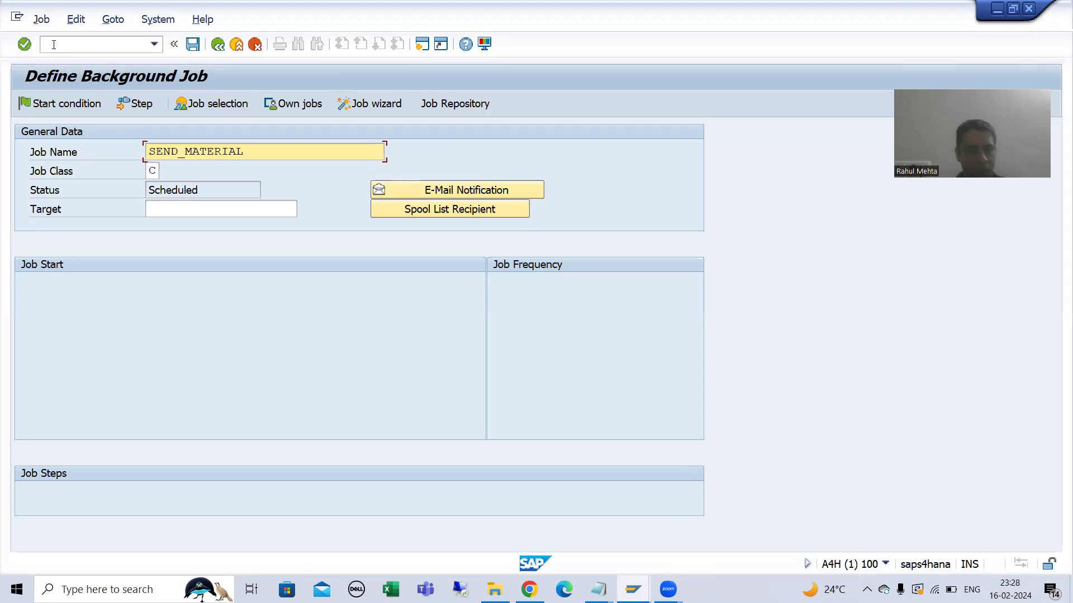
key(Tab)
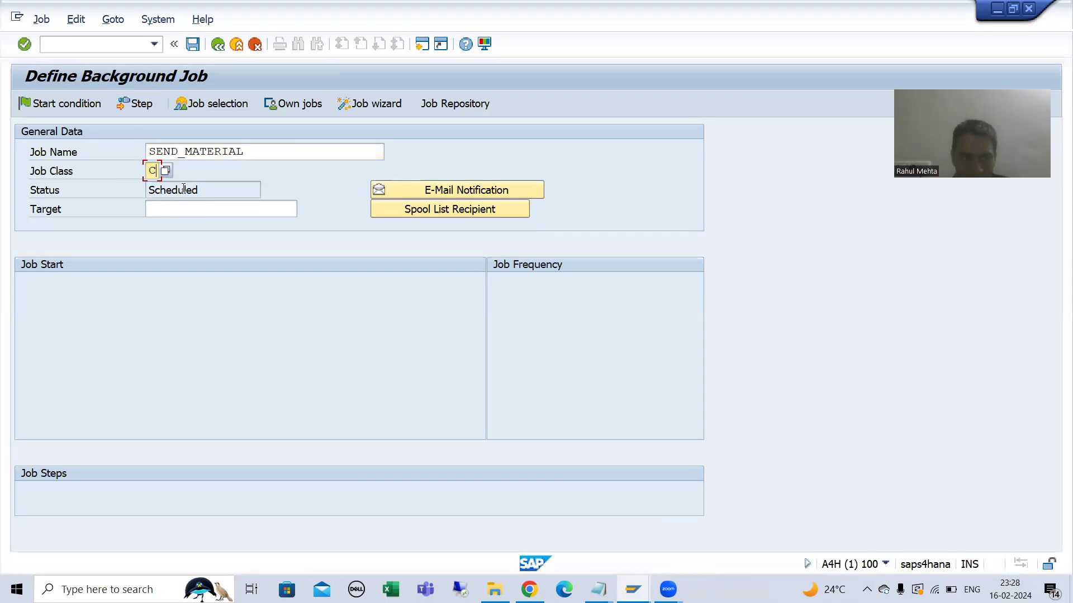
Create the job's first step with ABAP program RBDMIDOC, leaving the variant field empty.
click(132, 106)
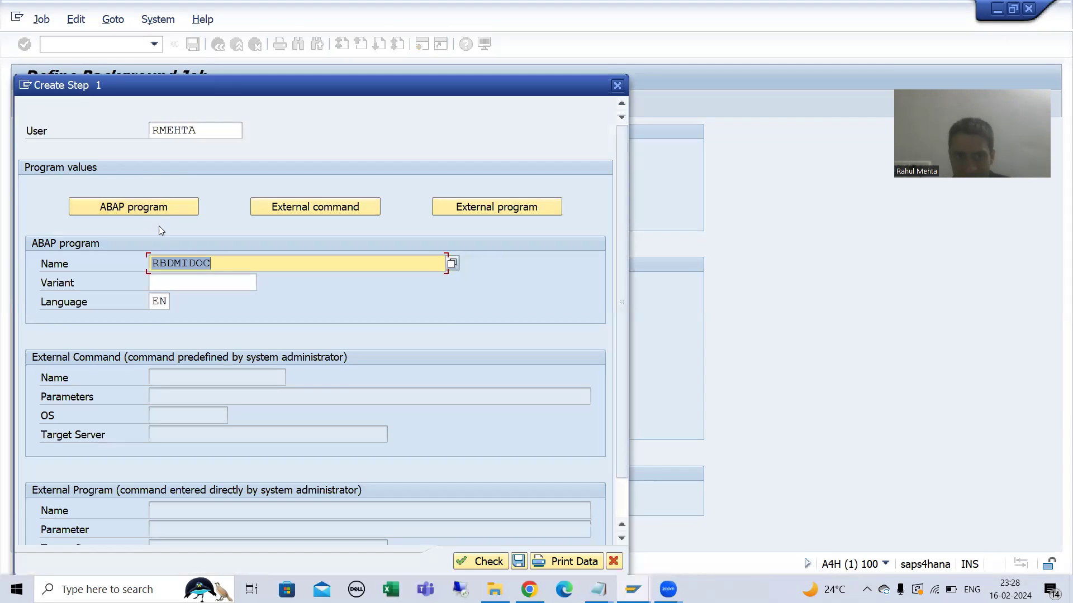
click(217, 266)
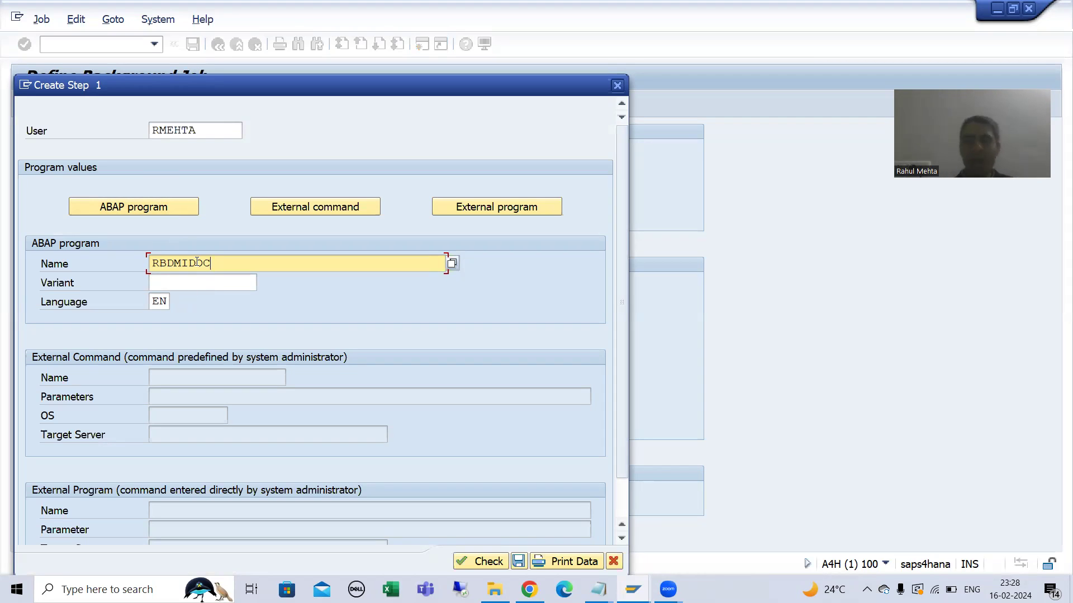
click(194, 281)
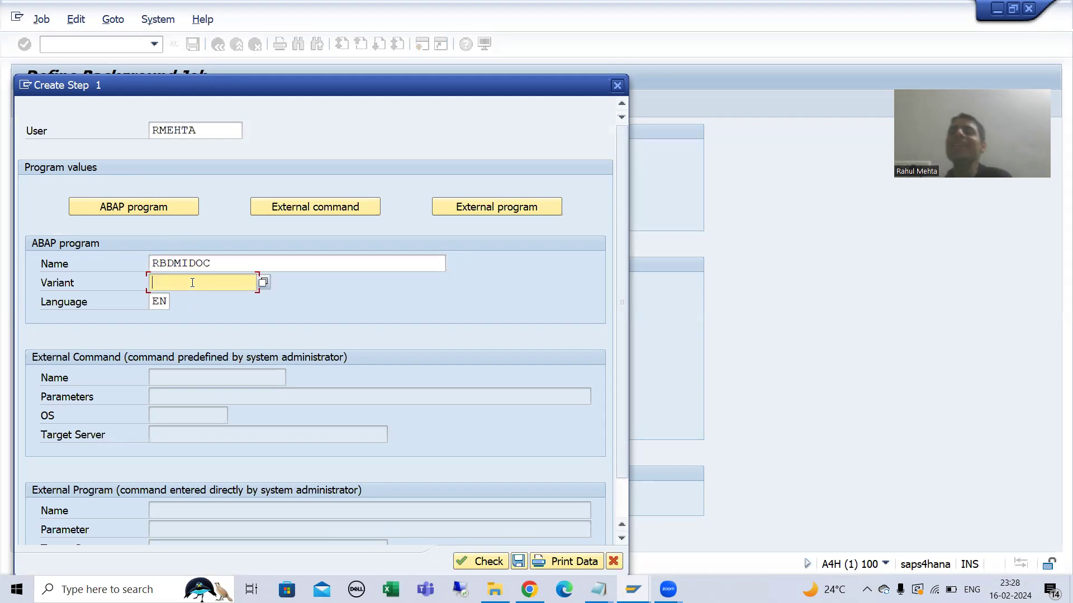
click(647, 587)
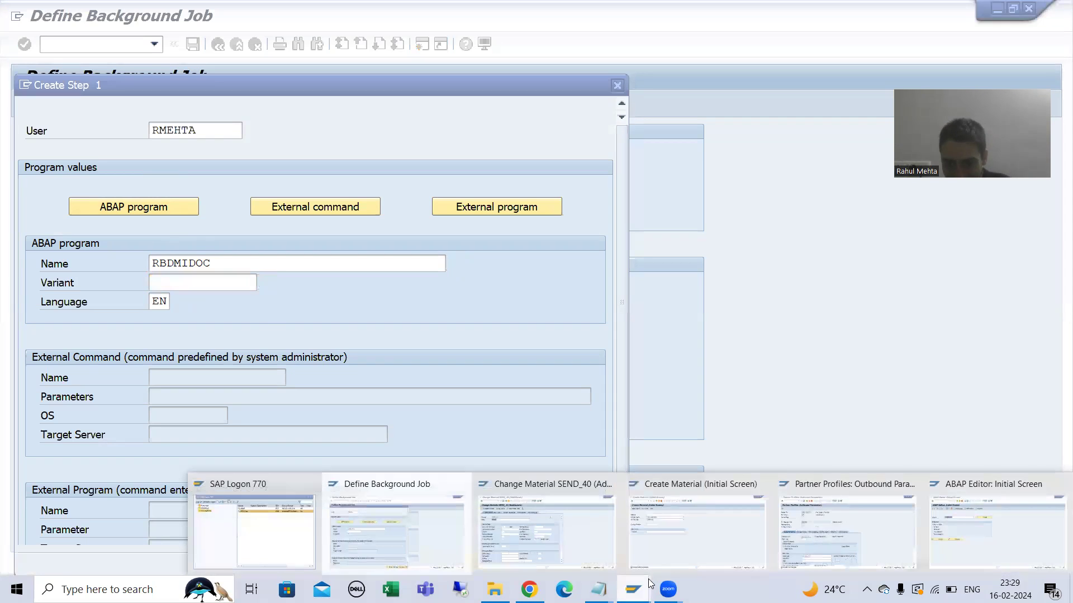
Run RBDMIDOC from the ABAP Editor, enter message type MATMAS and save it as a variant.
click(992, 533)
click(149, 170)
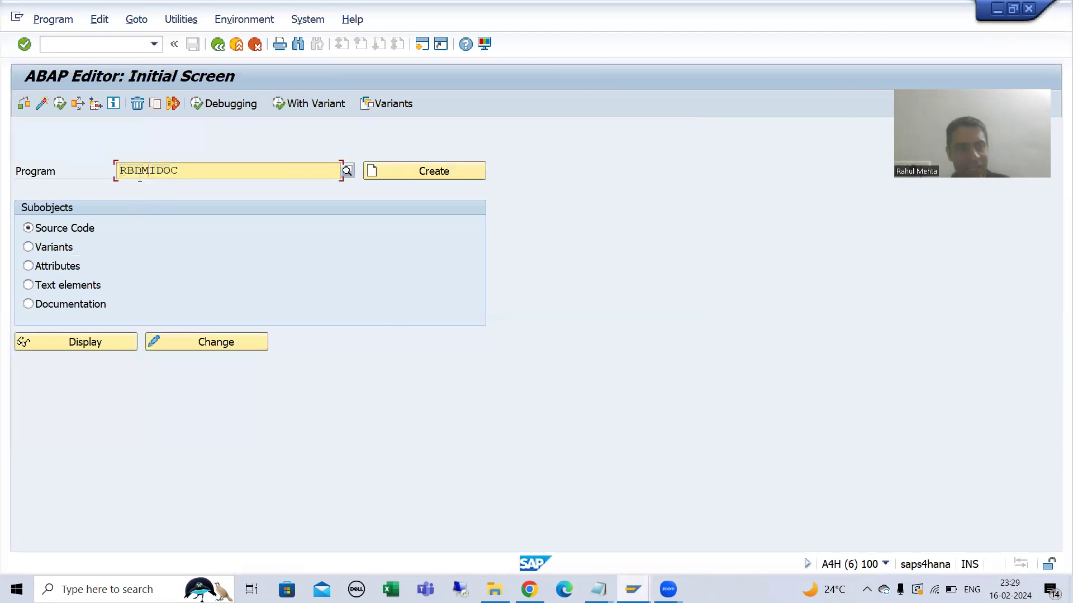
click(59, 104)
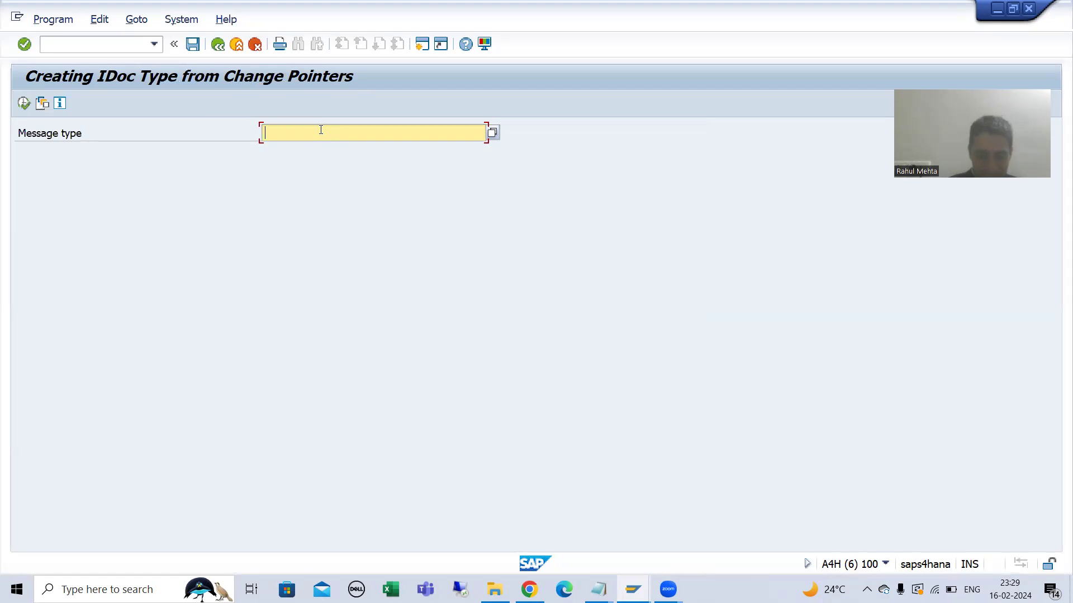
text(MATMAS)
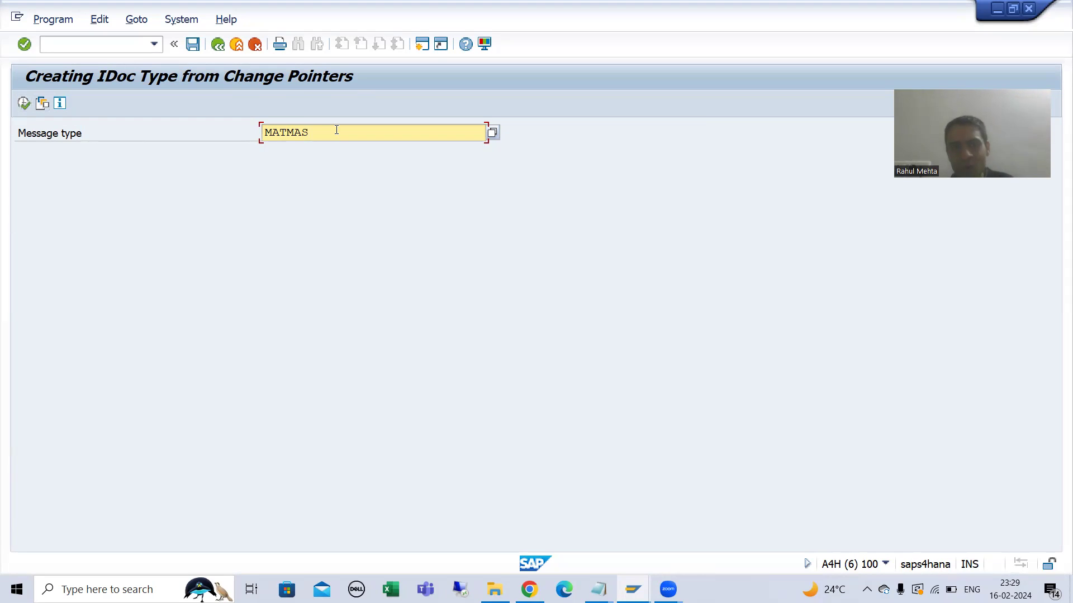
key(BackSpace)
key(BackSpace)
key(BackSpace)
key(BackSpace)
key(BackSpace)
key(BackSpace)
key(Escape)
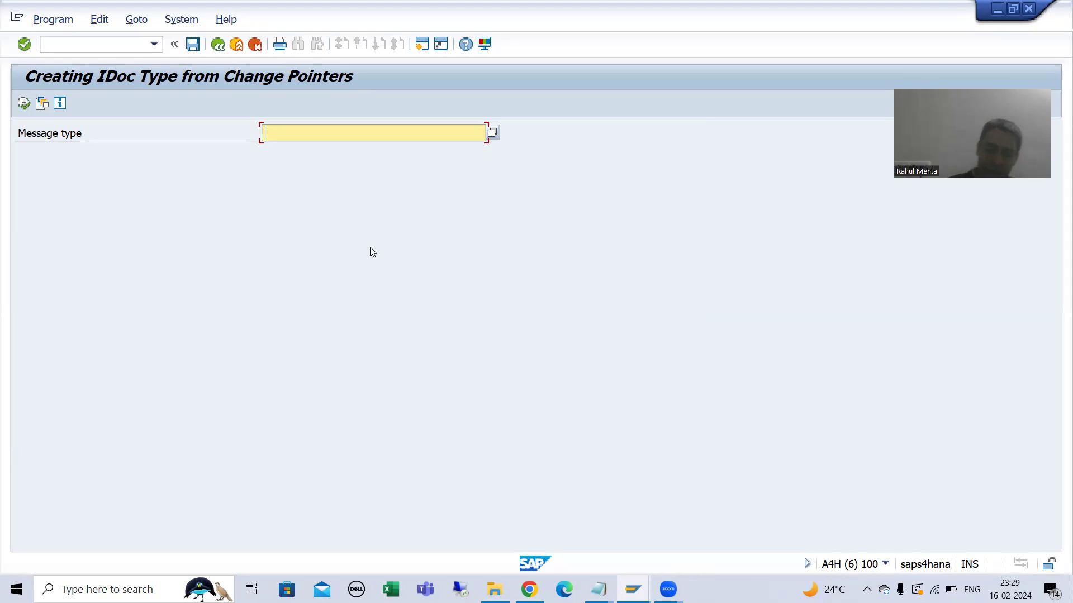
text(MATM)
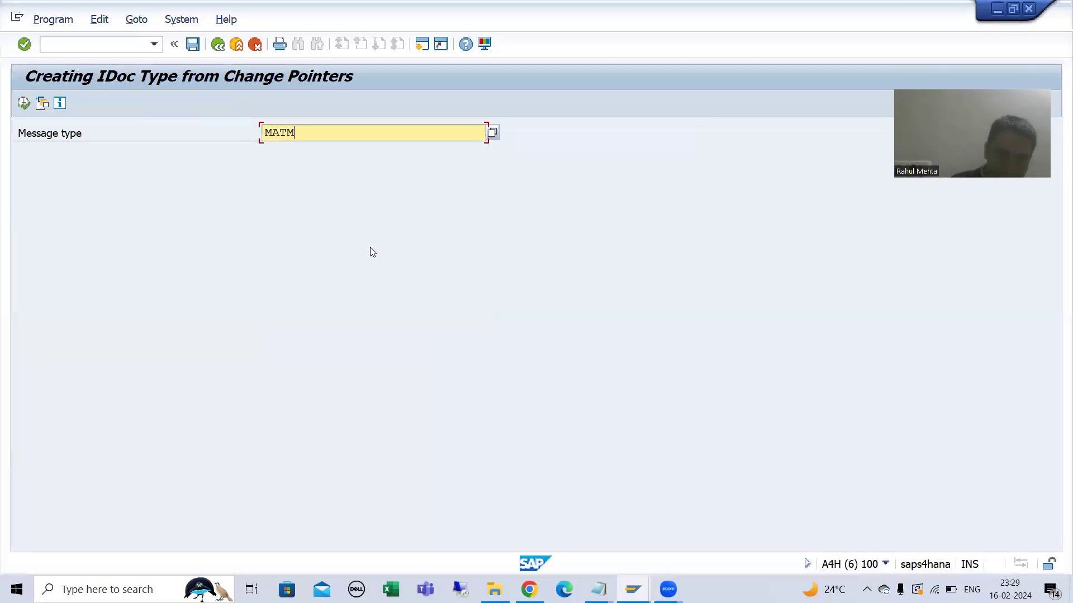
text(AS)
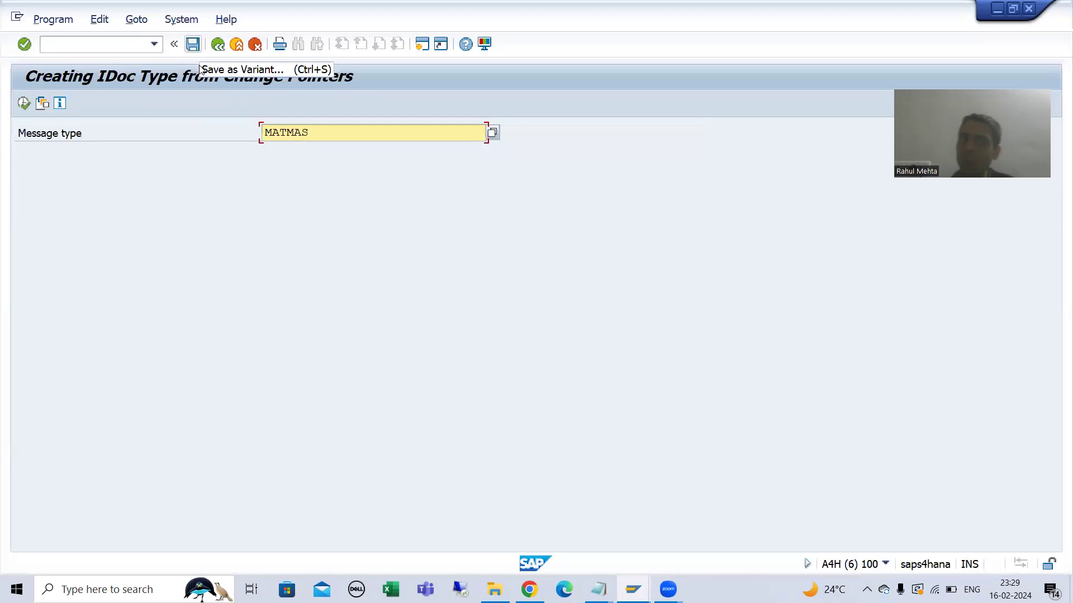
key(ctrl+s)
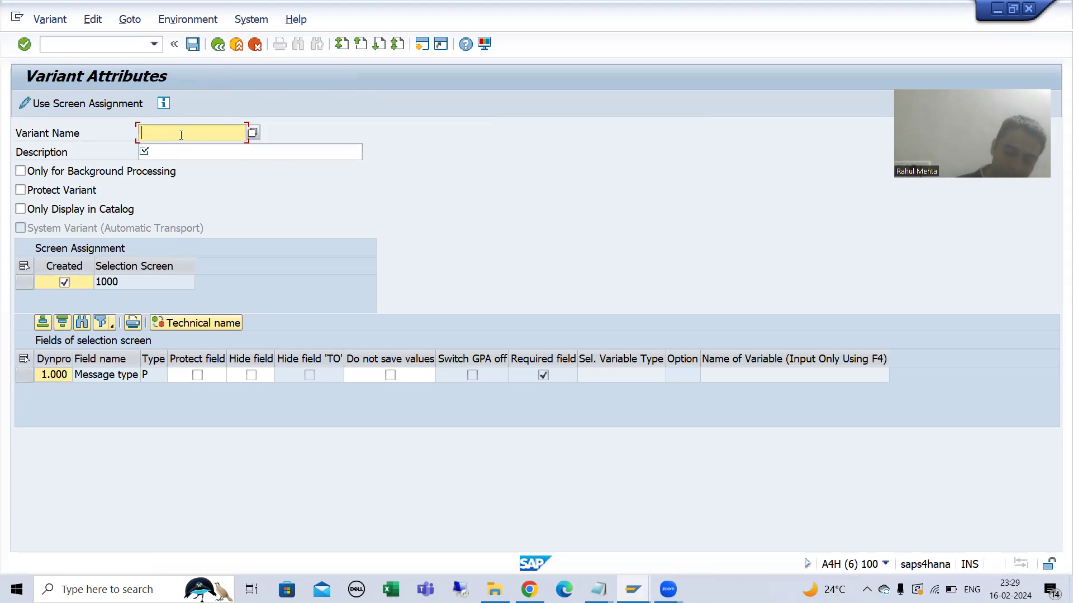
Try saving the variant as MATERIAL with description Material, declining to overwrite the existing one.
text(MATERIAL)
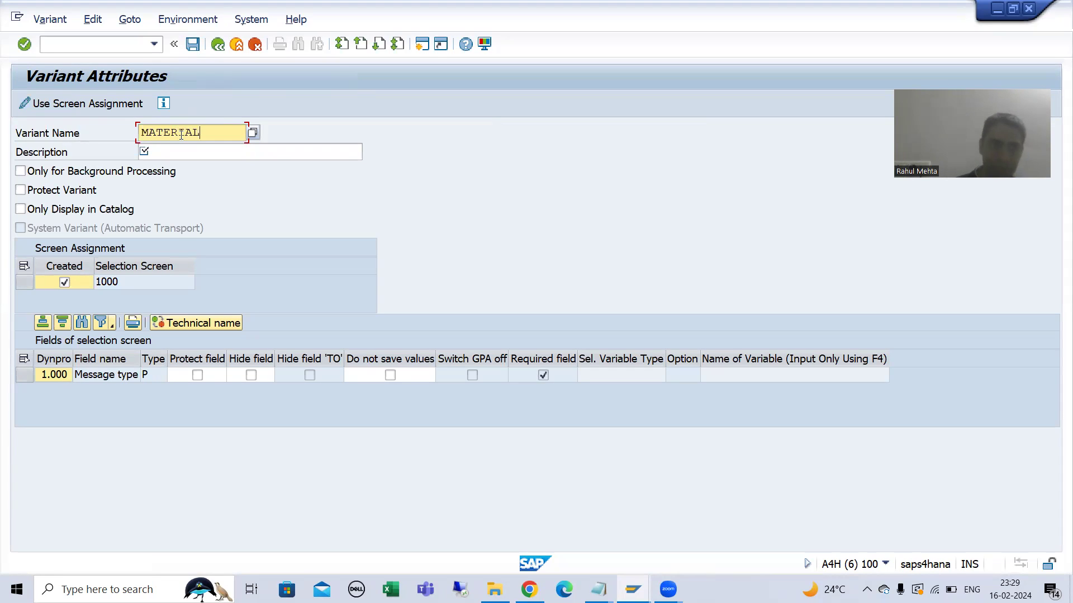
key(Tab)
text(Material)
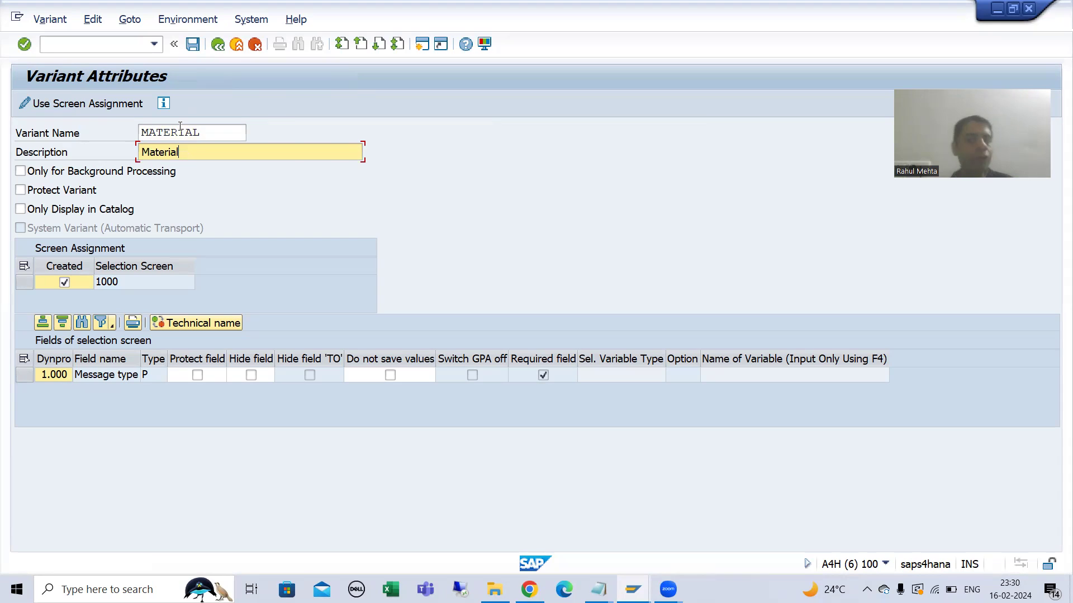
key(ctrl+s)
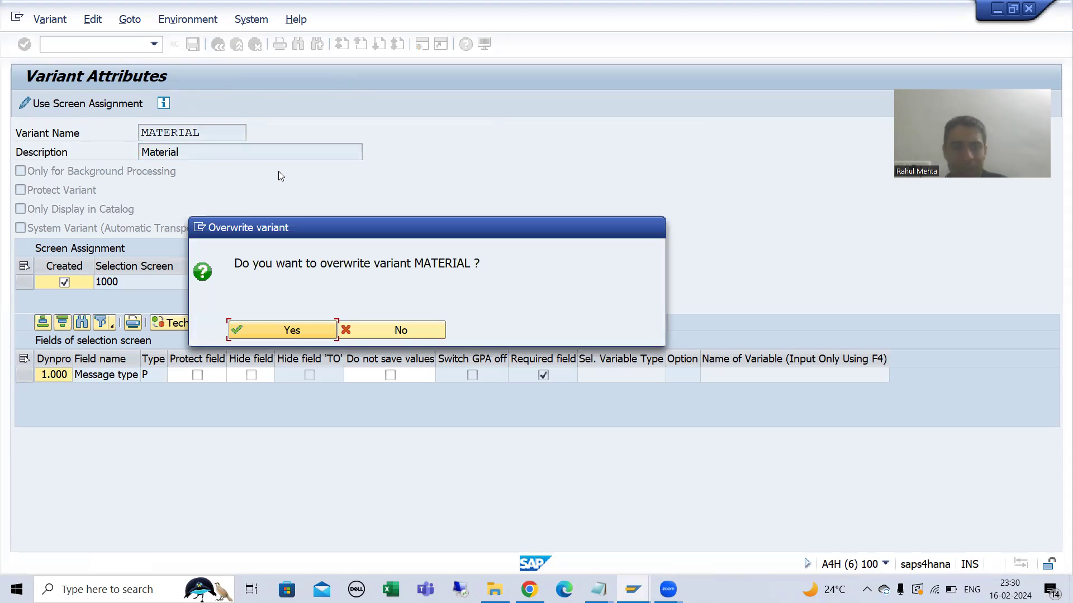
click(408, 330)
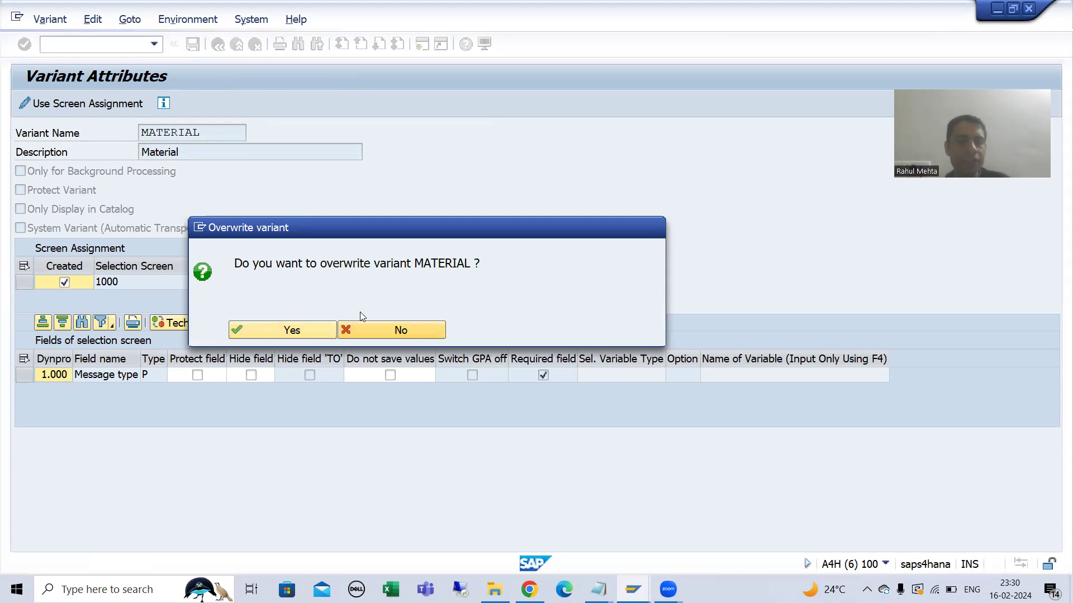
Rename the variant to MAT and save it.
click(207, 136)
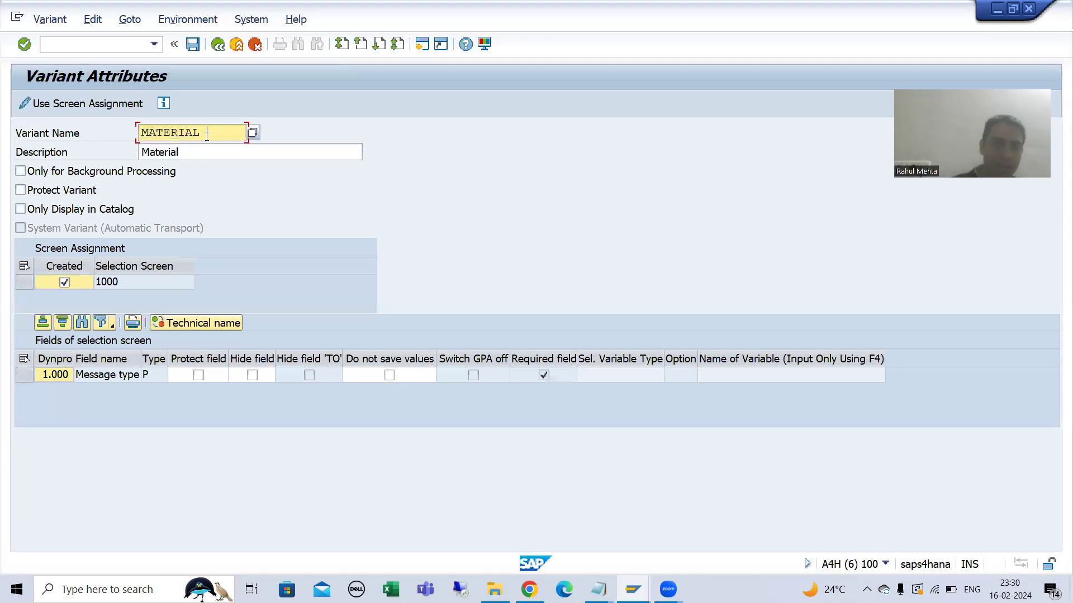
key(BackSpace)
key(BackSpace)
key(BackSpace)
key(BackSpace)
key(BackSpace)
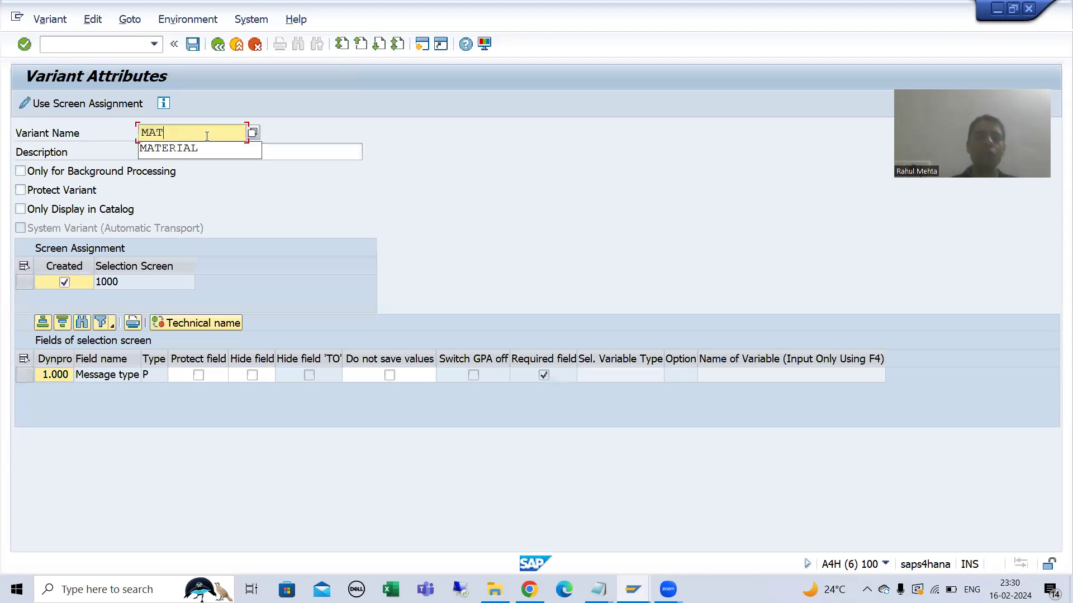
key(Escape)
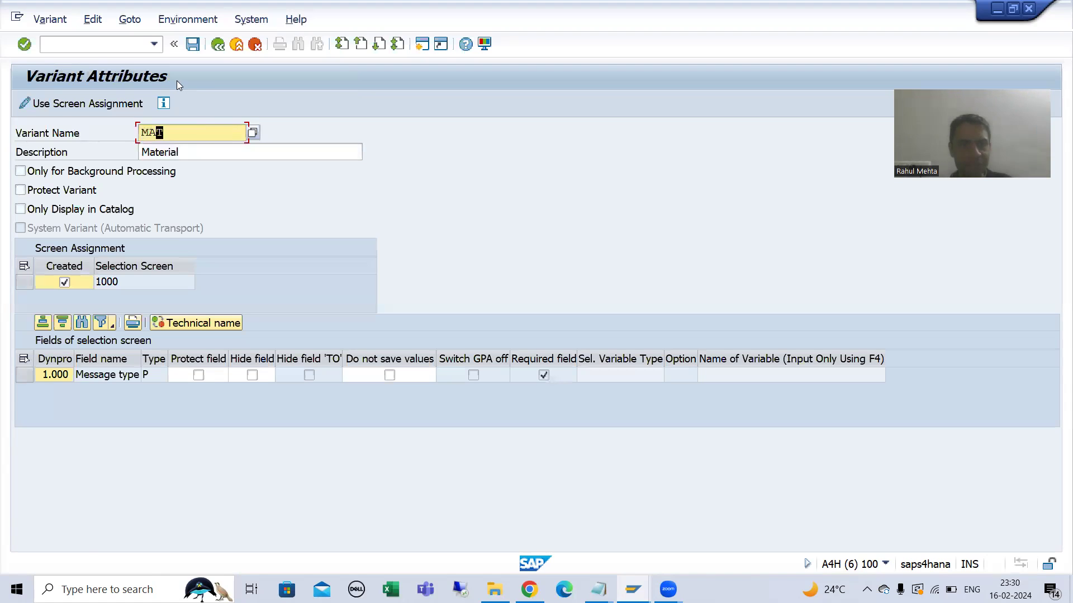
click(177, 80)
key(ctrl+s)
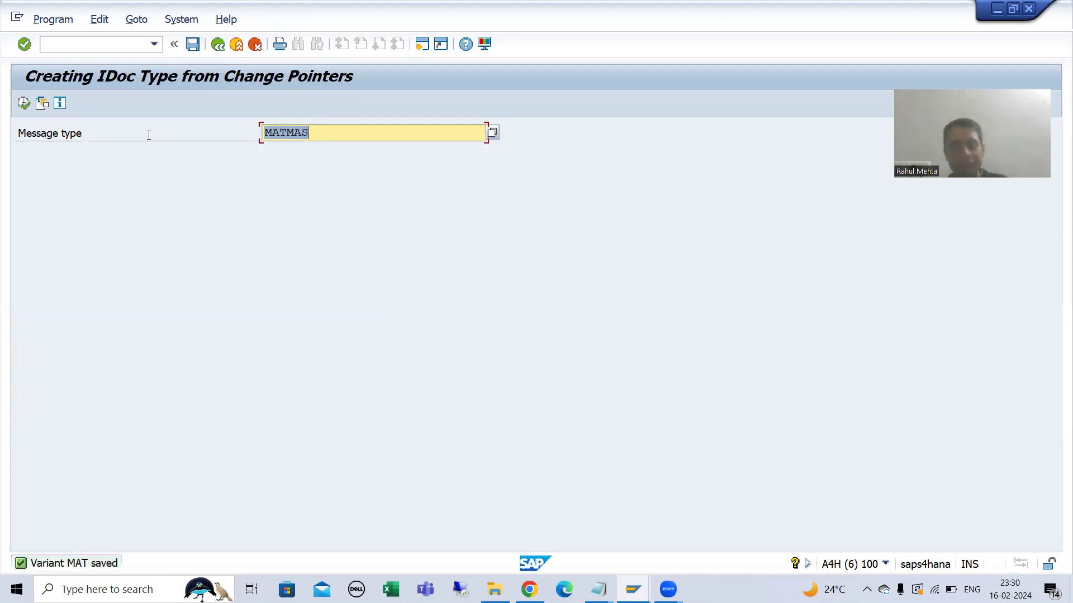
Rerun RBDMIDOC and load the saved MAT variant on its selection screen.
click(42, 105)
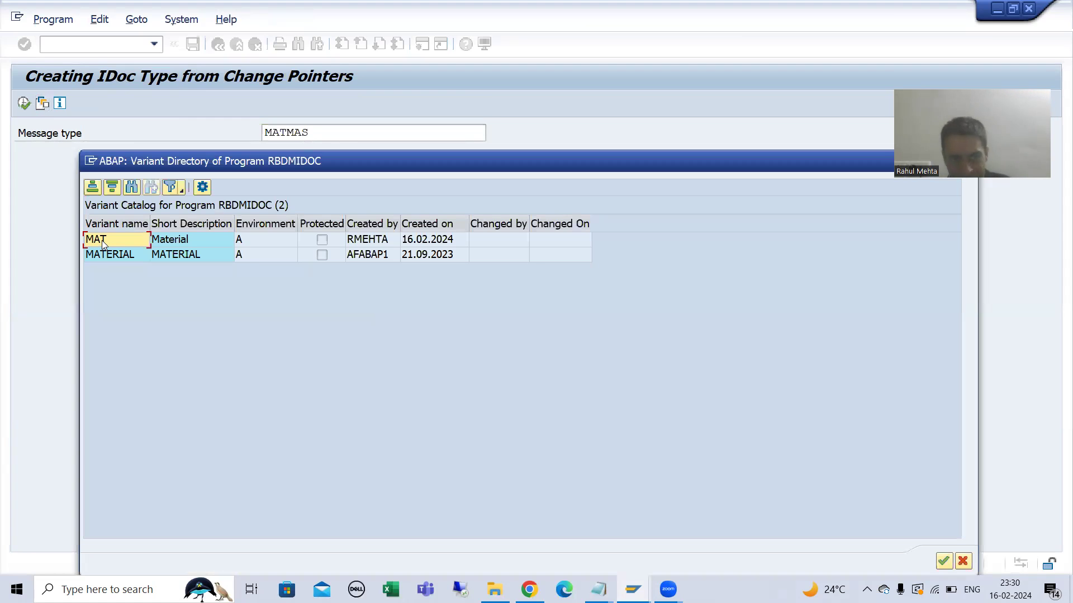
double_click(102, 240)
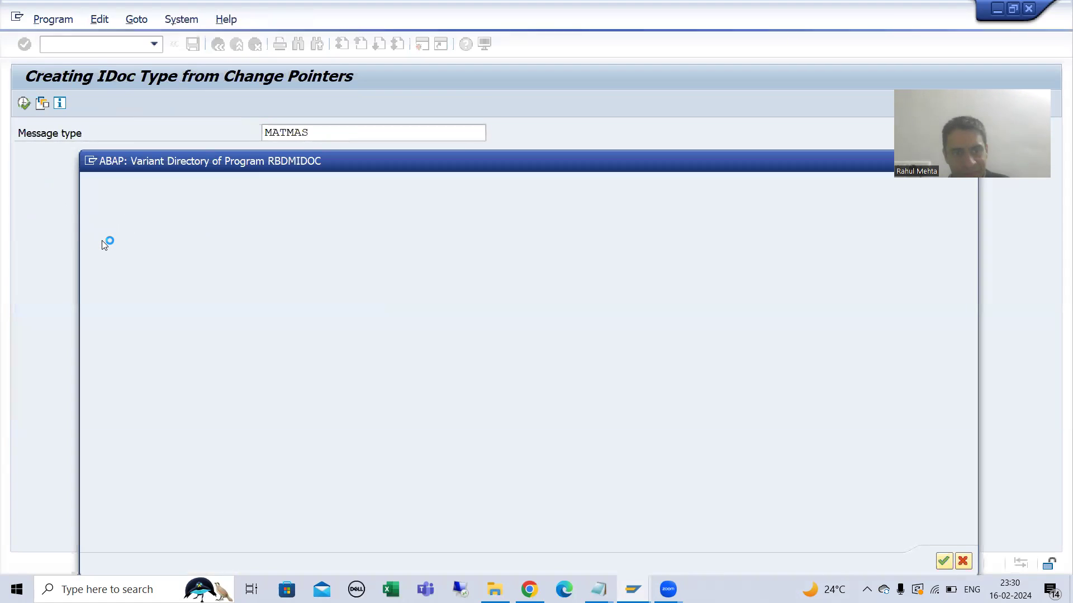
click(218, 45)
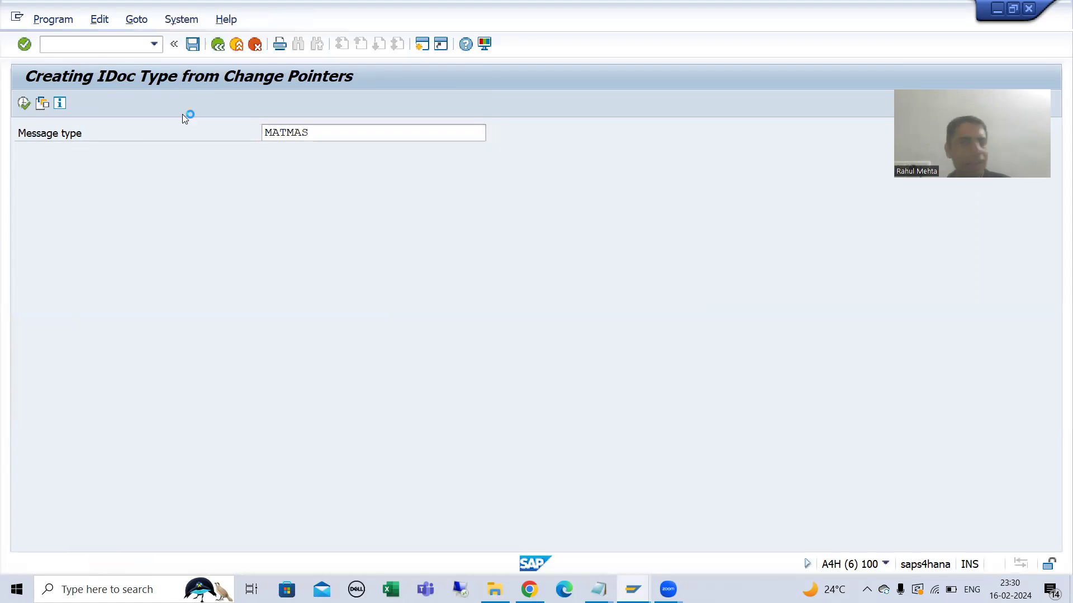
click(59, 104)
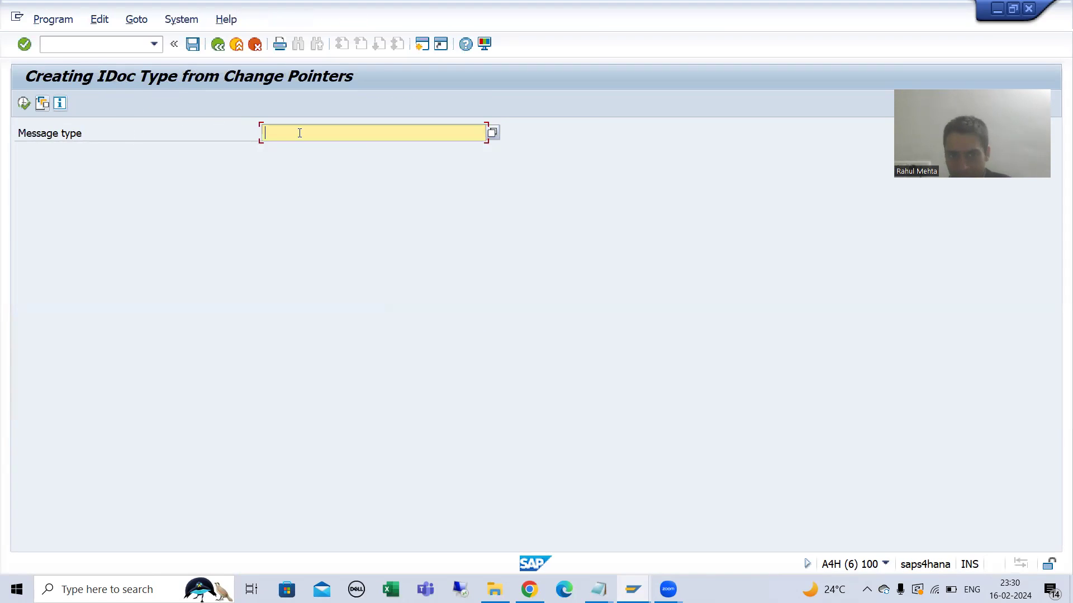
click(42, 104)
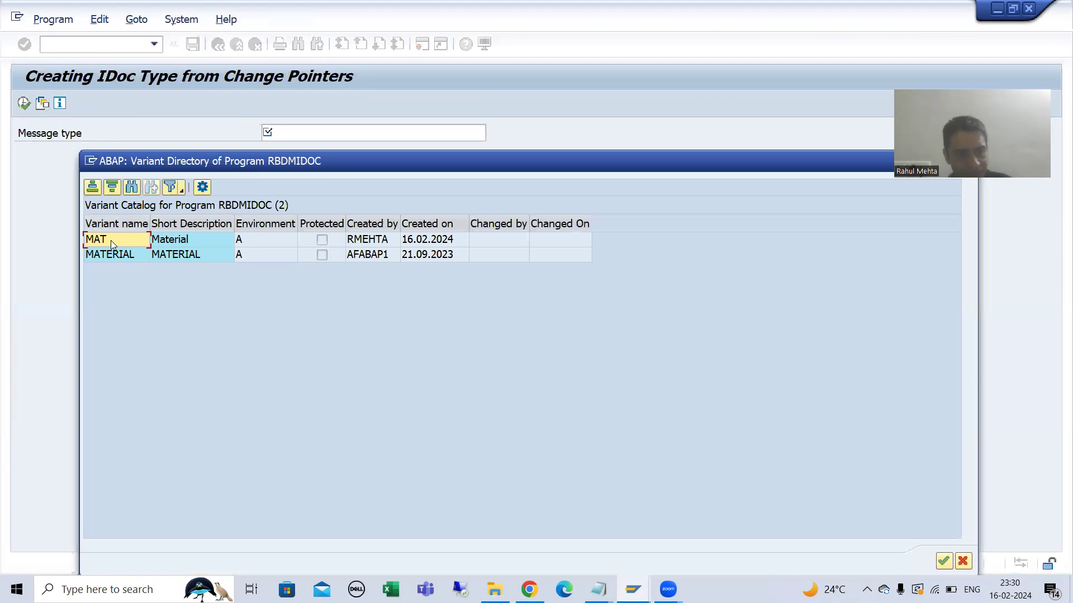
double_click(109, 242)
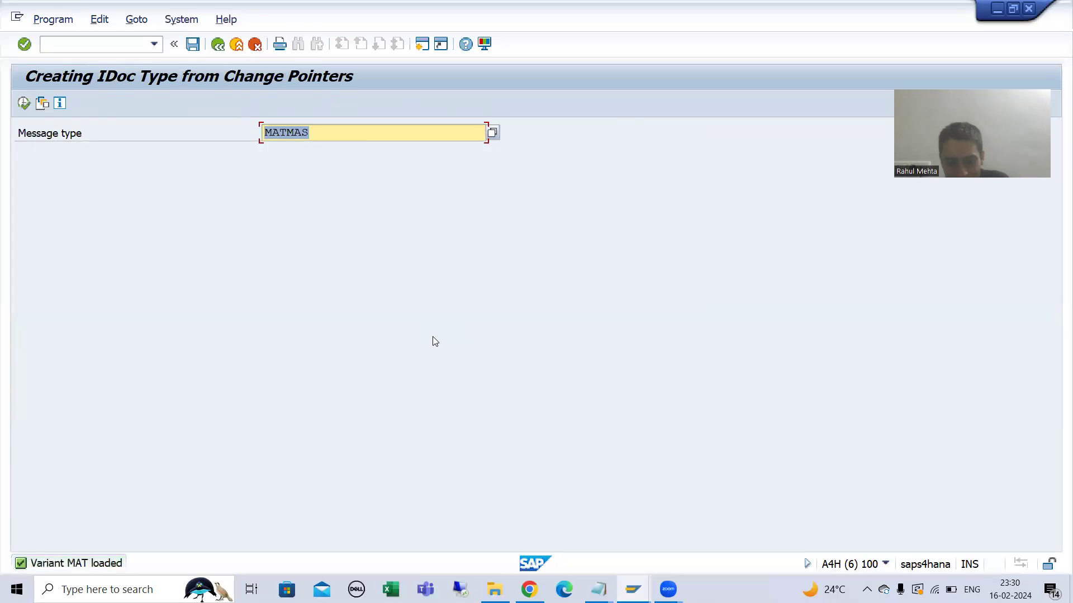
Assign variant MAT to the RBDMIDOC step, then save the step and the SEND_MATERIAL job.
key(alt+Tab)
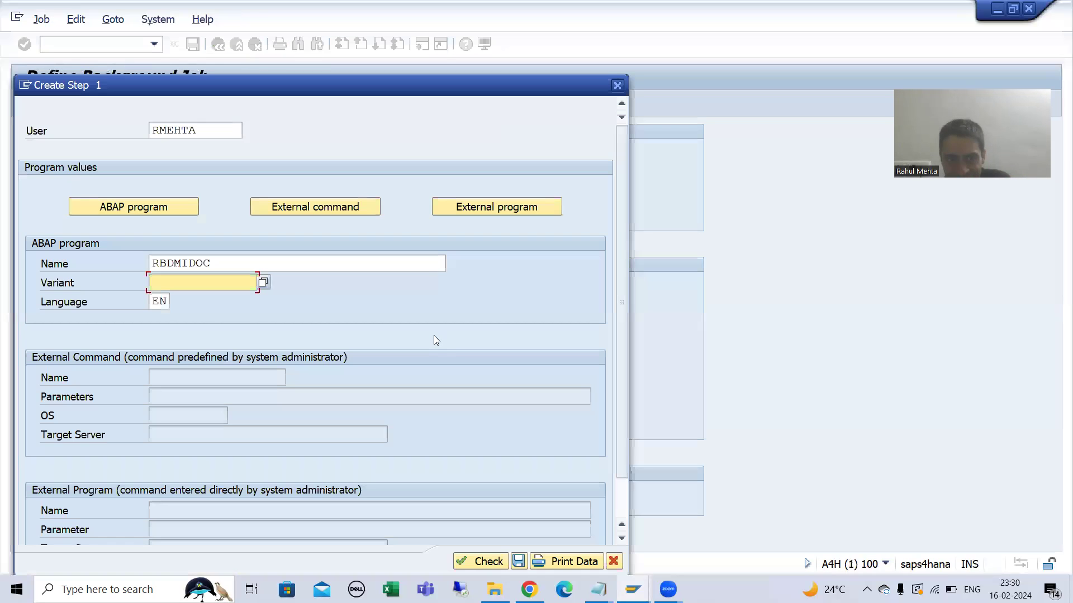
click(262, 283)
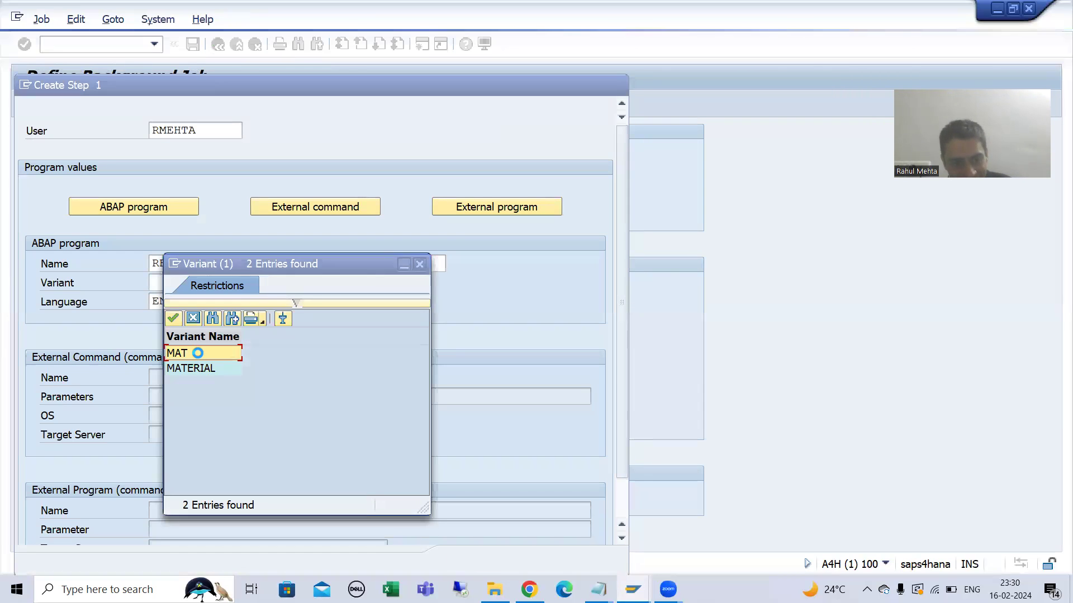
double_click(199, 354)
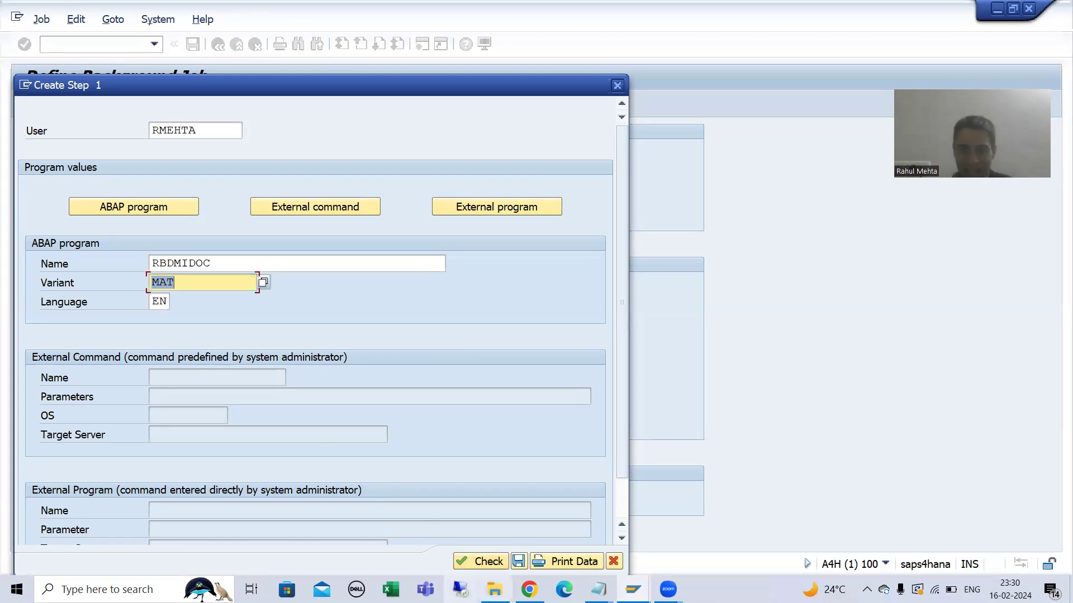
click(518, 561)
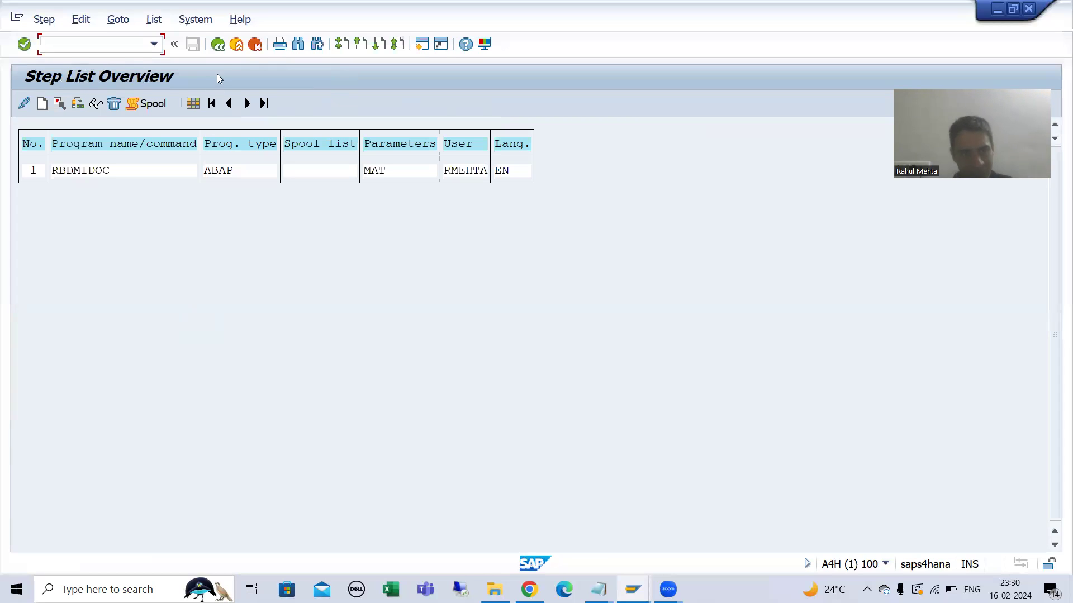
key(F3)
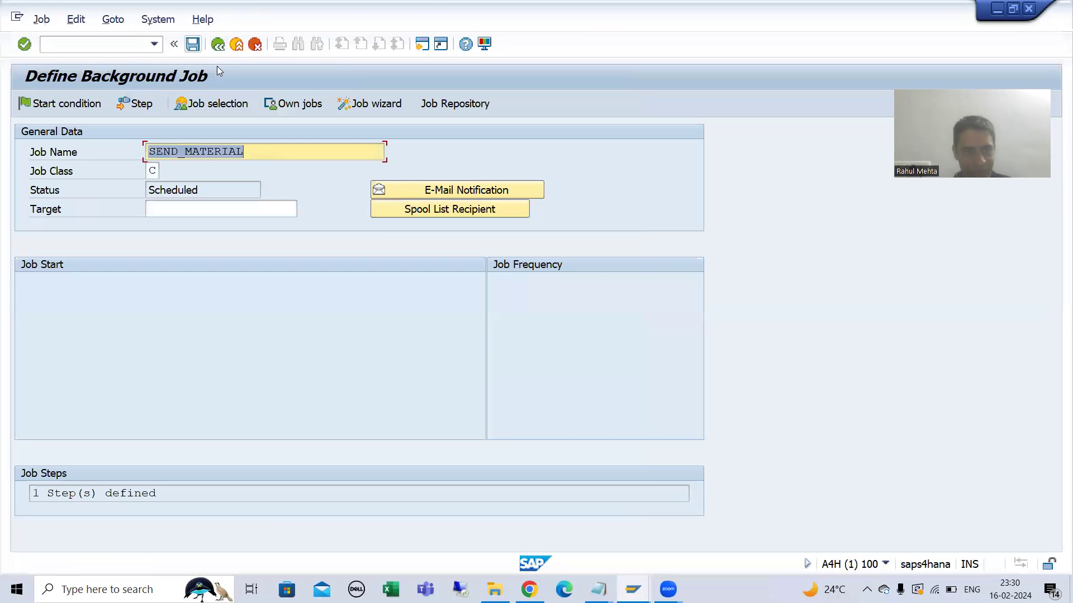
key(ctrl+s)
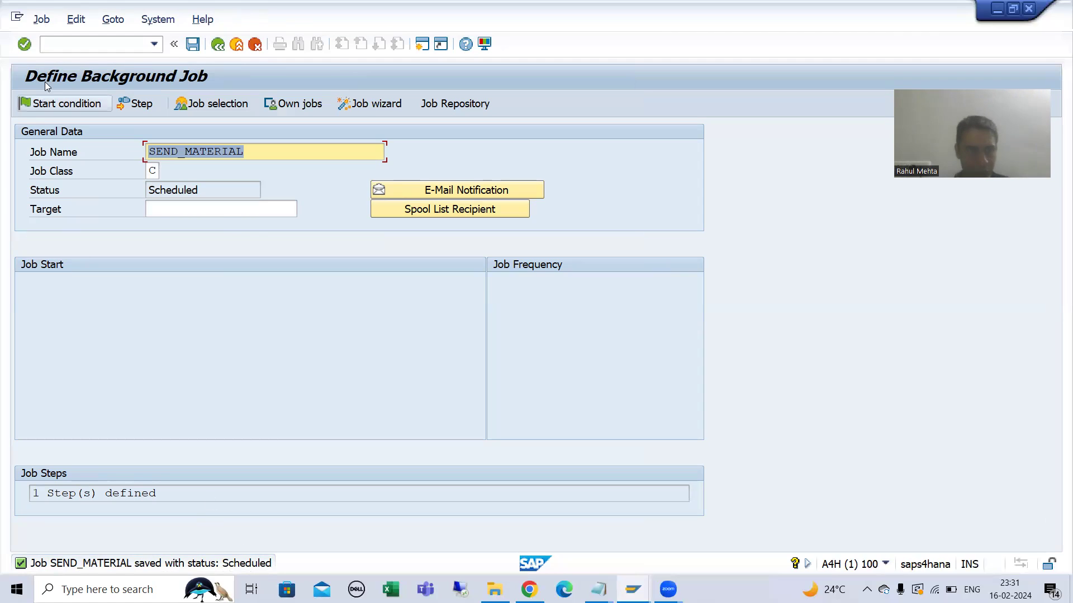
List today's jobs in SM37 including scheduled ones and locate the SEND_MATERIAL row.
click(56, 47)
text(/osm37)
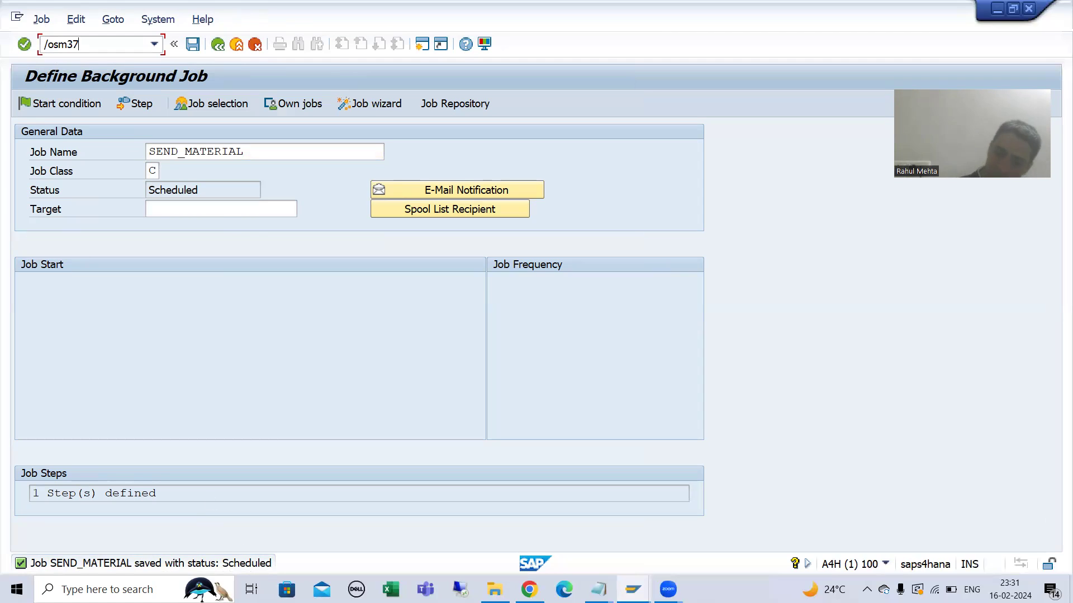
key(Return)
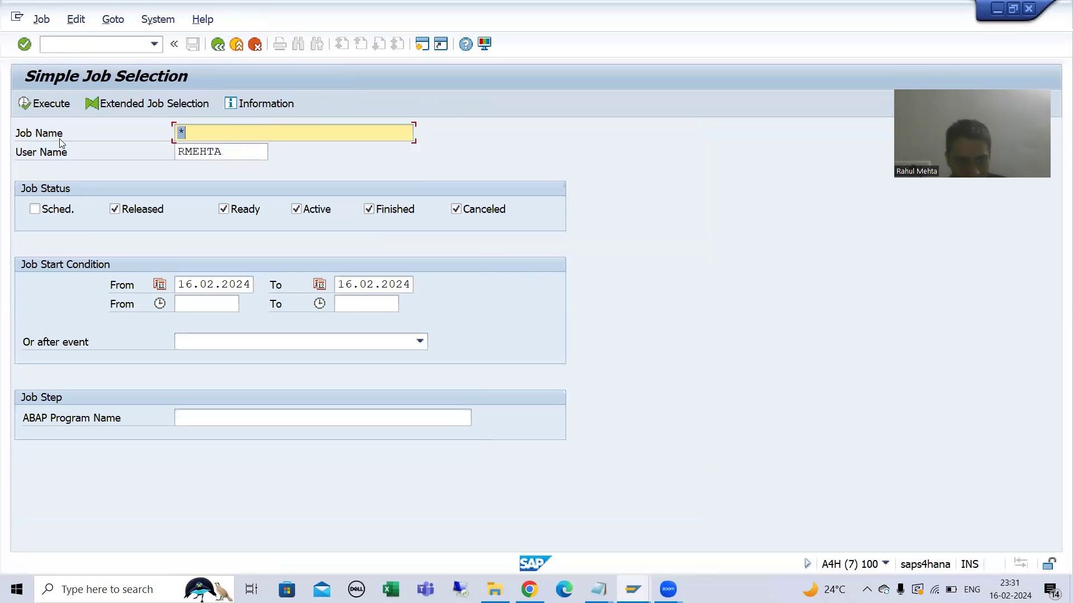
click(60, 212)
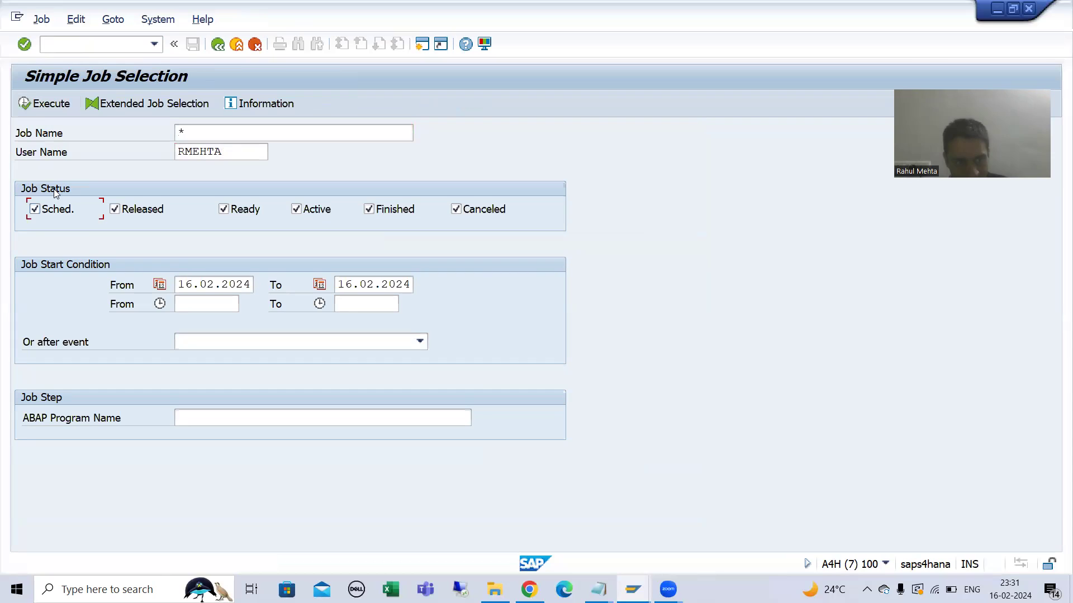
click(38, 105)
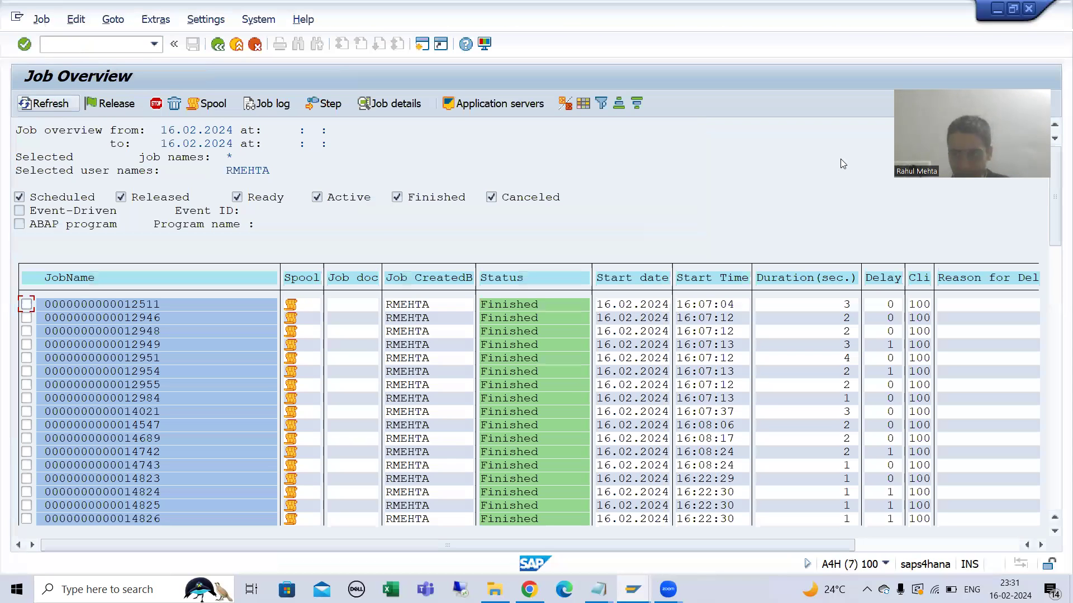
drag(1055, 190, 1055, 458)
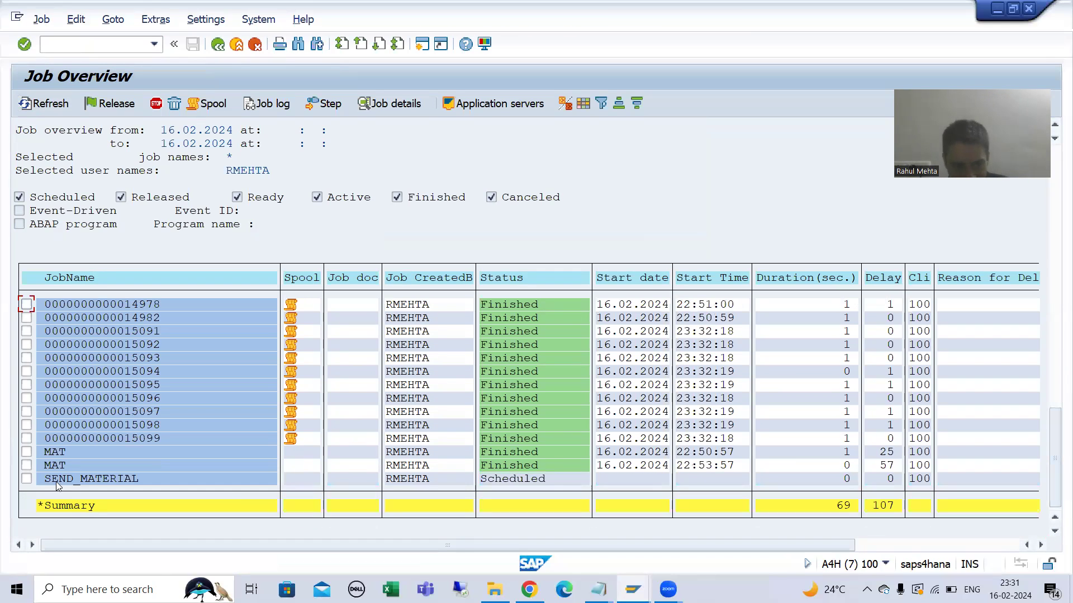
click(493, 479)
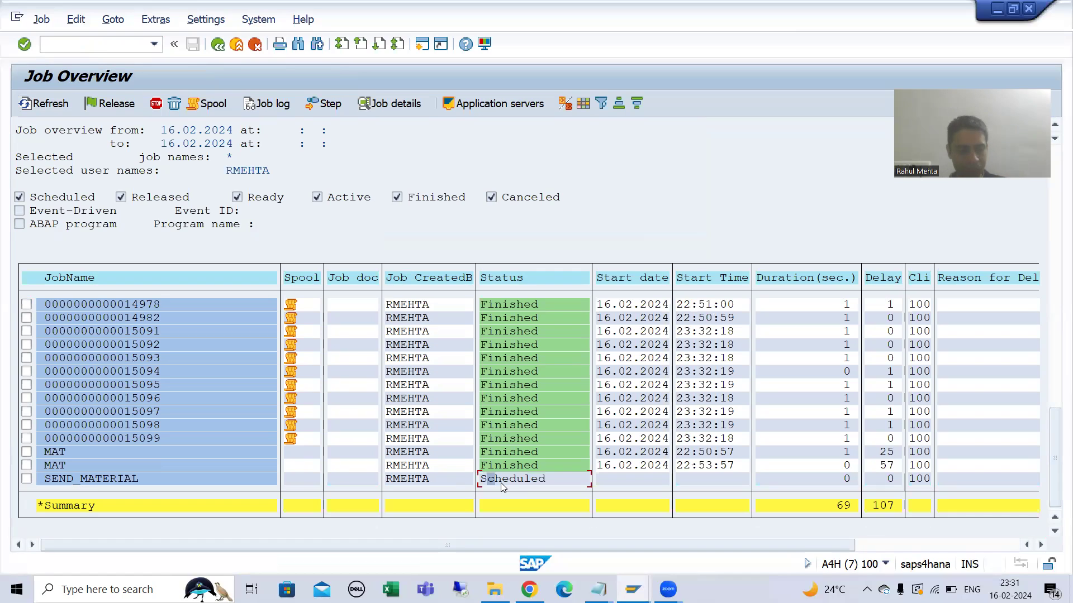
Set the SEND_MATERIAL job's start condition to 16.02.2024 at 23:49:00.
key(F3)
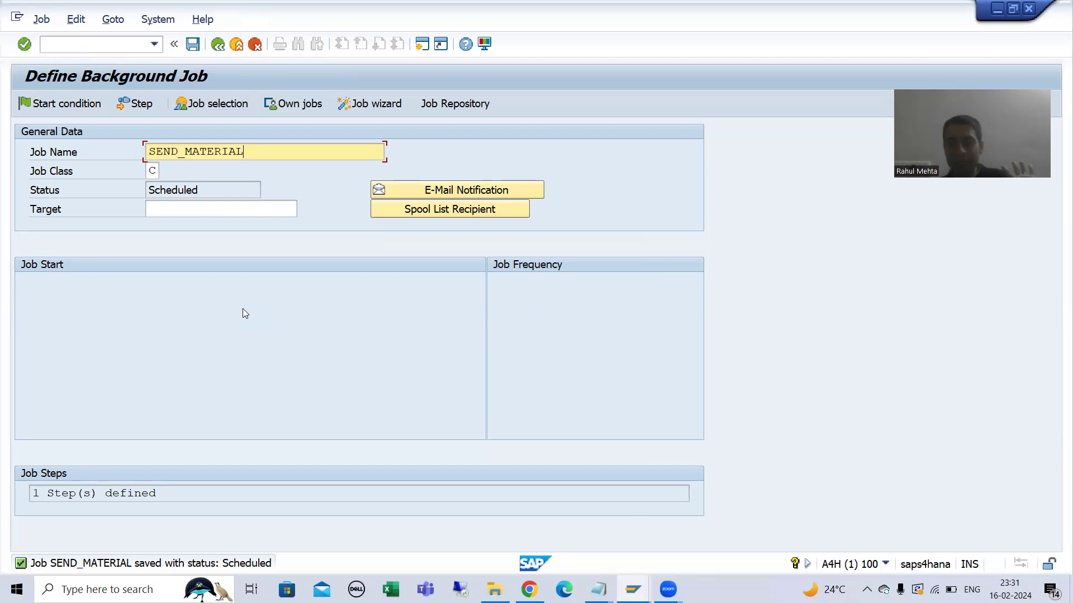
click(48, 108)
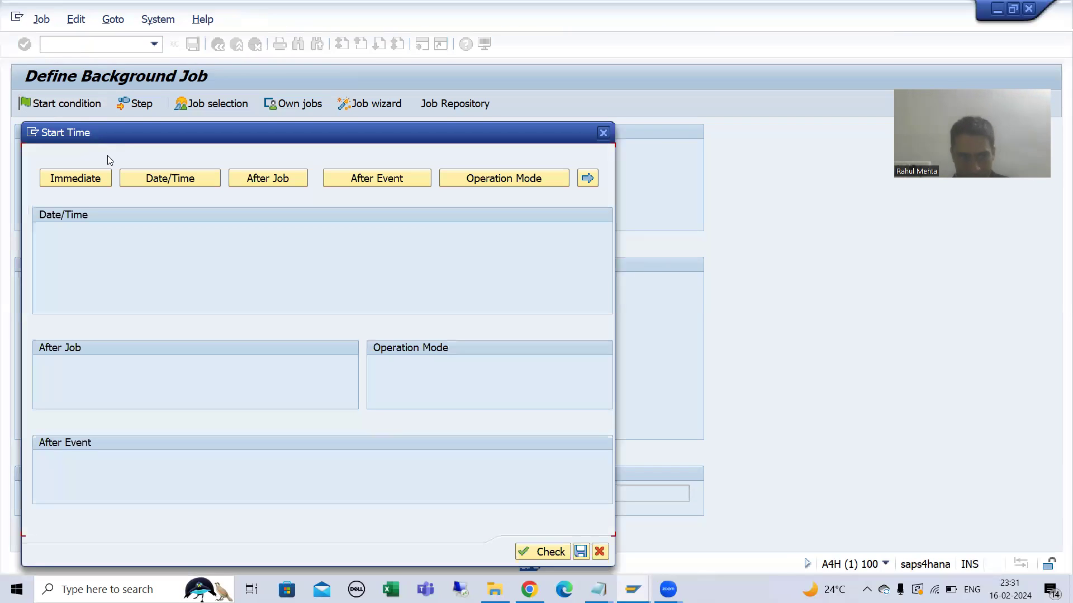
click(157, 179)
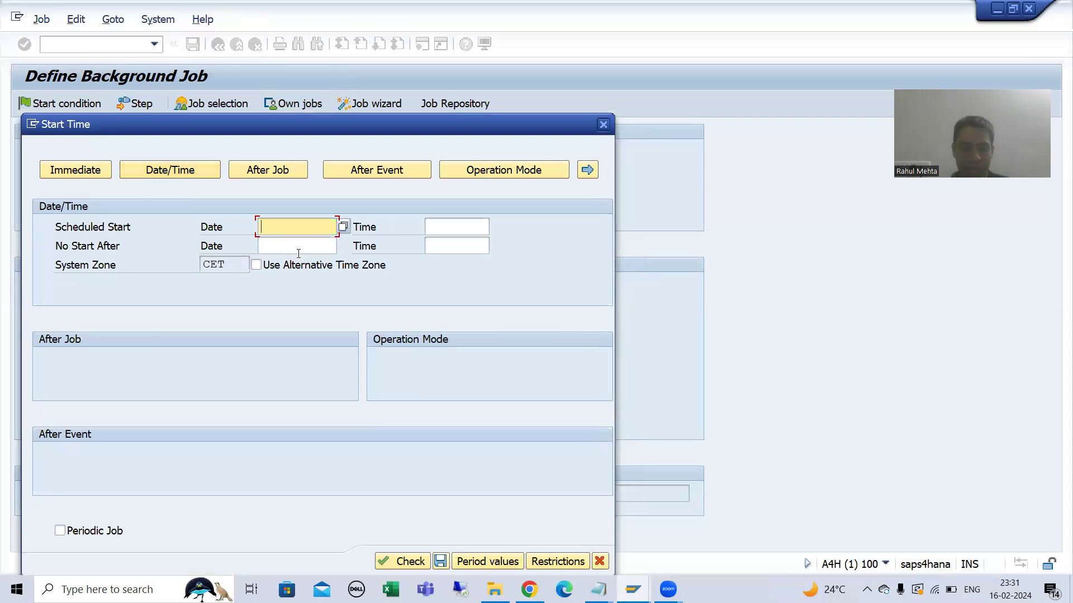
click(339, 226)
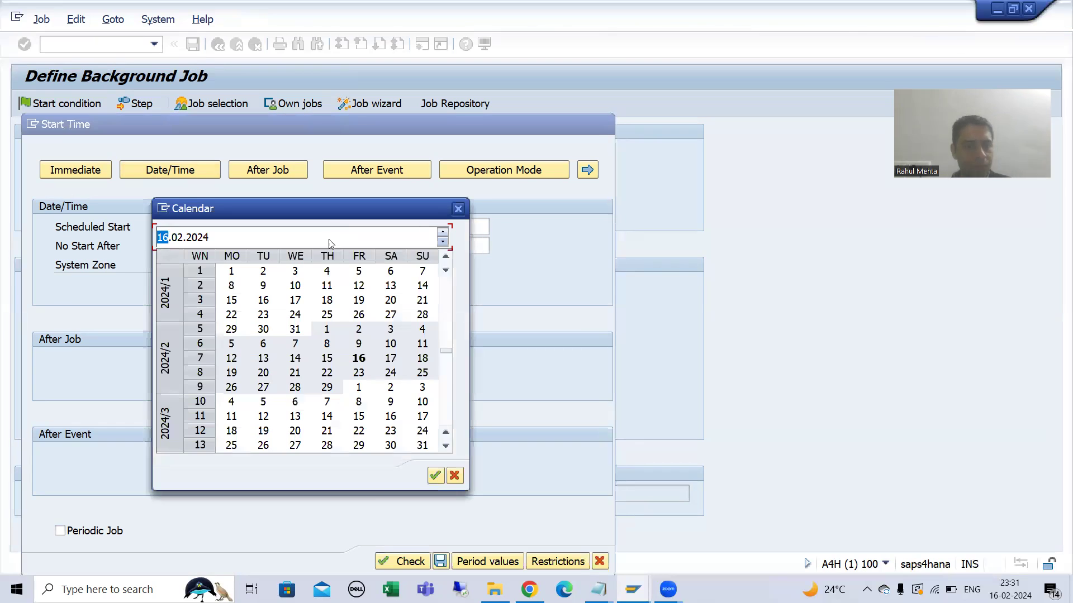
click(363, 356)
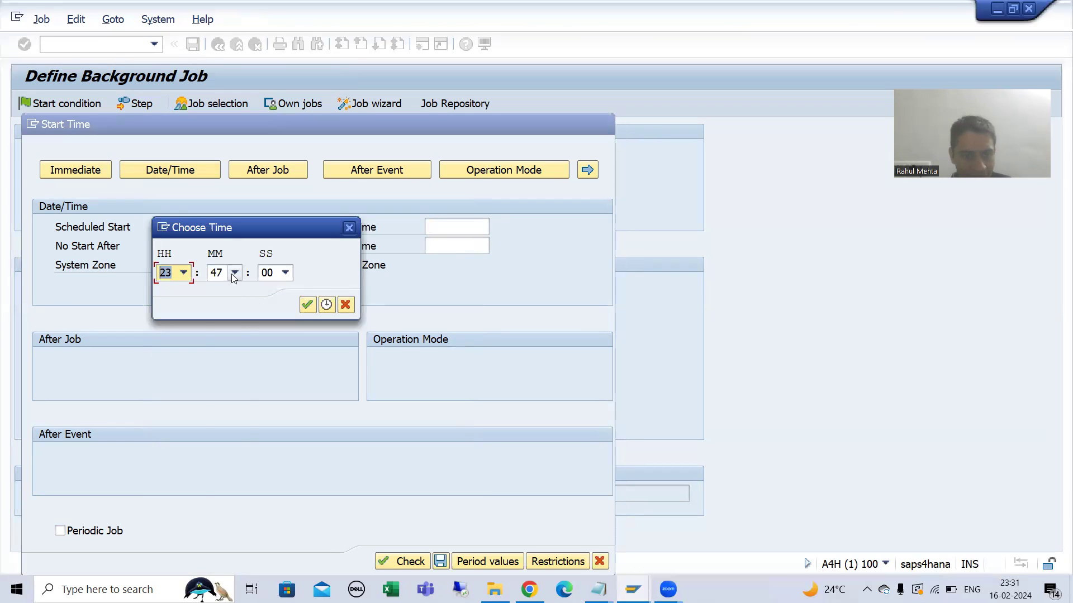
click(234, 273)
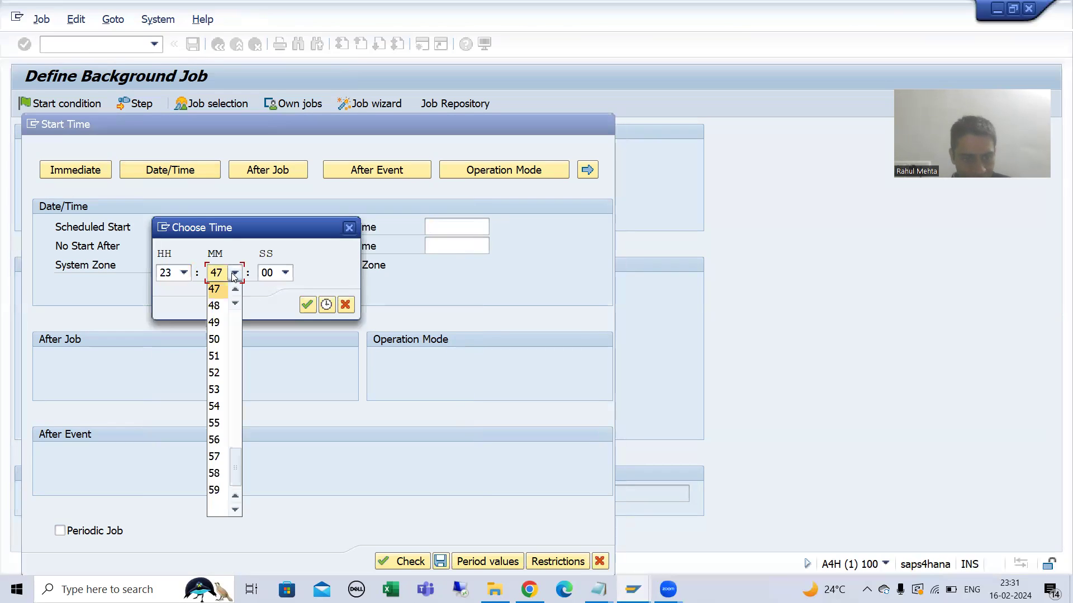
click(216, 323)
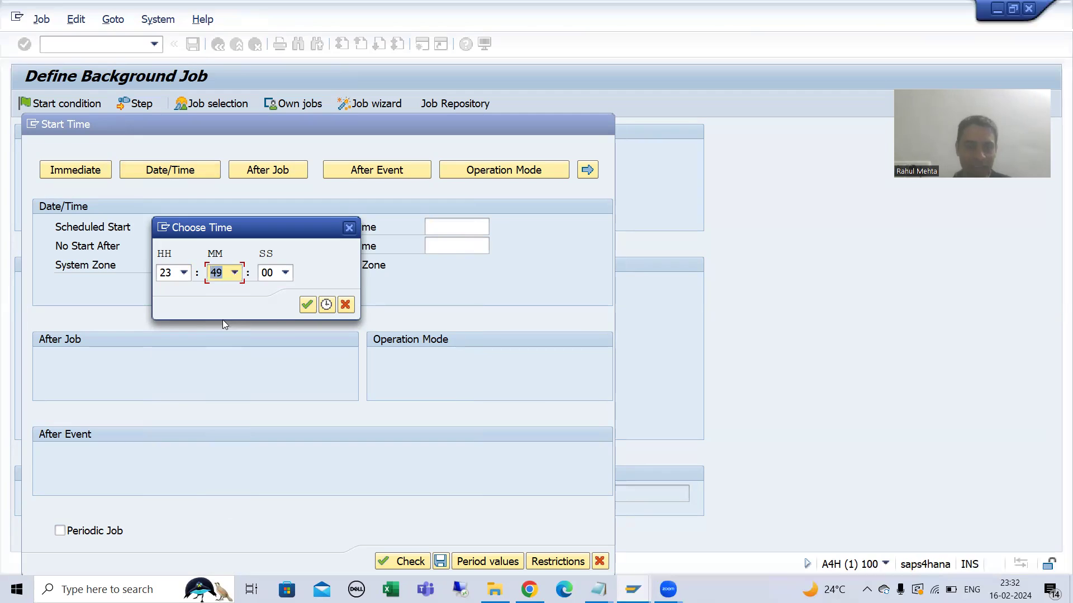
click(326, 305)
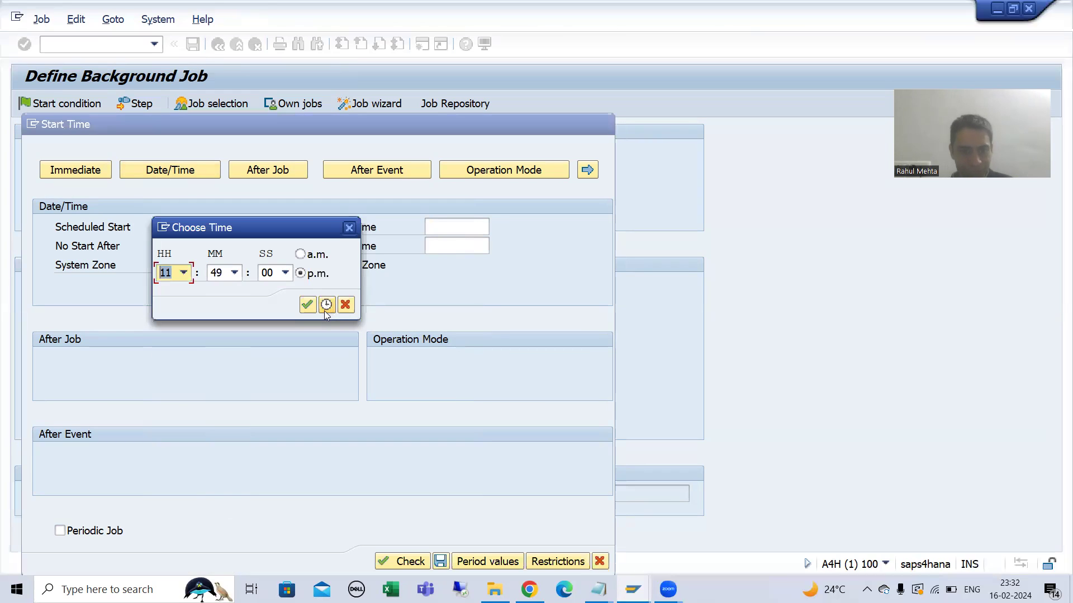
click(309, 306)
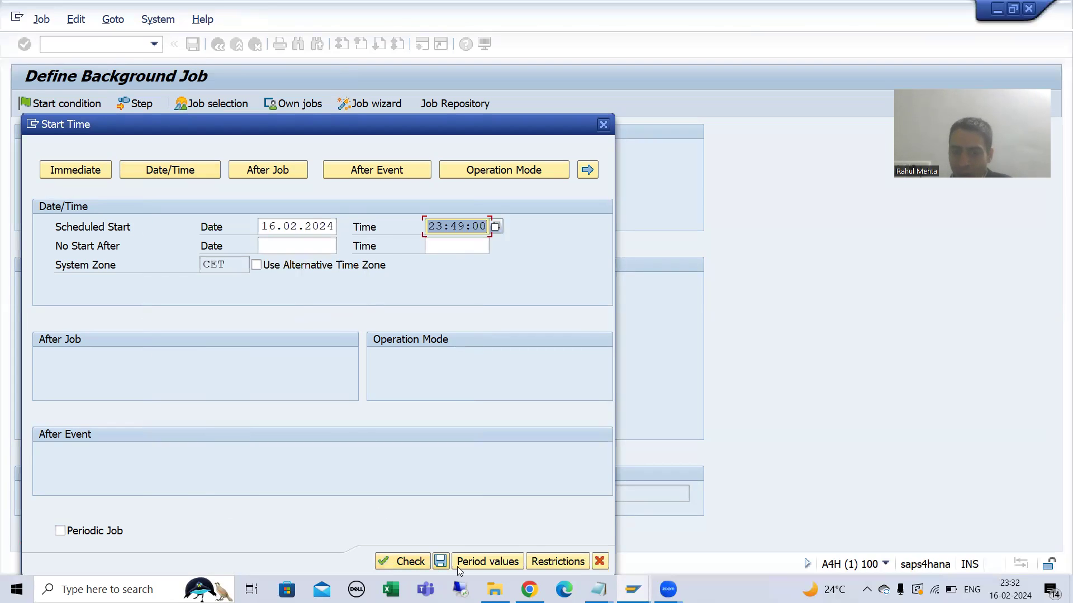
Make the job periodic with a custom 2-minute interval and save the start conditions.
click(88, 536)
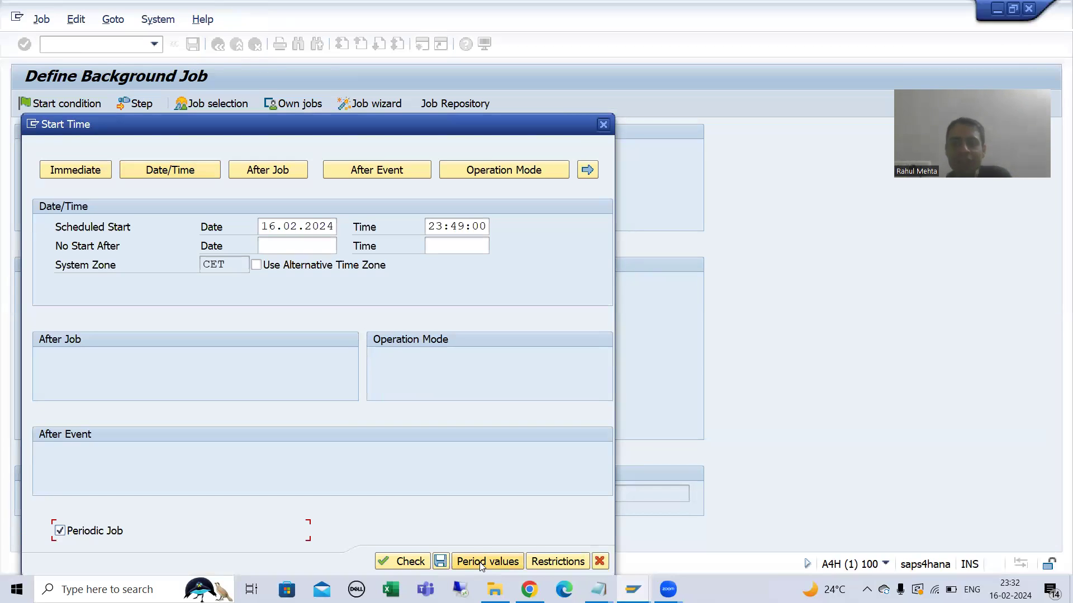
click(482, 562)
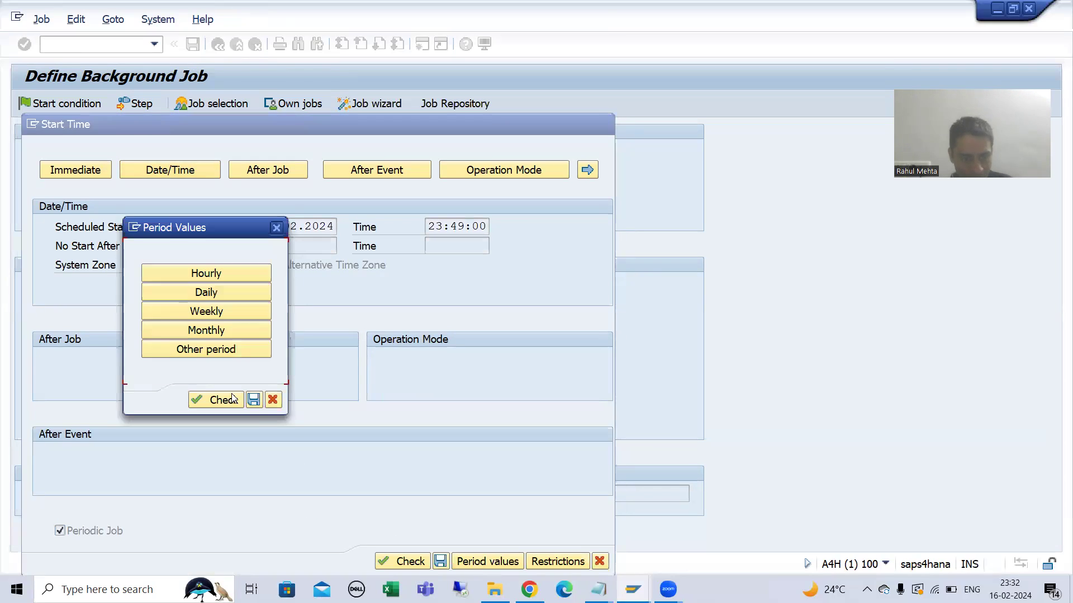
click(220, 349)
click(184, 407)
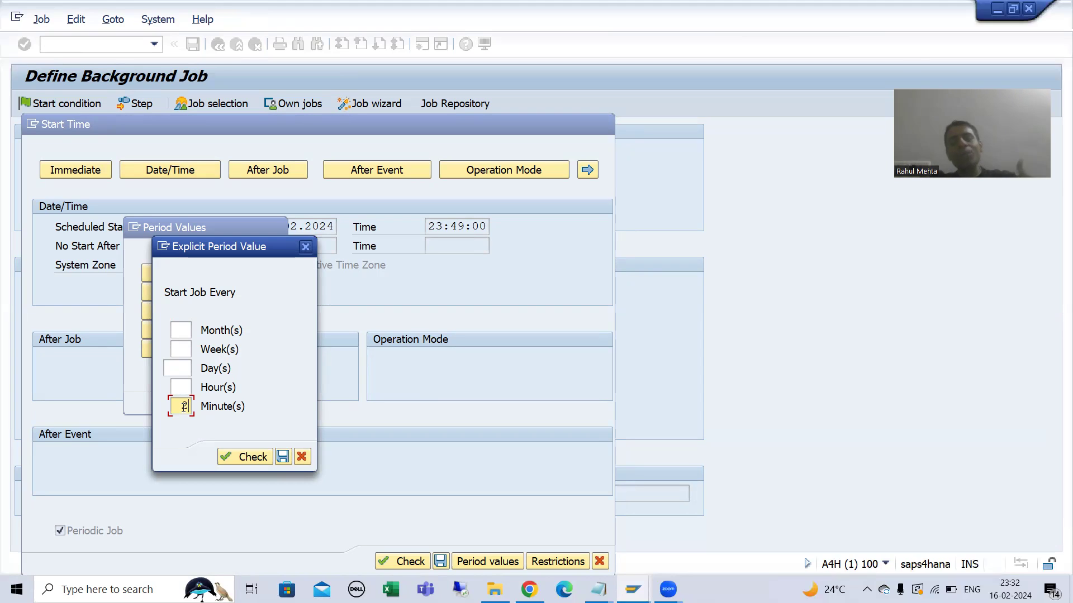
click(263, 458)
click(282, 457)
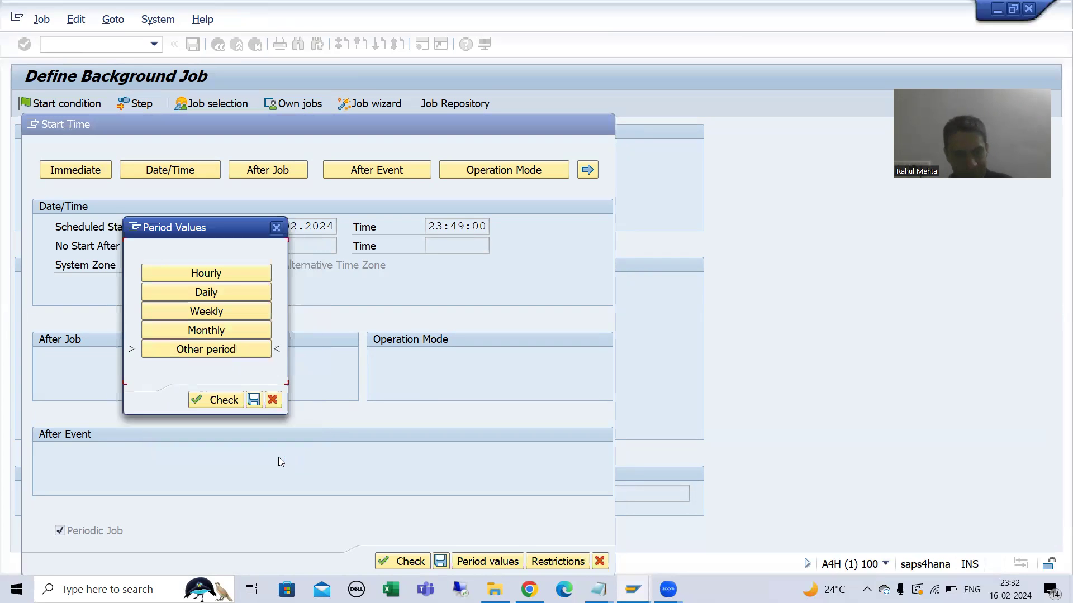
click(255, 400)
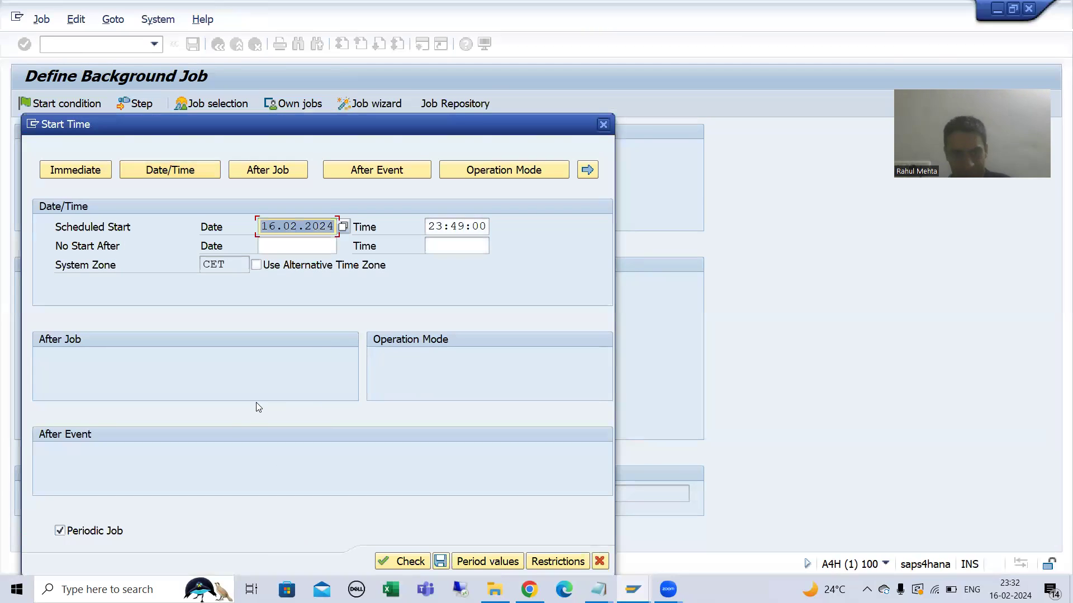
click(441, 561)
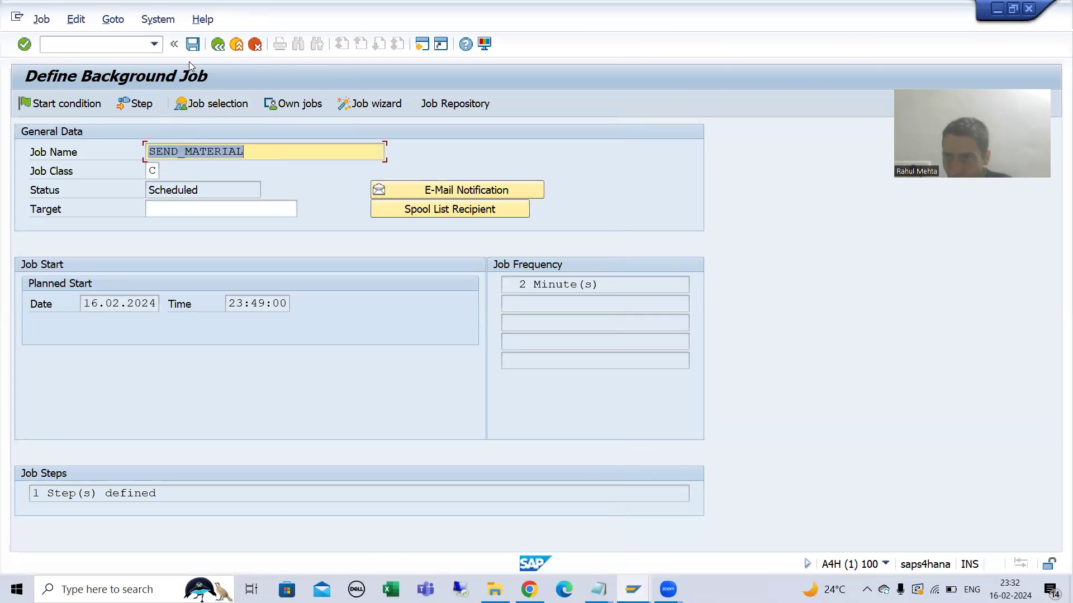
Save SEND_MATERIAL as Released and refresh the own-jobs overview to confirm its Released status.
key(ctrl+s)
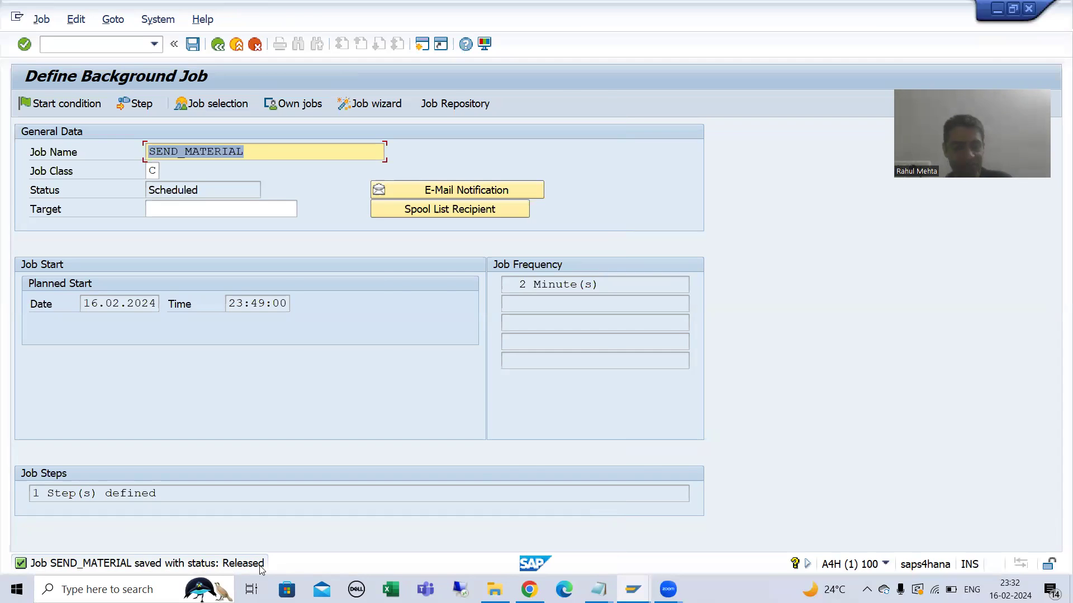
key(ctrl+shift+F7)
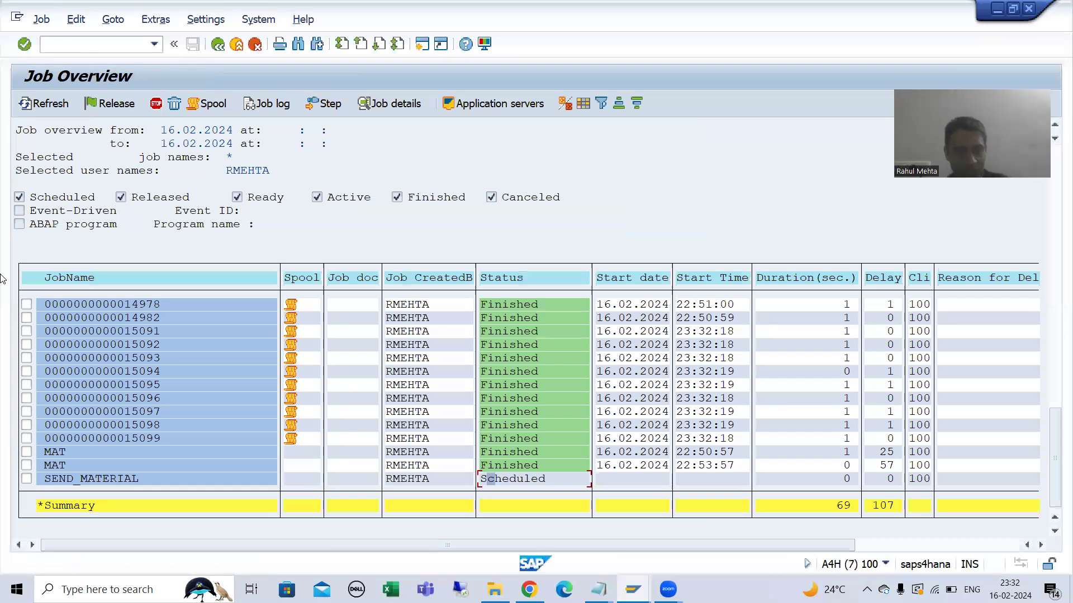
click(44, 105)
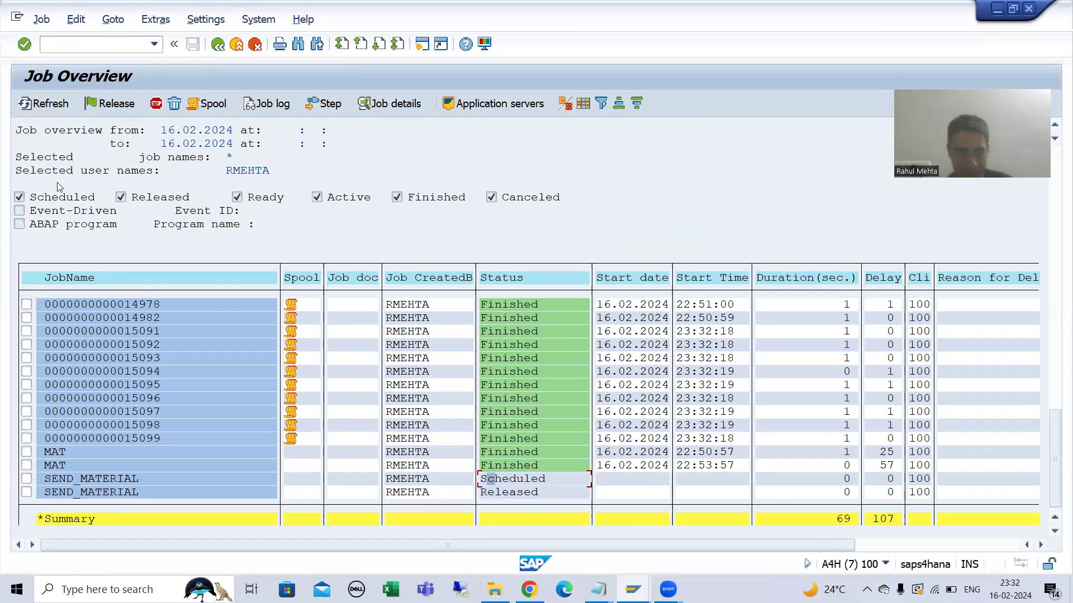
Create material SEND_41 in Basic data 1 with description Testing and base unit EA, and save.
click(67, 41)
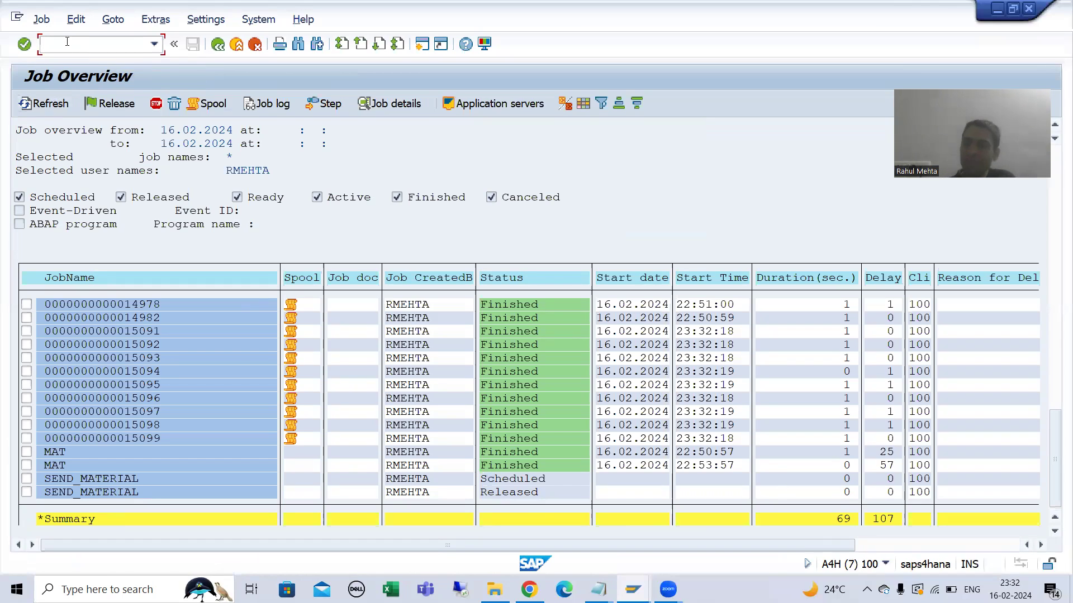
text(/o)
text(sm36)
key(Return)
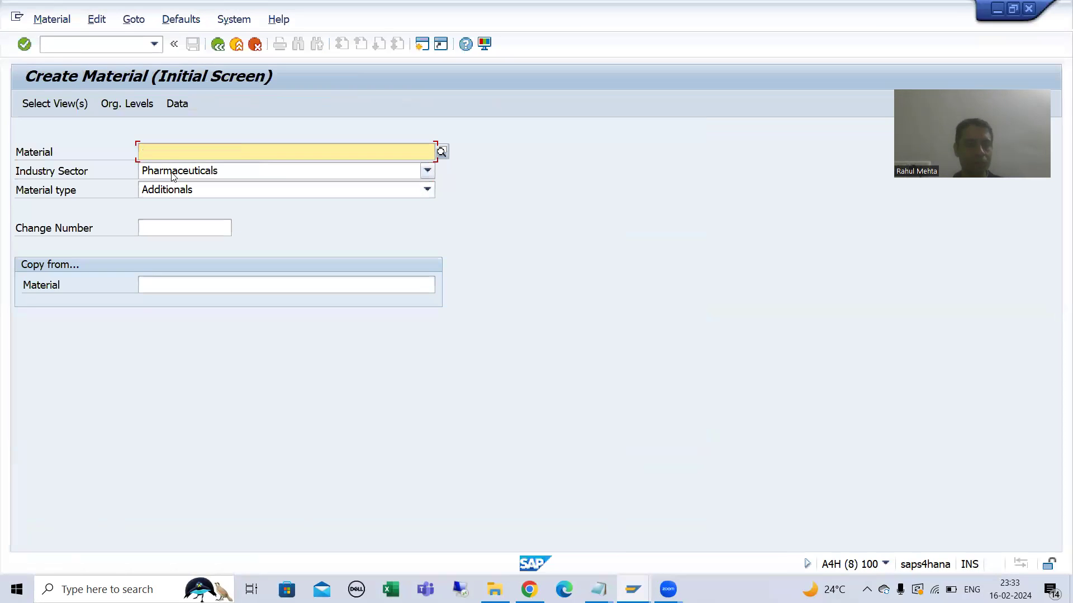
text(SEND)
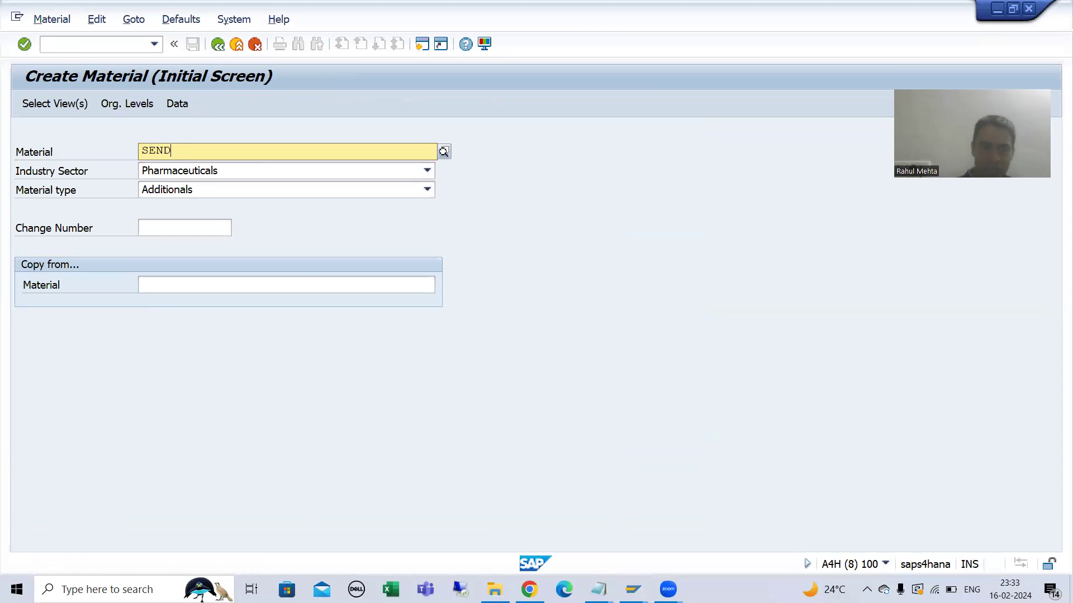
text(_4)
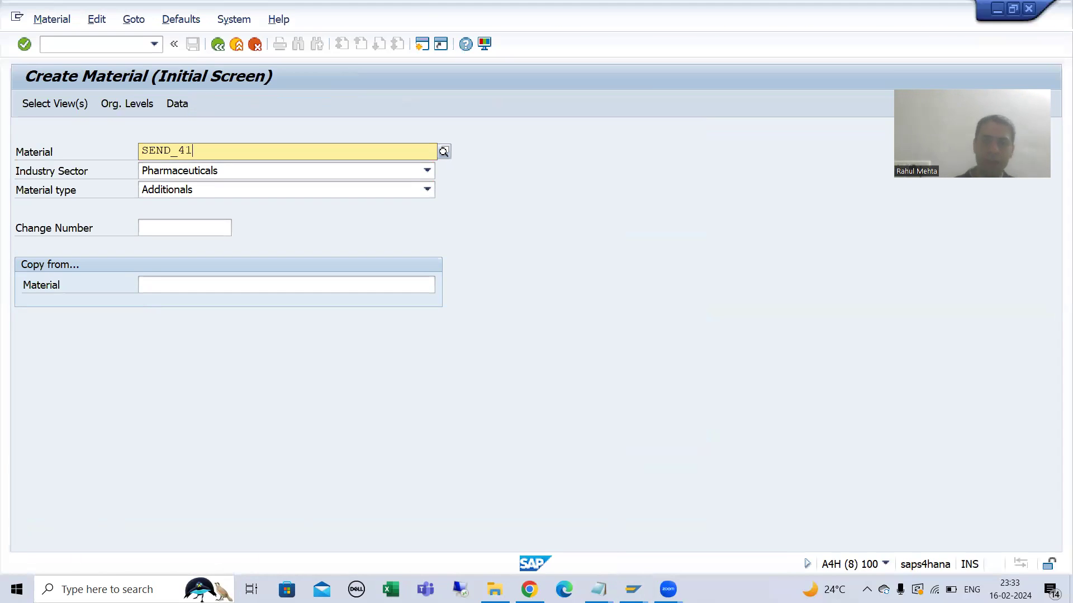
text(1)
key(Return)
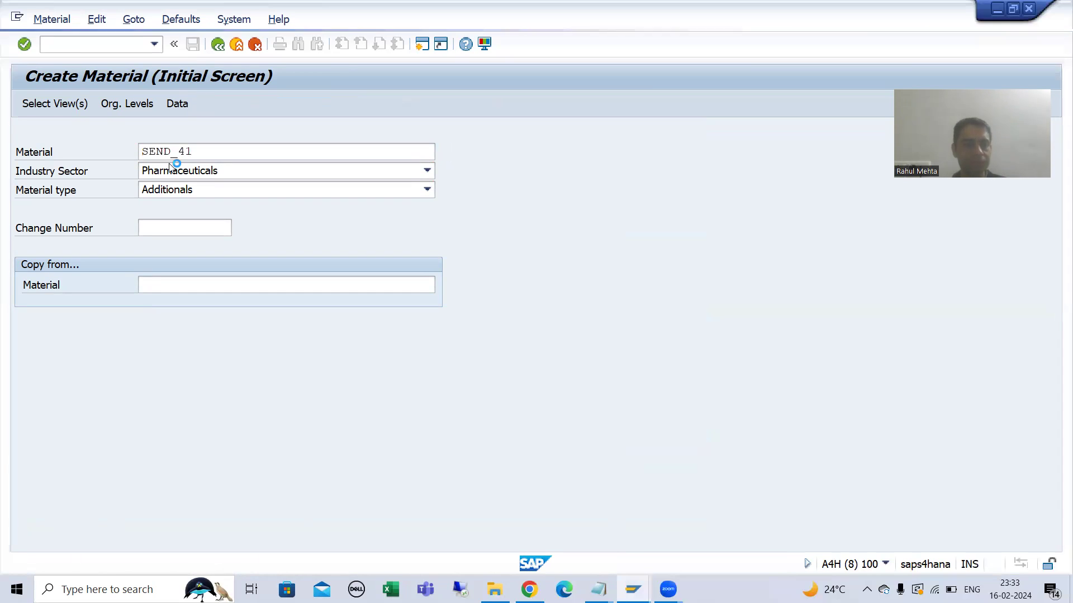
click(309, 167)
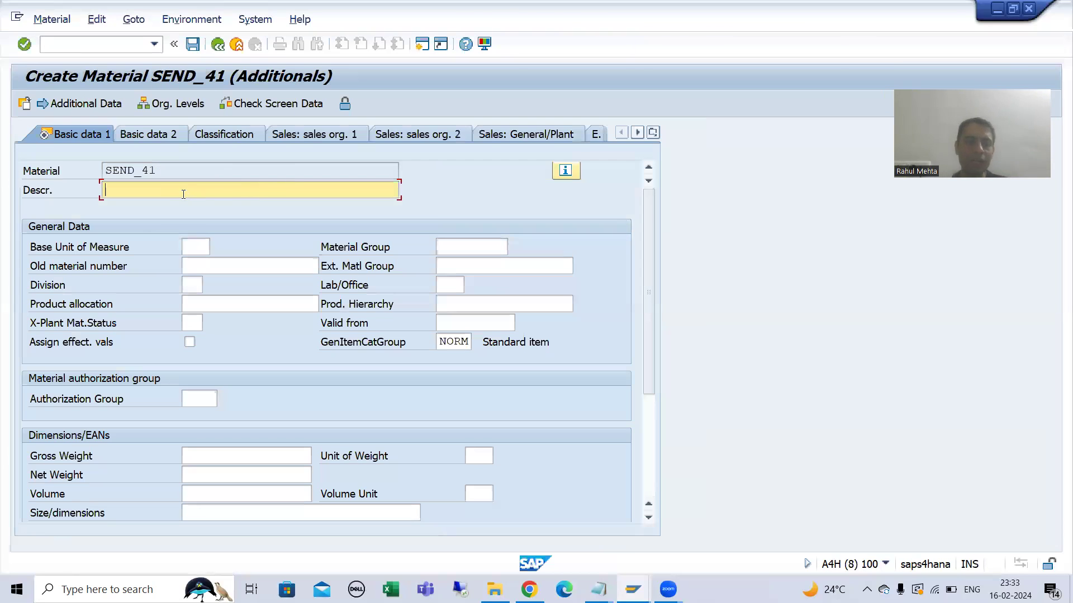
text(Testing)
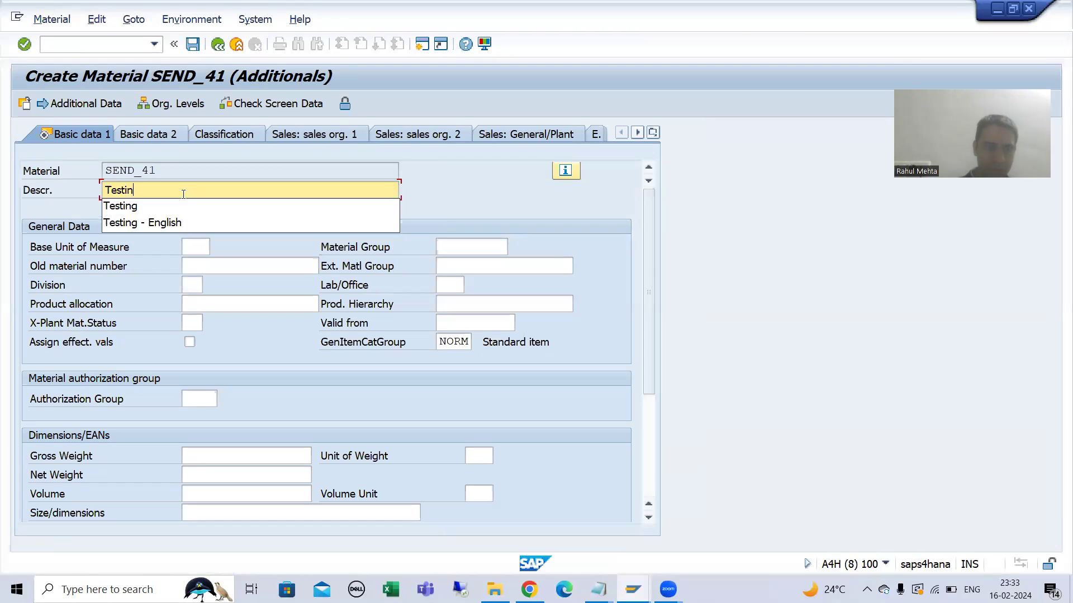
key(Tab)
text(EA)
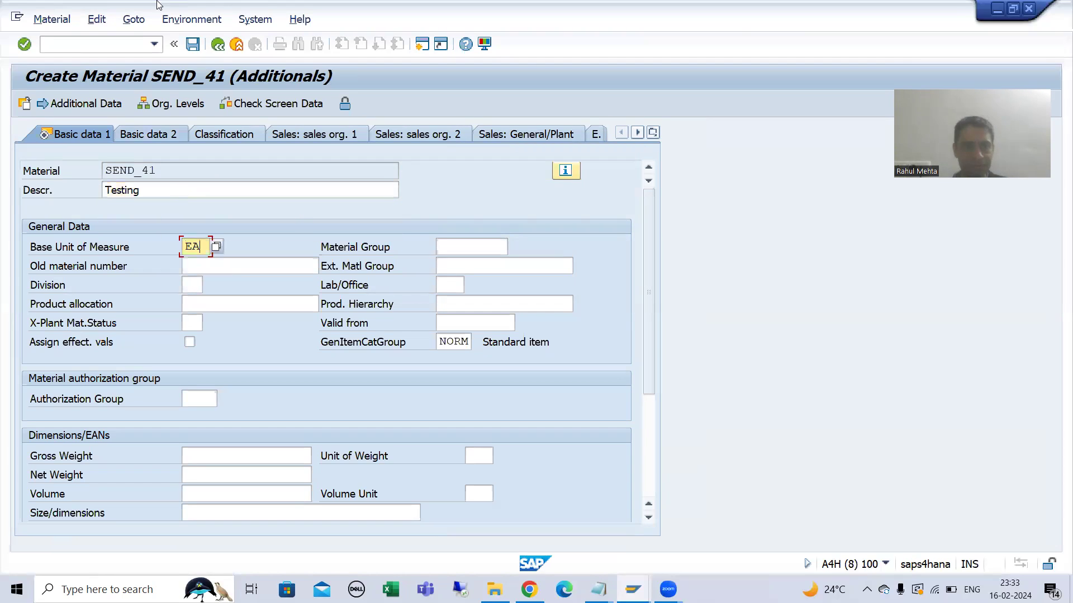
click(192, 44)
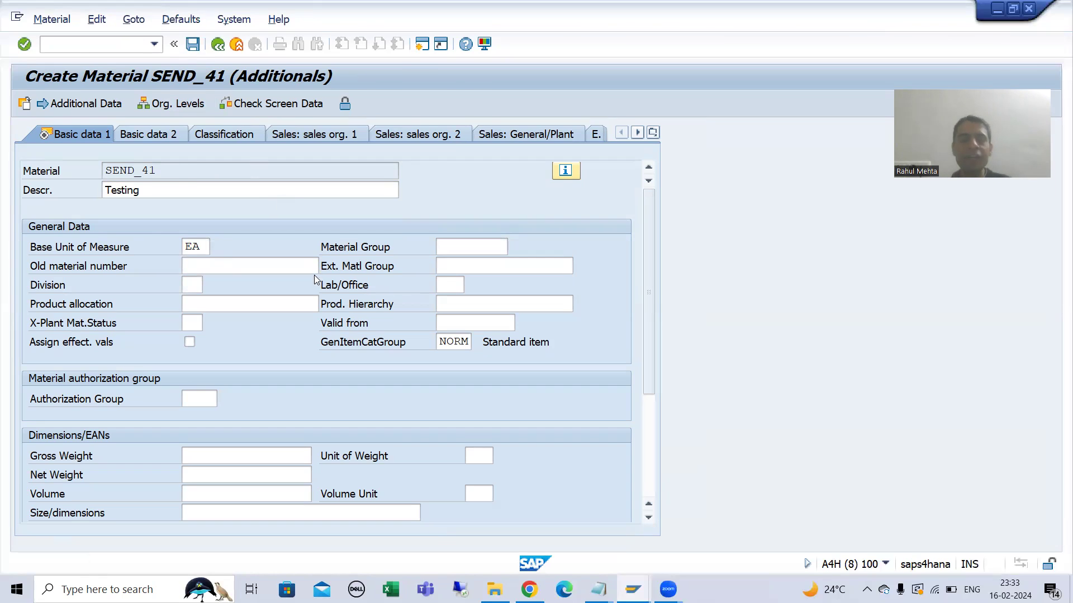
Create material SEND_42 in Basic data 1 with description Testing and base unit EA, and save it.
text(SE)
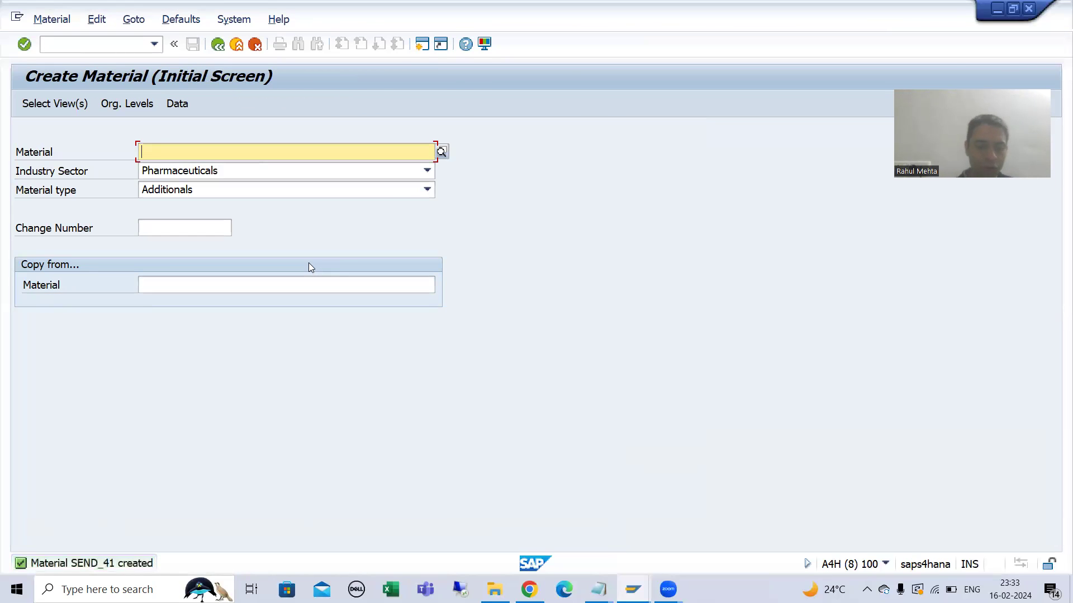
text(ND_42)
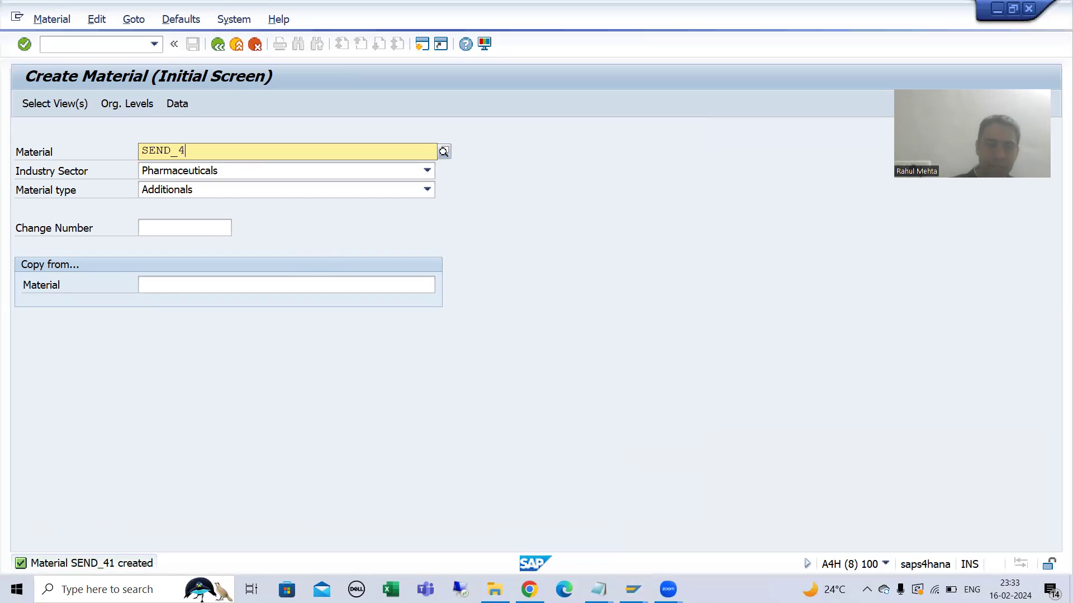
key(Return)
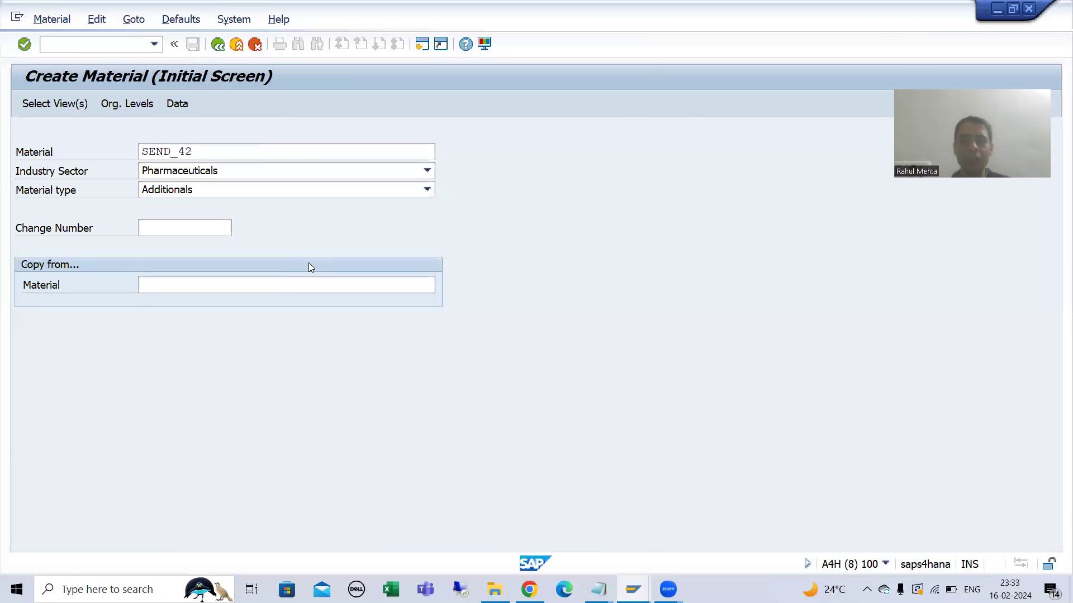
click(308, 167)
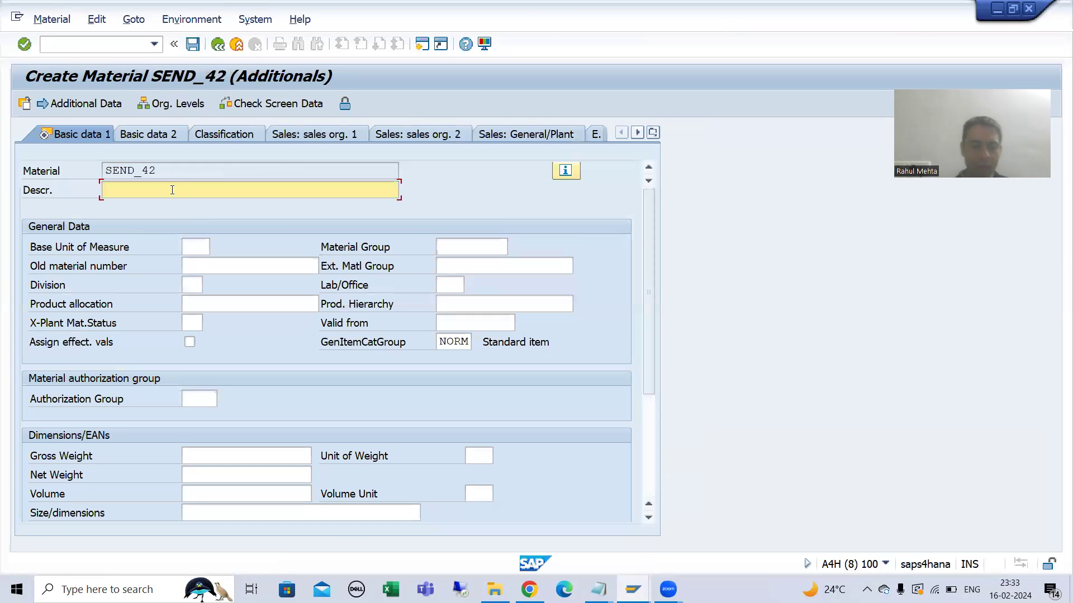
text(Testi)
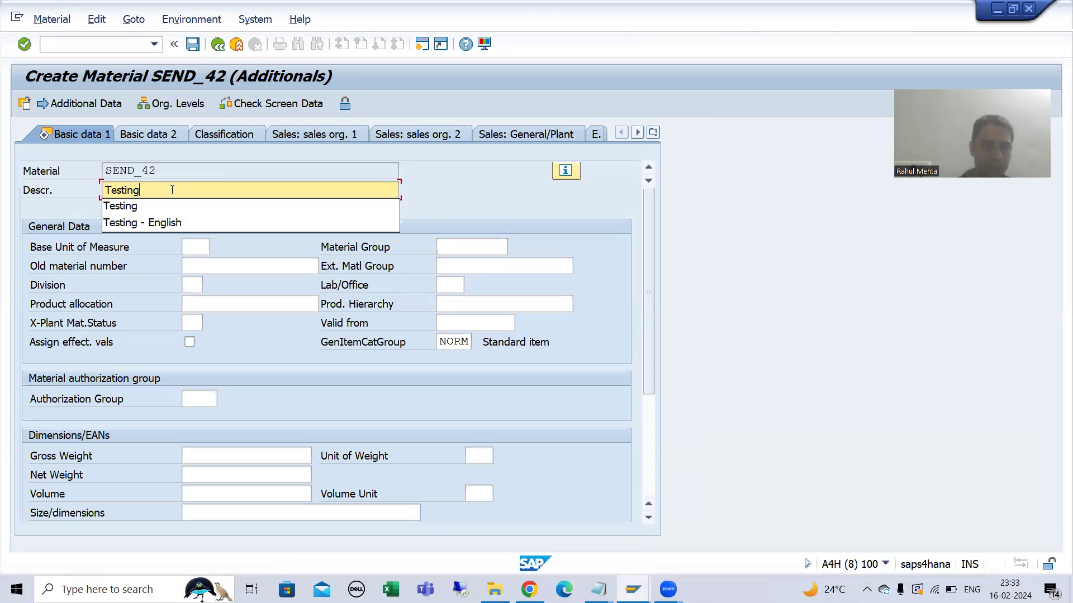
text(ng)
click(192, 253)
text(EA)
click(192, 43)
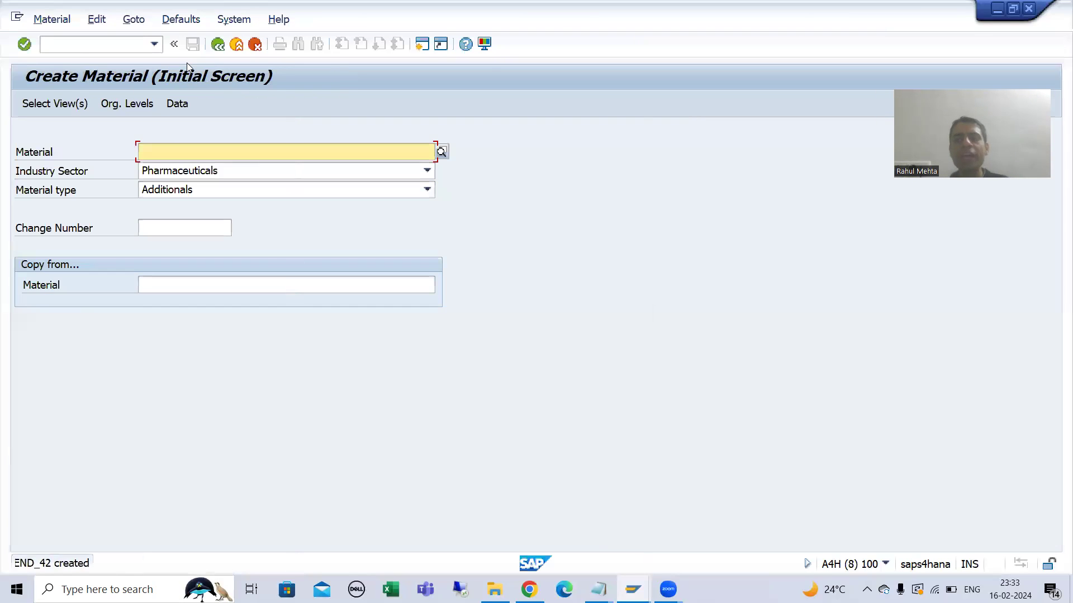
Return to the SM37 job overview and refresh until the SEND_MATERIAL run finished at 23:49:04 appears.
mouse_move(633, 590)
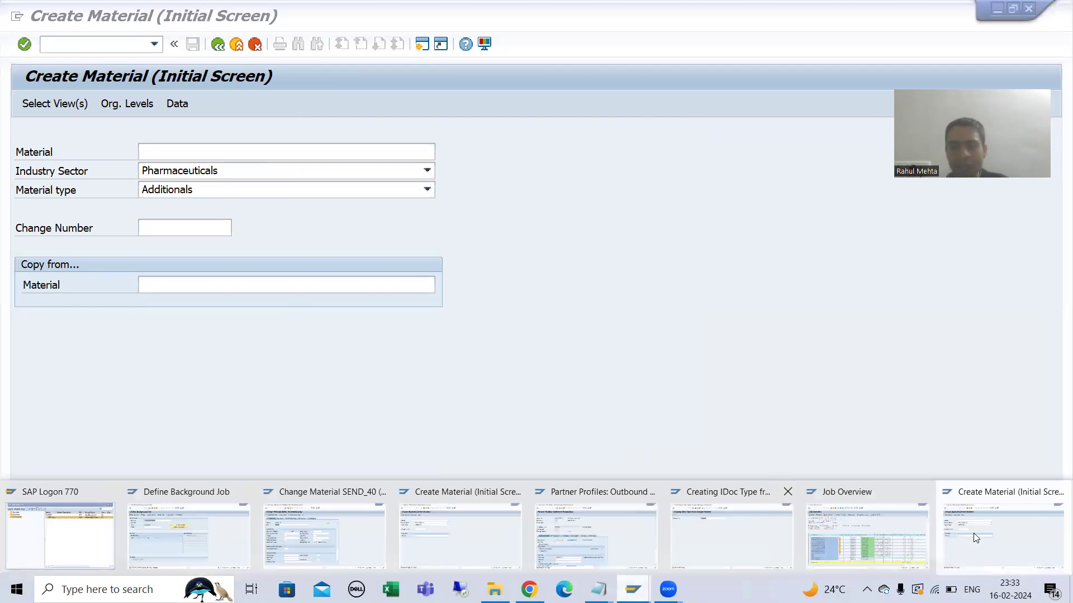
click(887, 544)
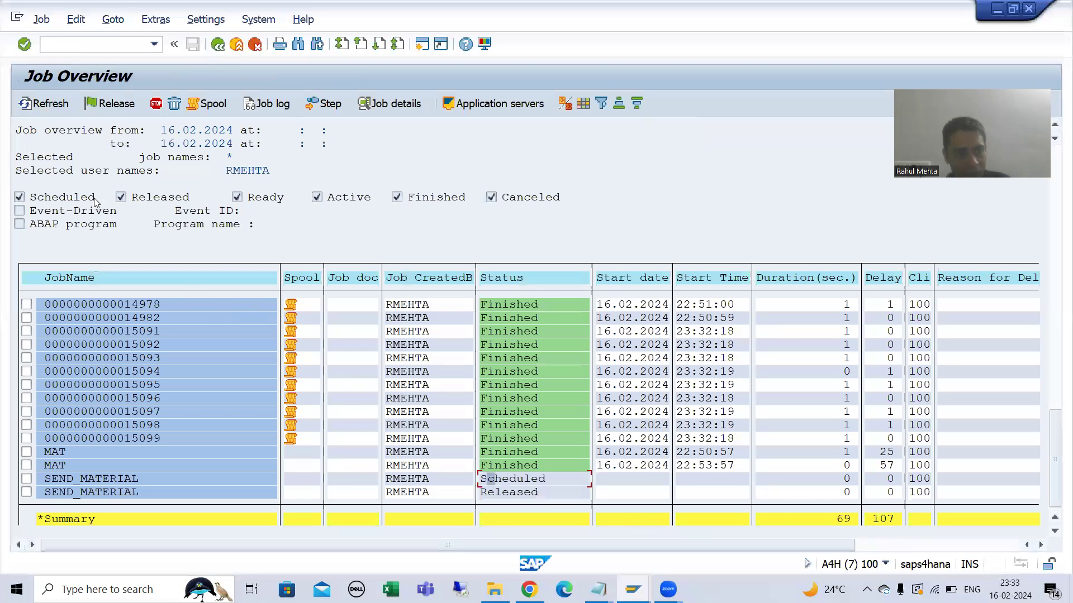
click(489, 479)
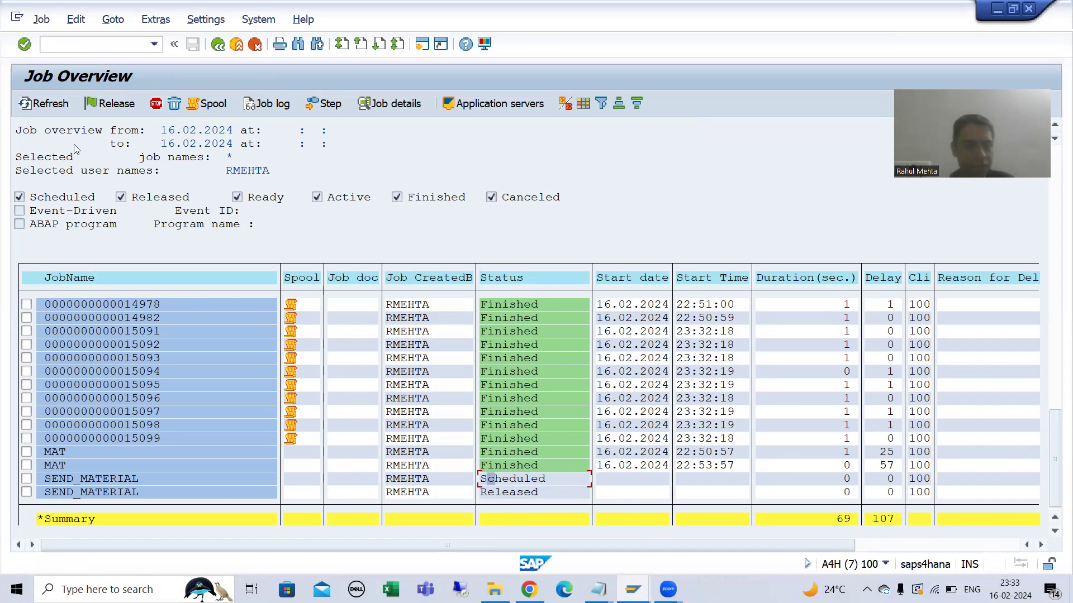
click(60, 111)
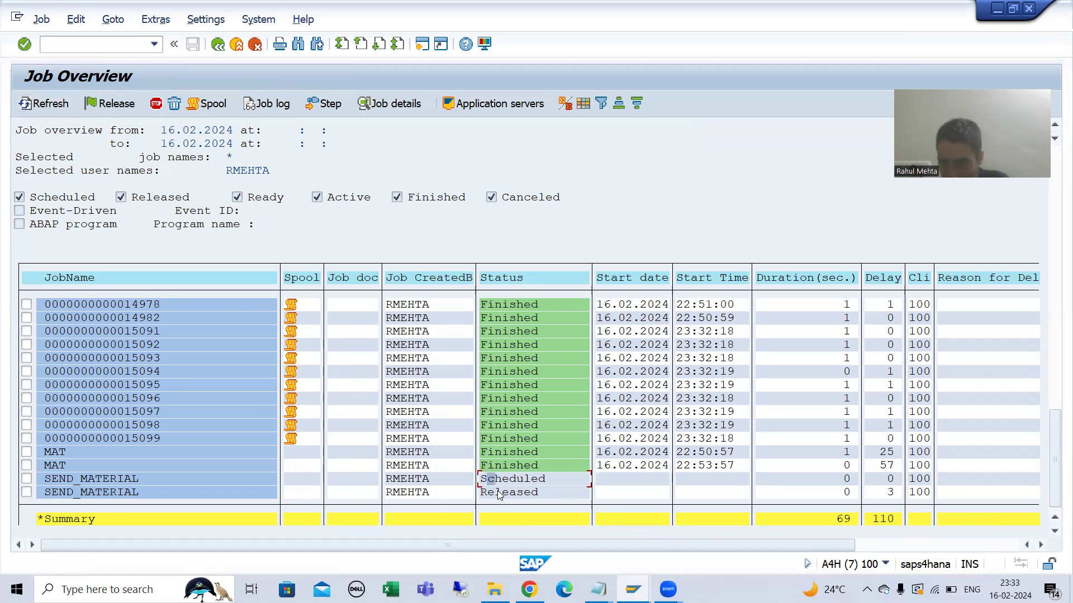
click(889, 493)
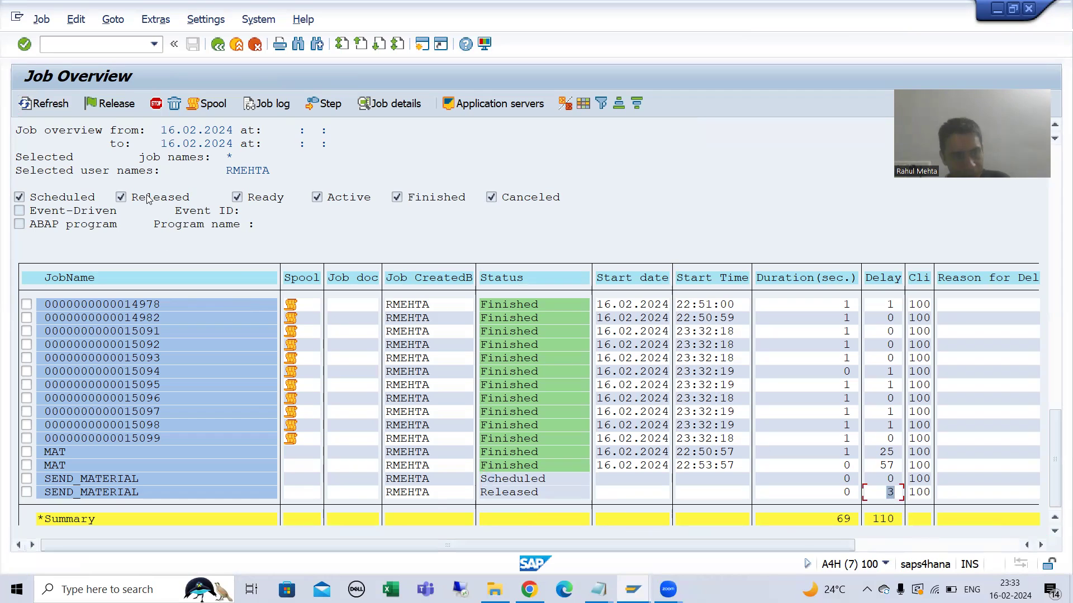
click(55, 105)
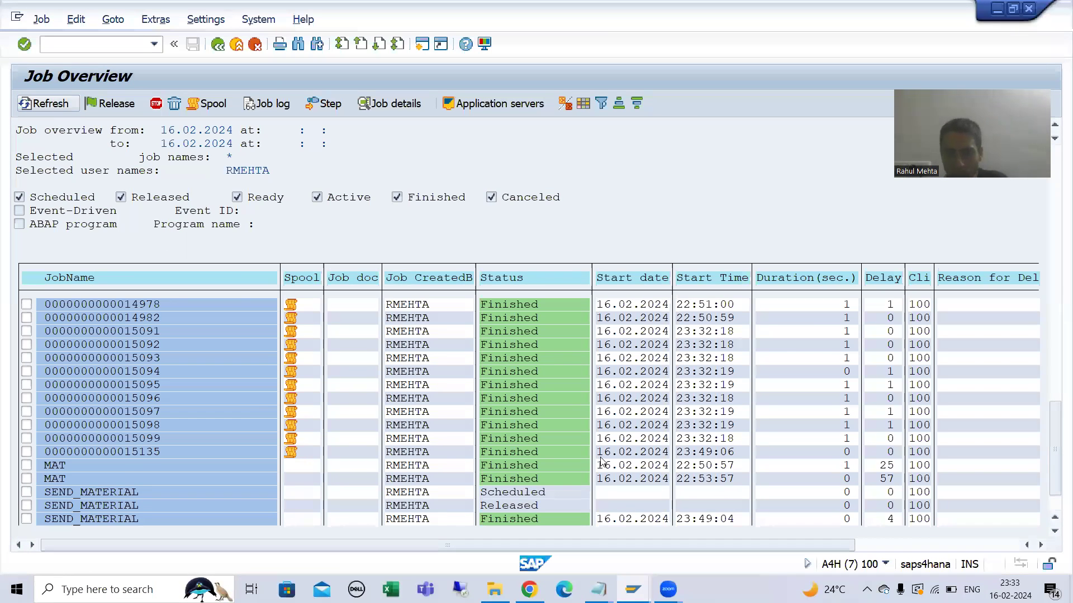
scroll(100, 520, down, 1)
scroll(100, 521, down, 1)
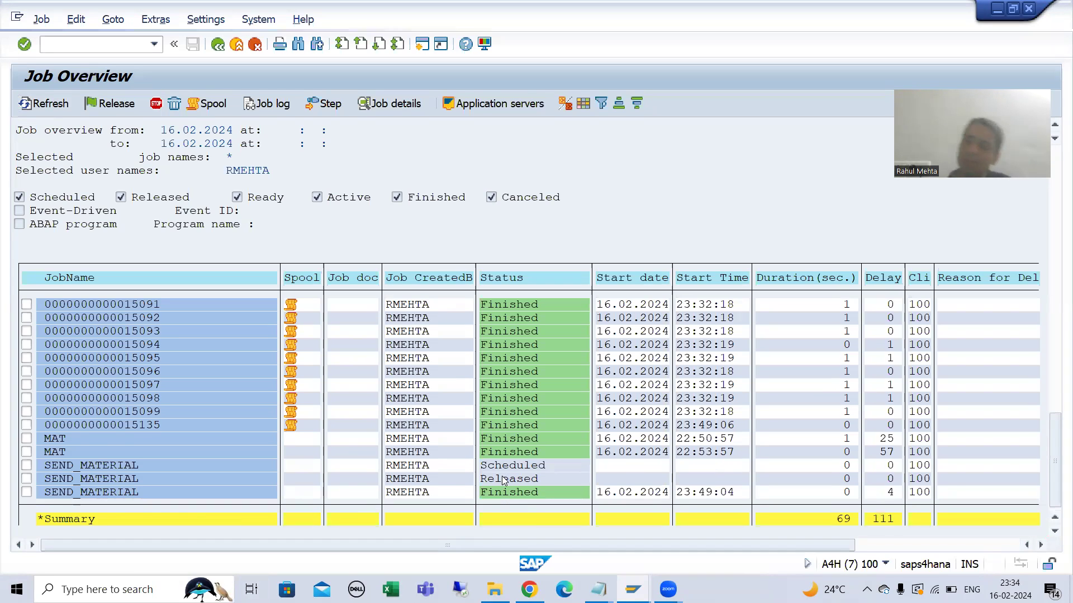
scroll(501, 492, down, 1)
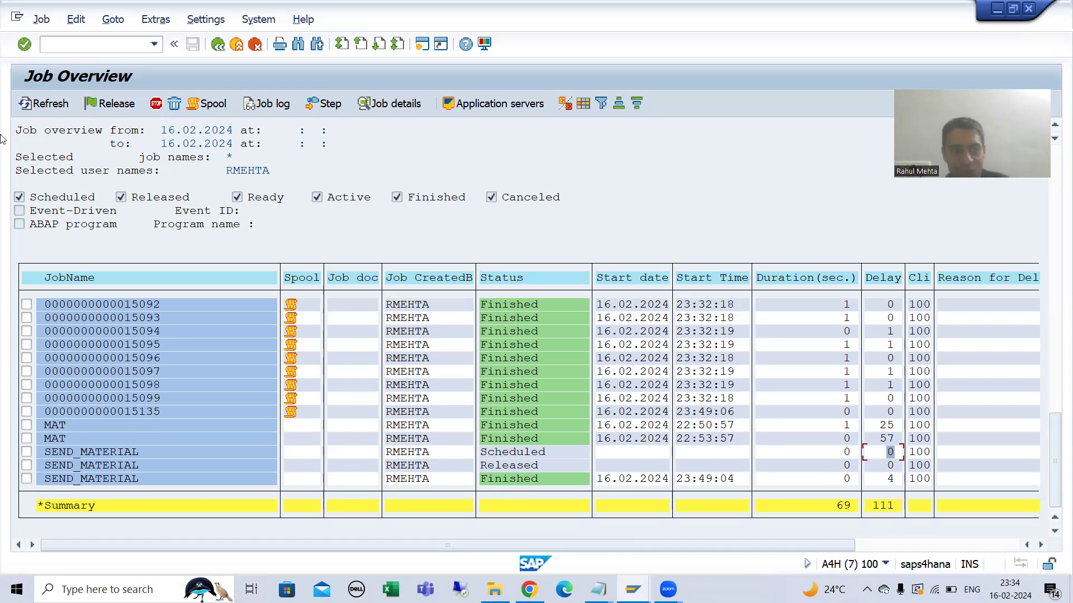
click(45, 104)
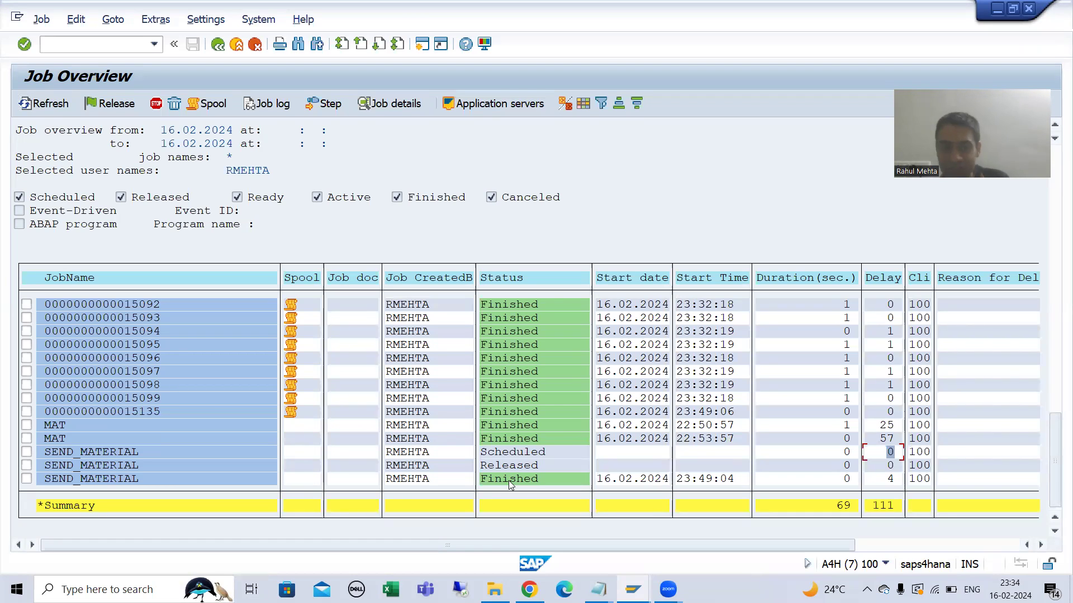
Open the finished SEND_MATERIAL job's log showing 14 master and 28 communication MATMAS IDocs.
click(26, 479)
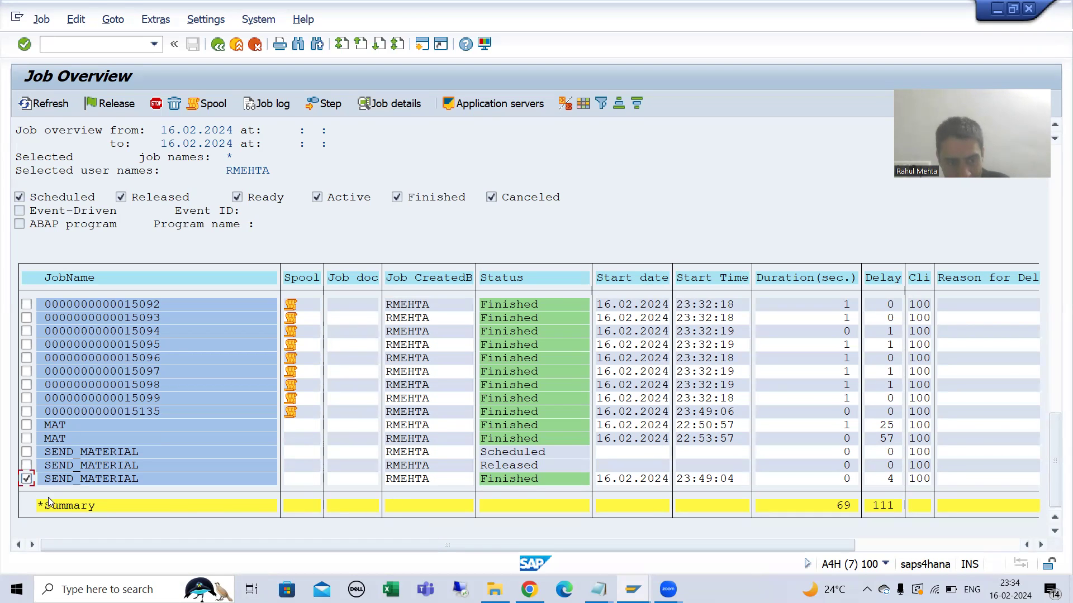
click(260, 106)
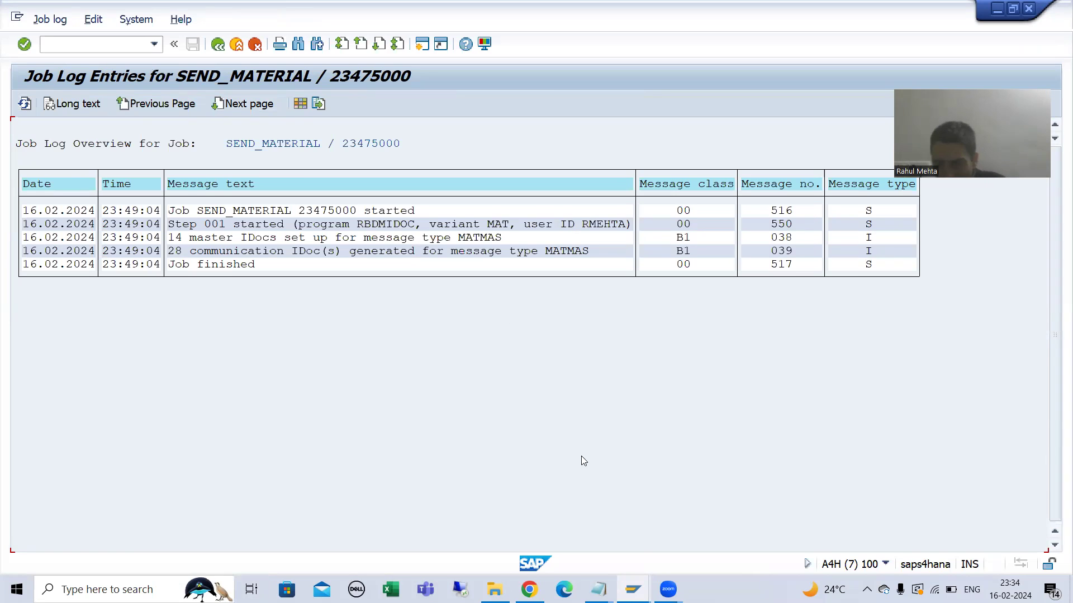
Cycle through the open SAP sessions until Change Material SEND_40 is in front.
click(633, 584)
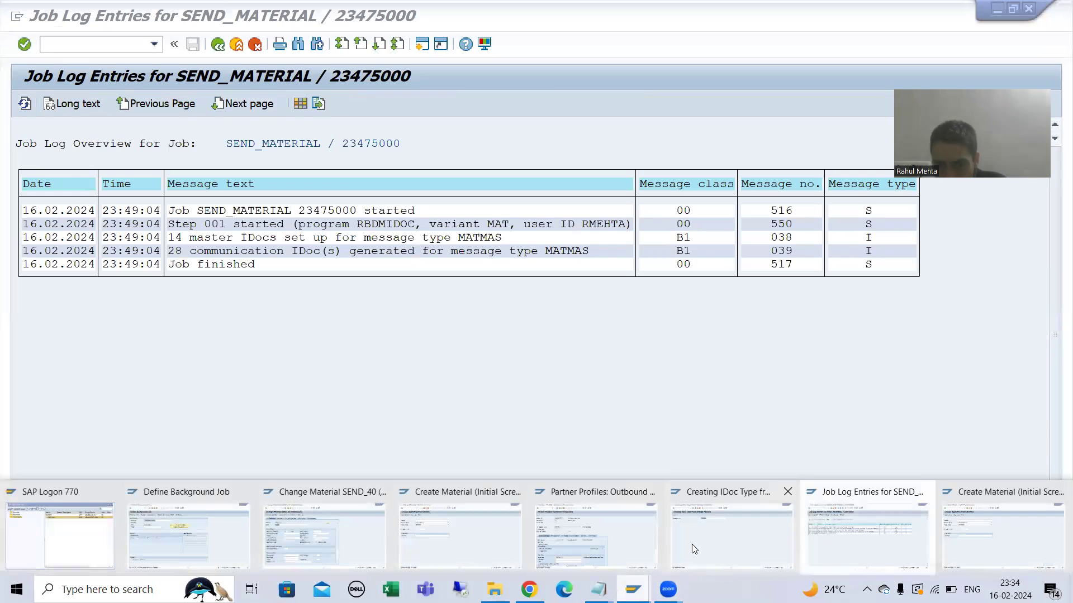
click(478, 534)
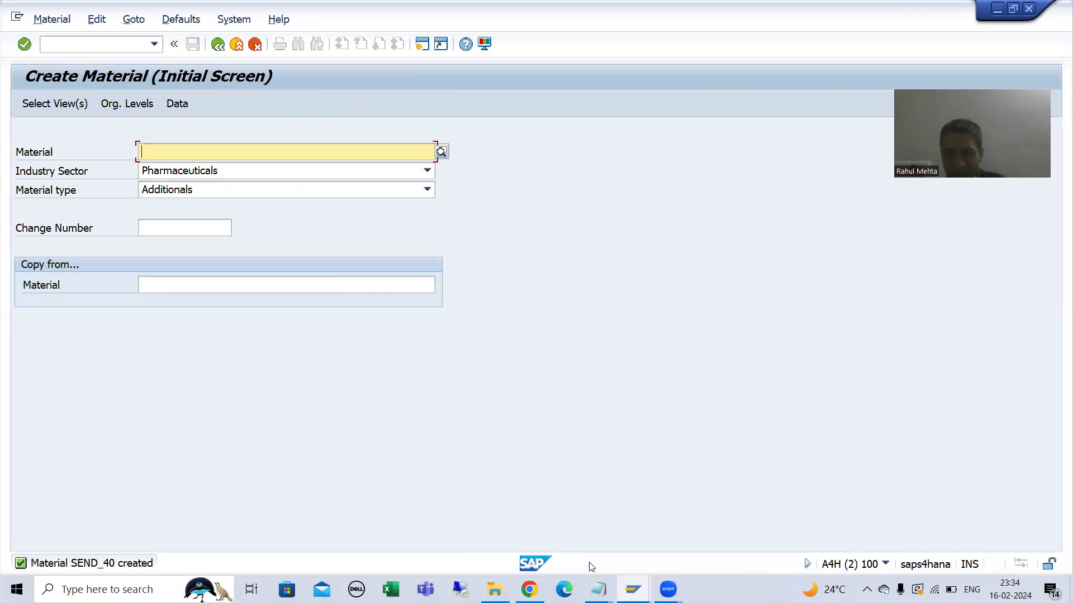
click(633, 587)
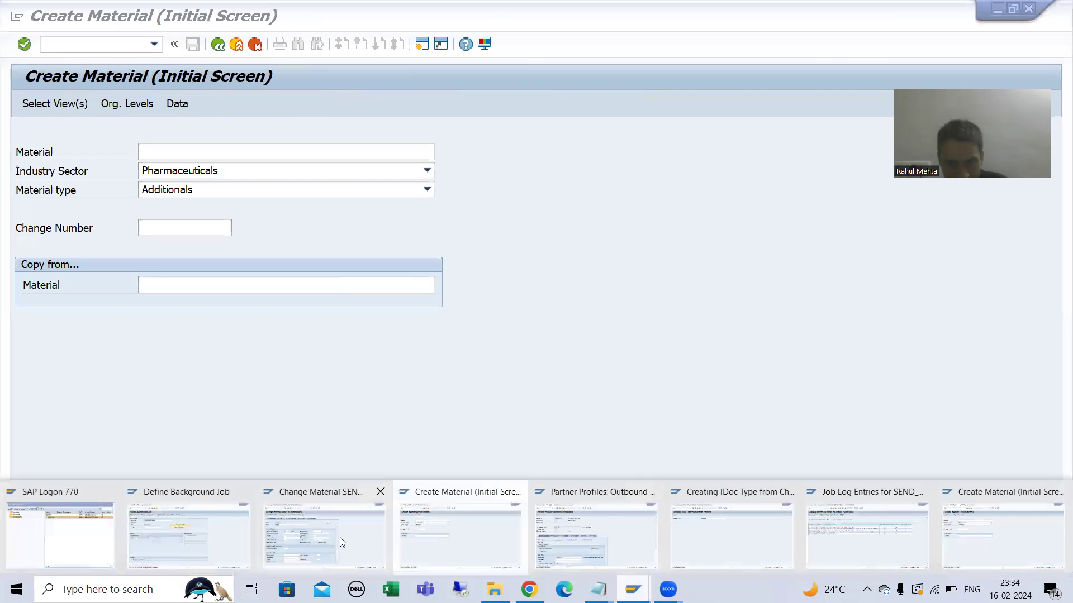
click(730, 534)
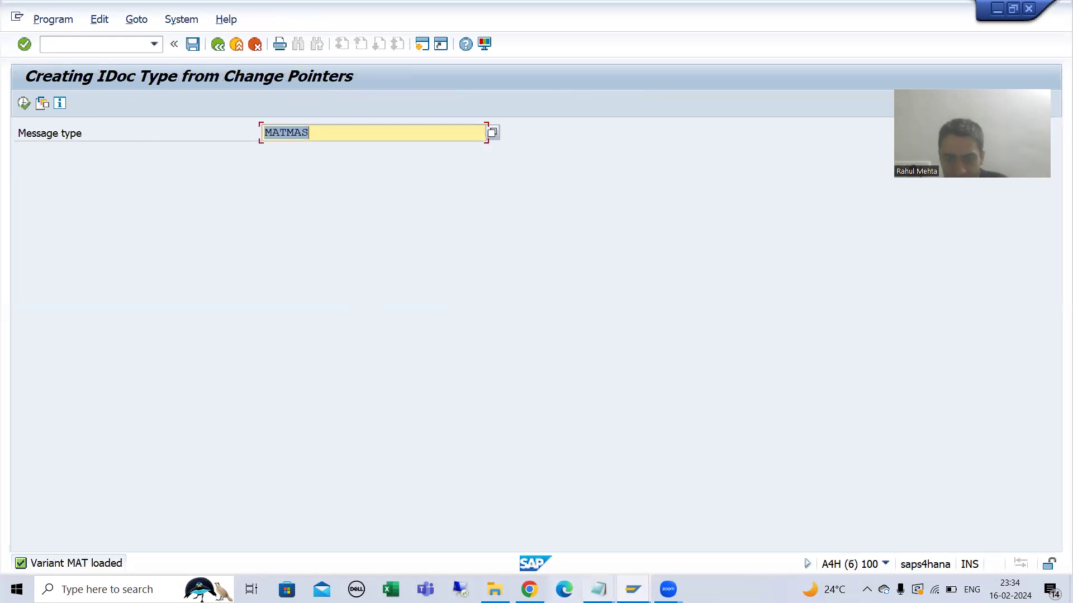
click(633, 589)
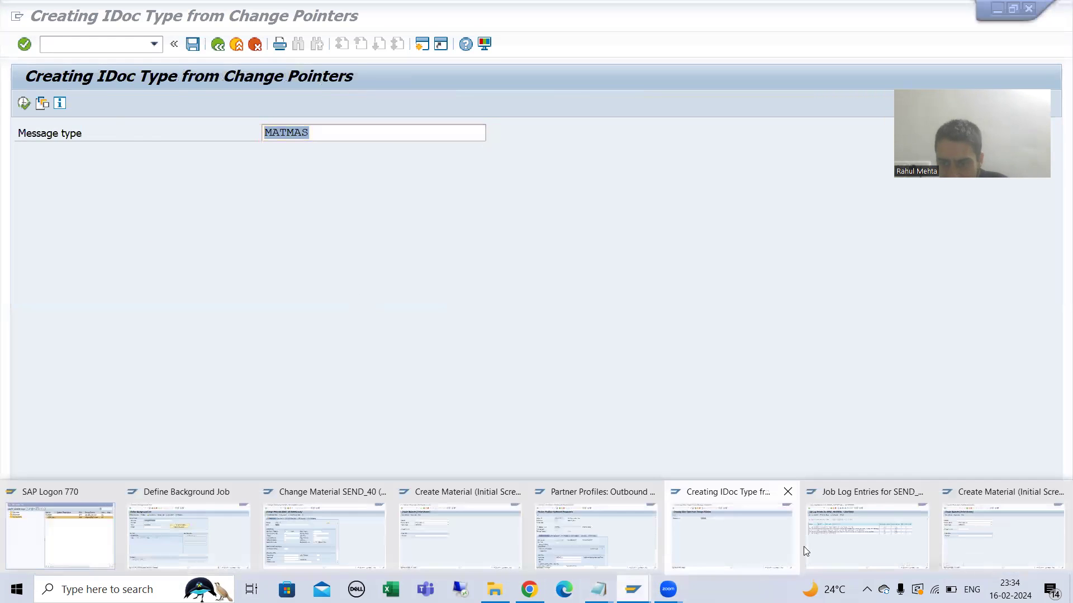
click(343, 541)
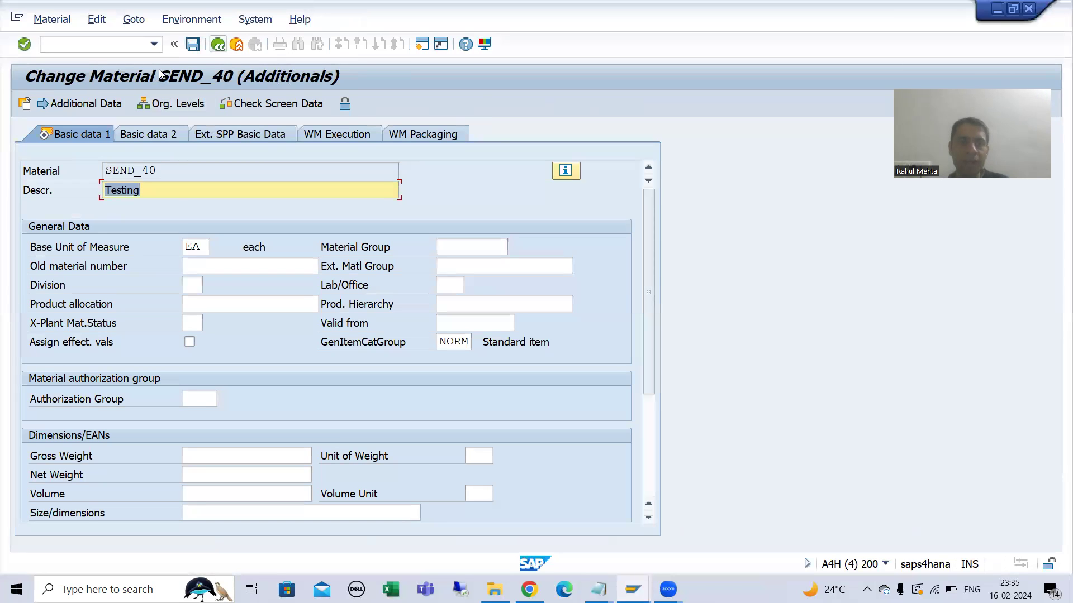
Open material SEND_41 for change in its Basic Data 1 view.
click(218, 44)
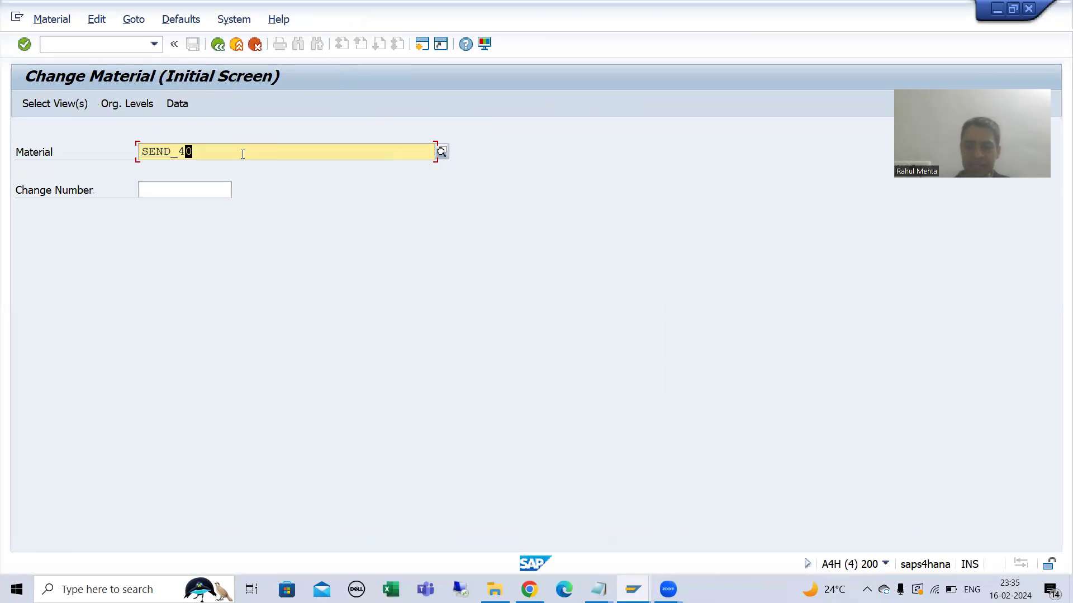
key(BackSpace)
text(1)
key(Return)
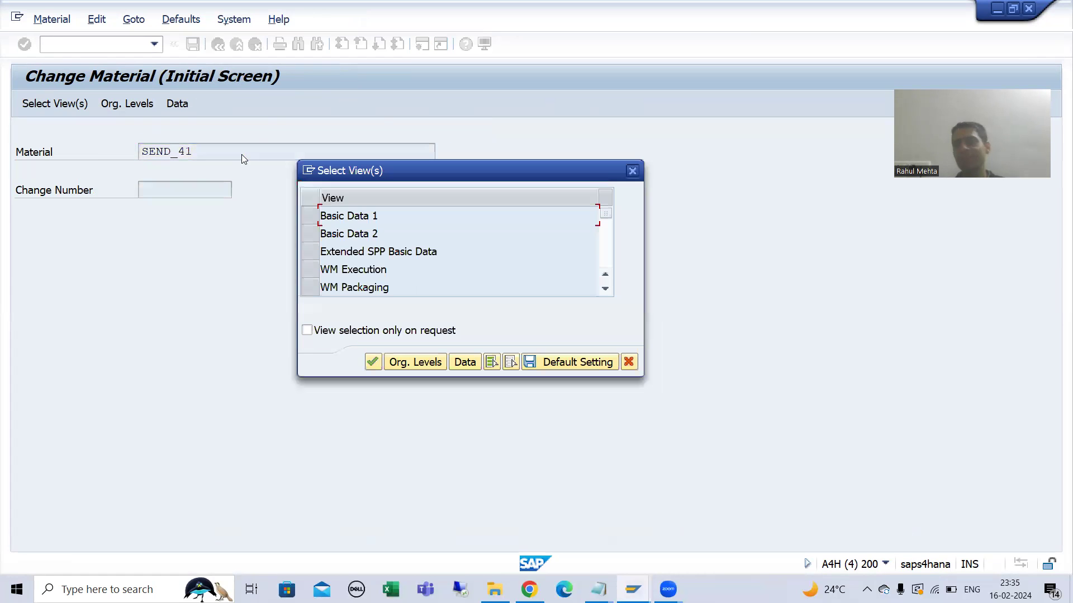
click(310, 217)
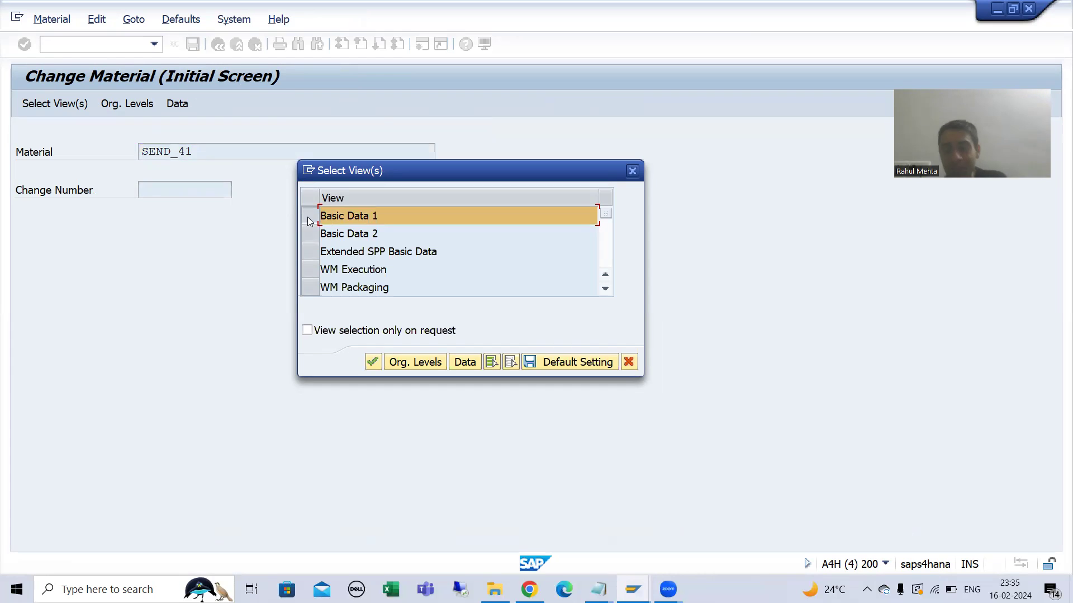
key(Return)
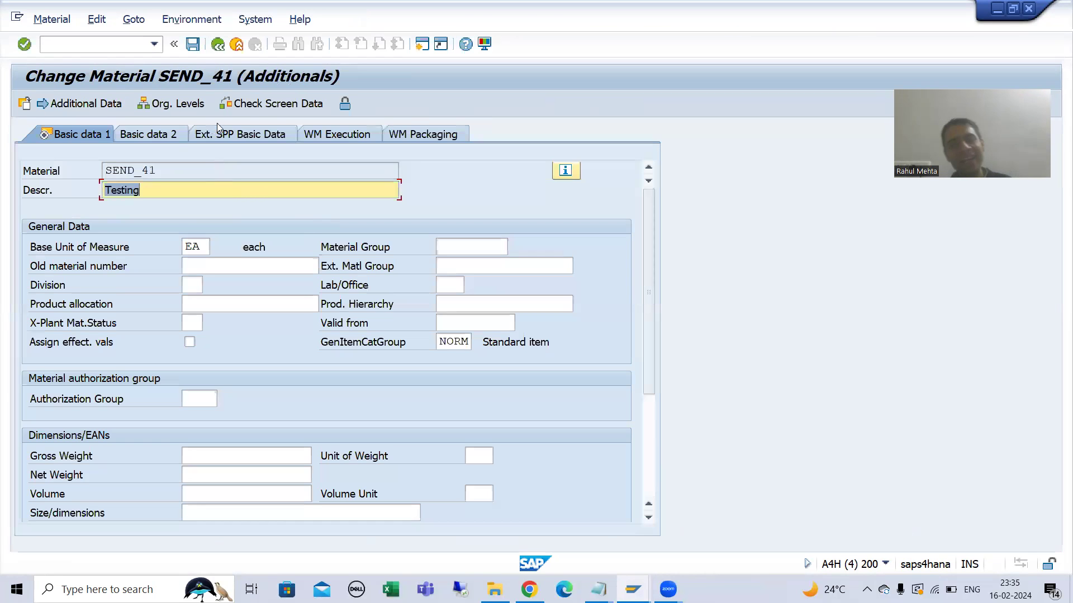
Open material SEND_42 for change in its Basic Data 1 view.
click(218, 44)
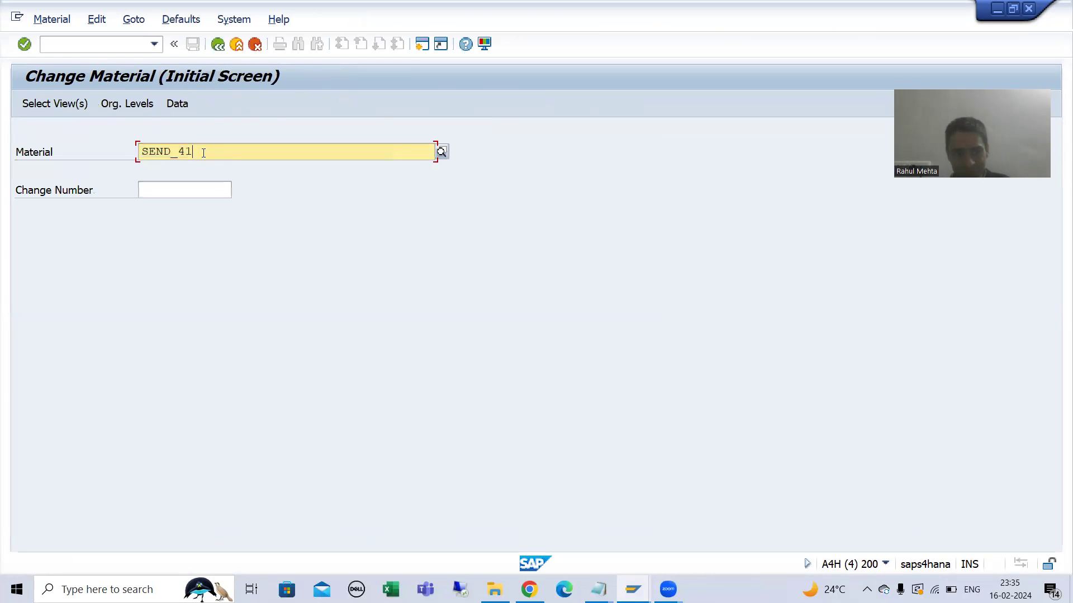
click(204, 152)
key(BackSpace)
text(2)
key(Return)
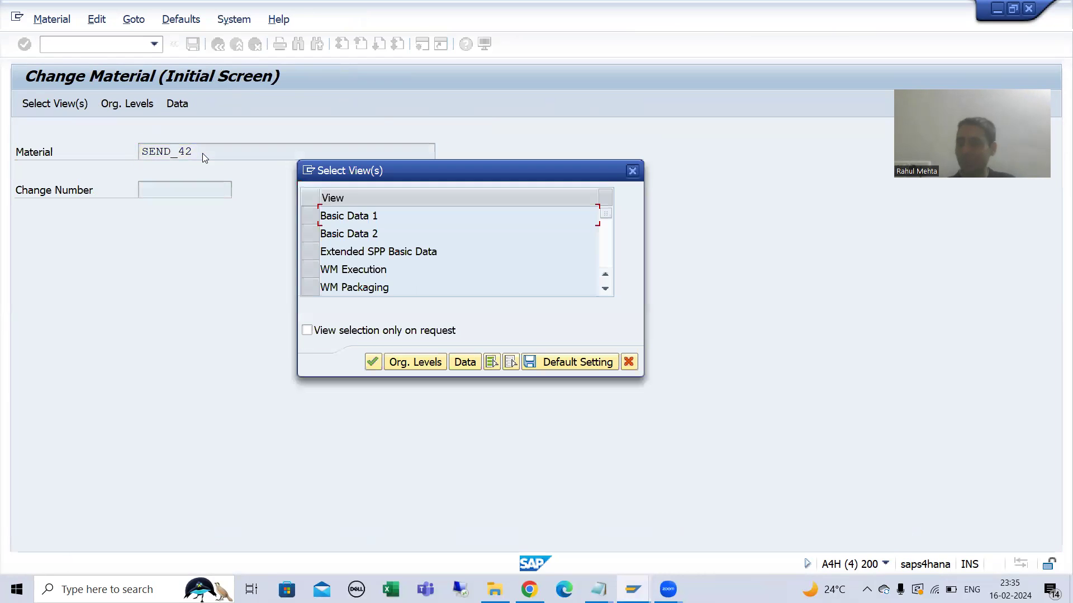
click(311, 216)
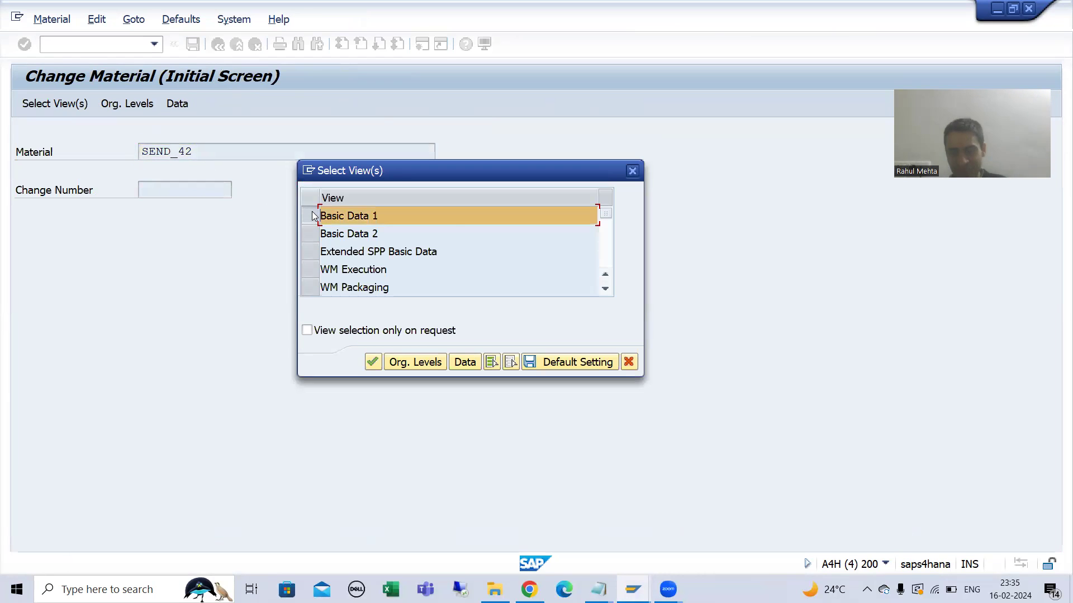
key(Return)
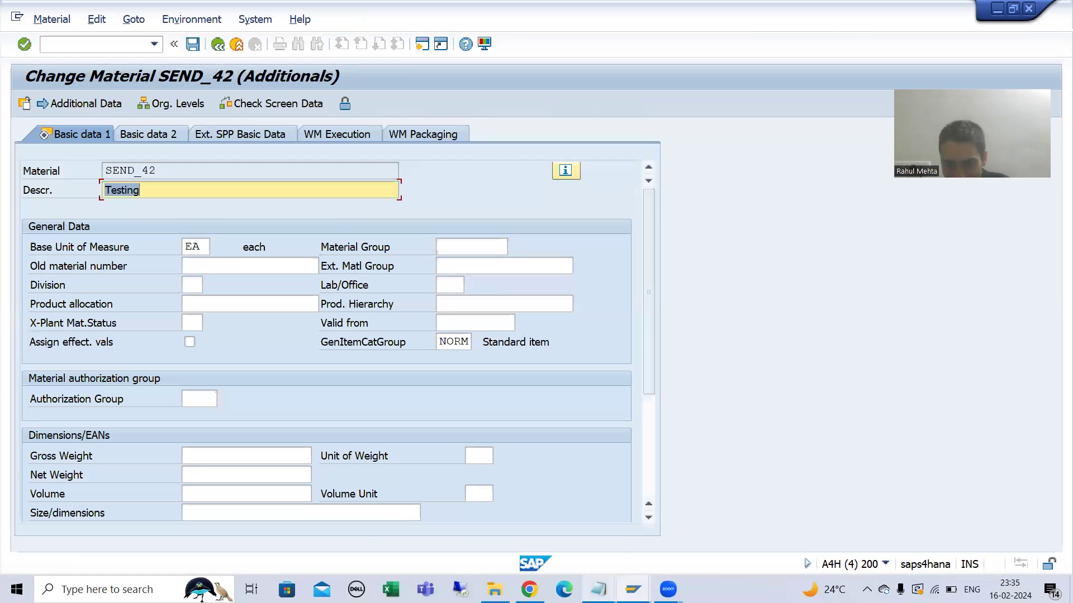
click(633, 590)
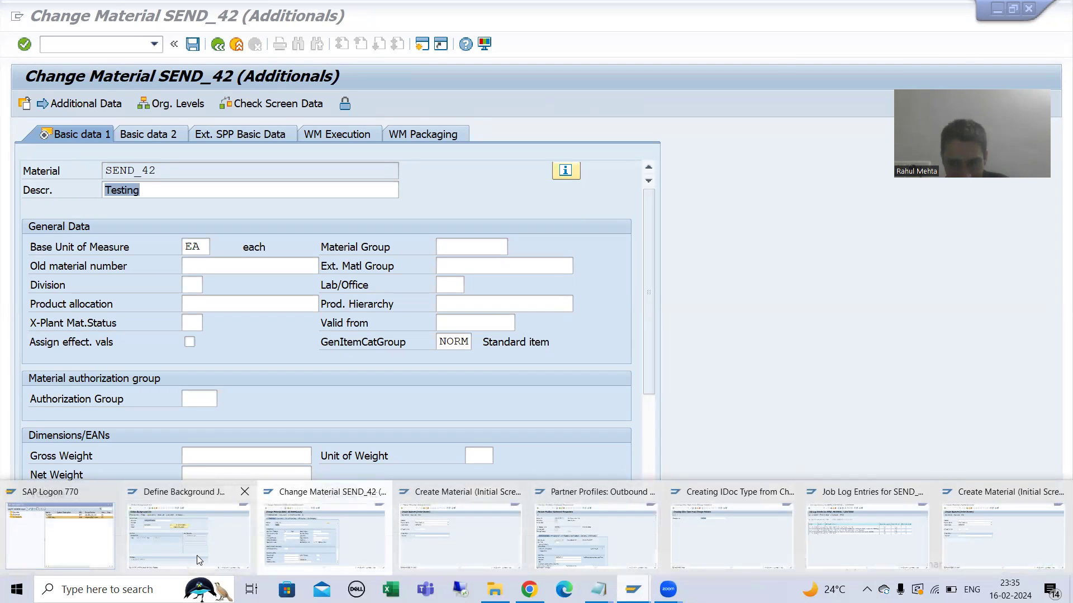
Go from the SEND_MATERIAL job log back to the job overview and refresh it repeatedly.
click(892, 546)
click(218, 44)
click(33, 104)
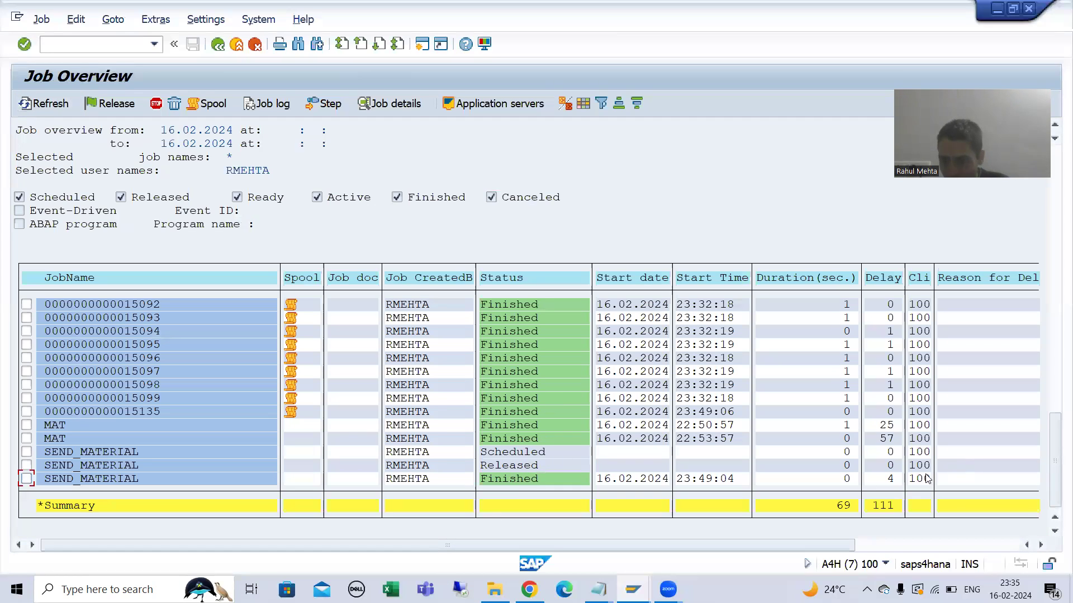
click(35, 103)
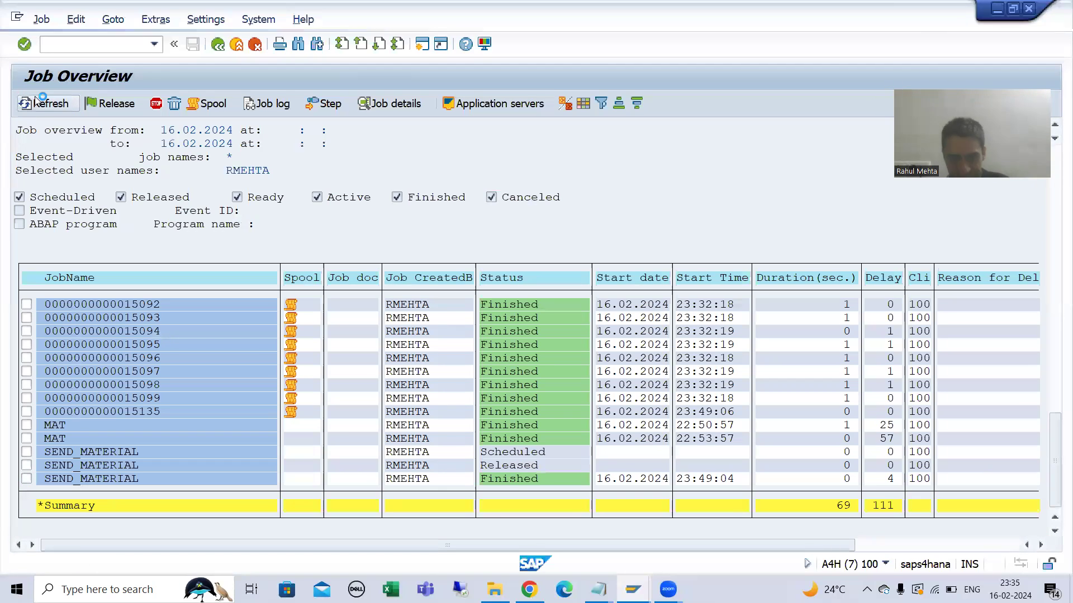
click(35, 102)
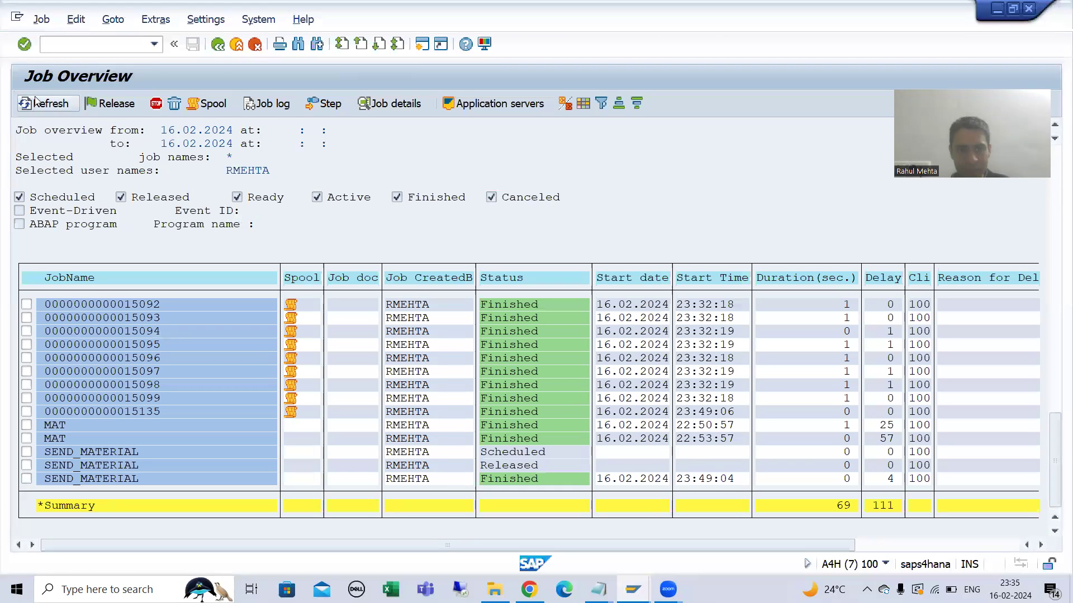
Start a new Create Material session with /omm01.
click(84, 45)
text(/omm01)
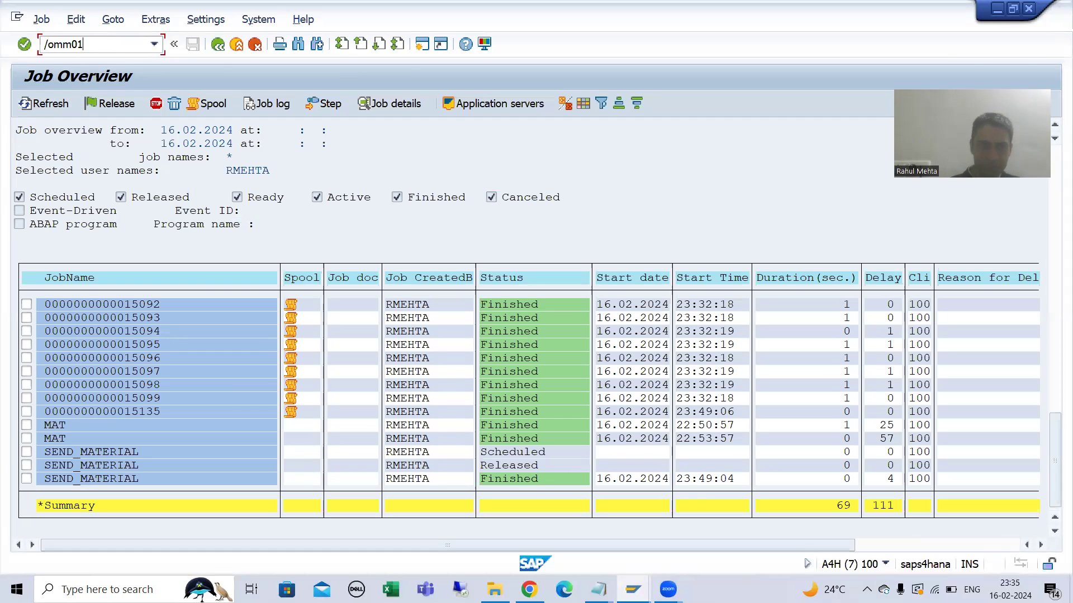
key(Return)
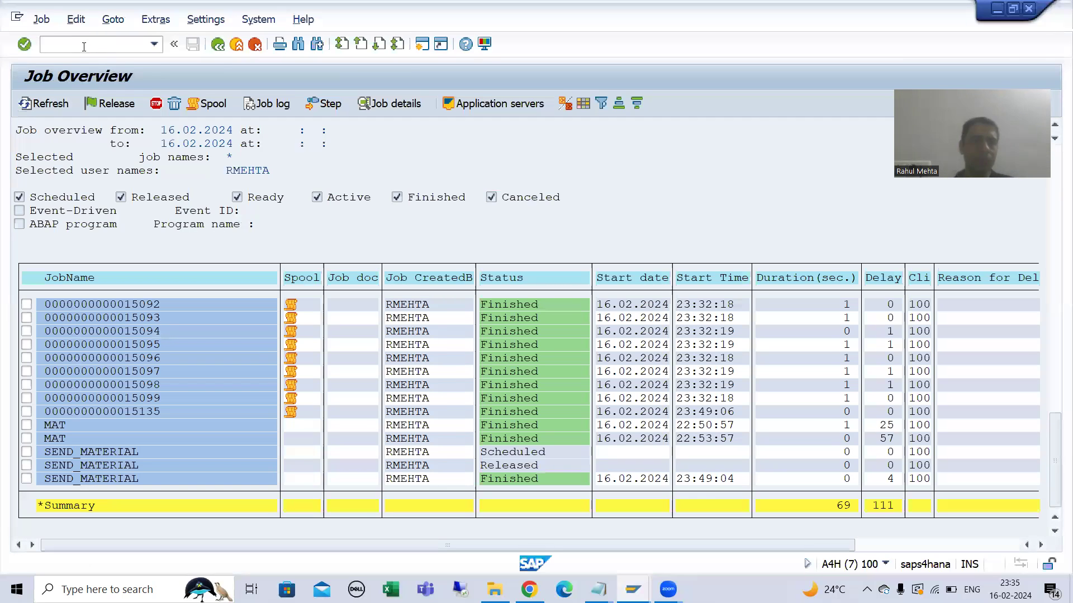
Enter material number SEND_44 and select the Basic Data 1 view.
text(SEND_44)
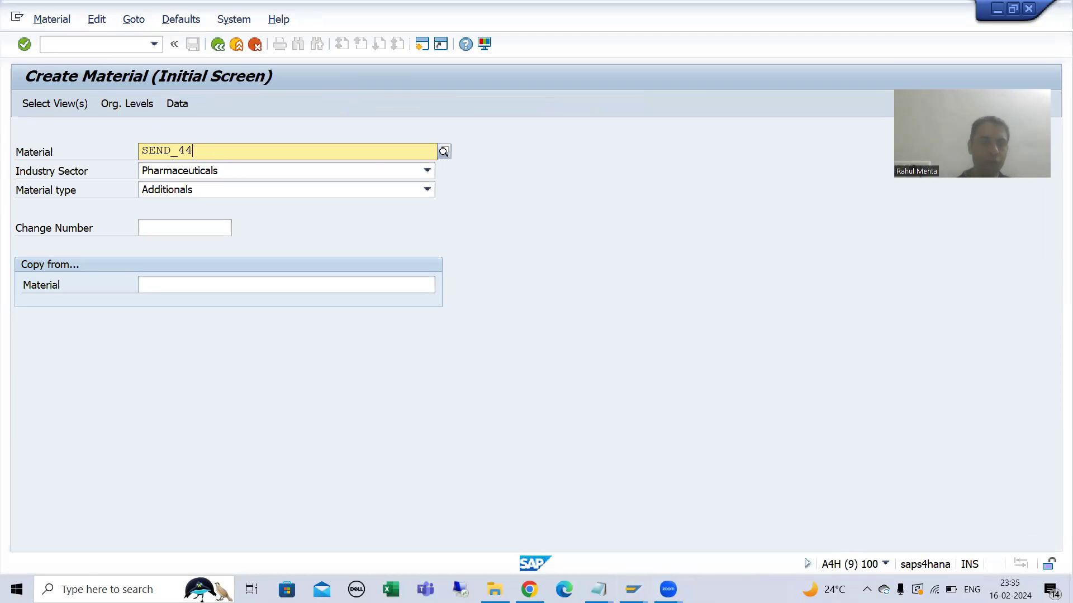
key(Return)
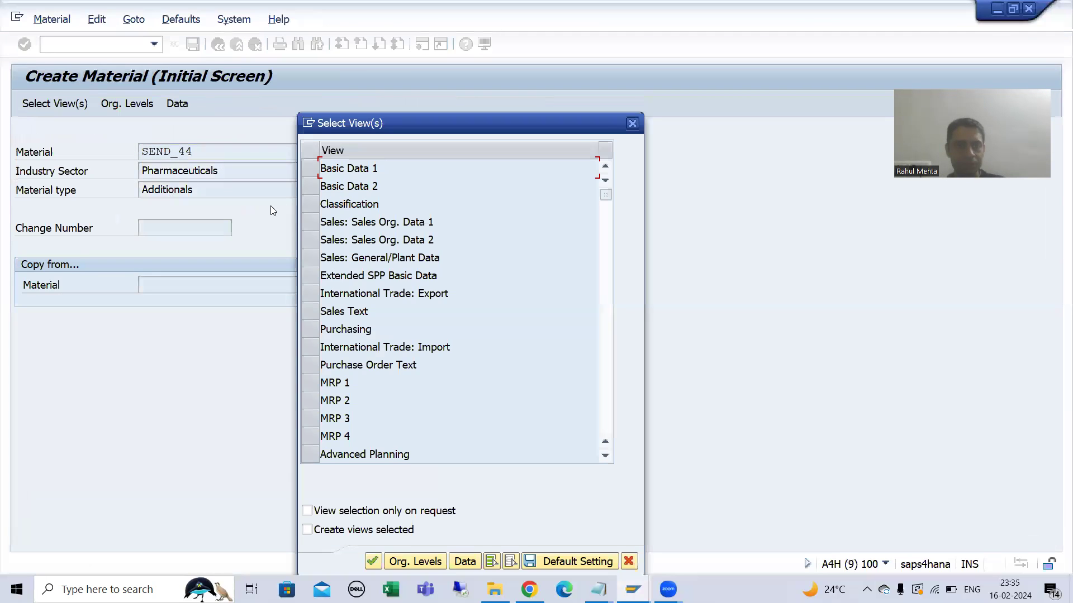
click(305, 173)
key(Return)
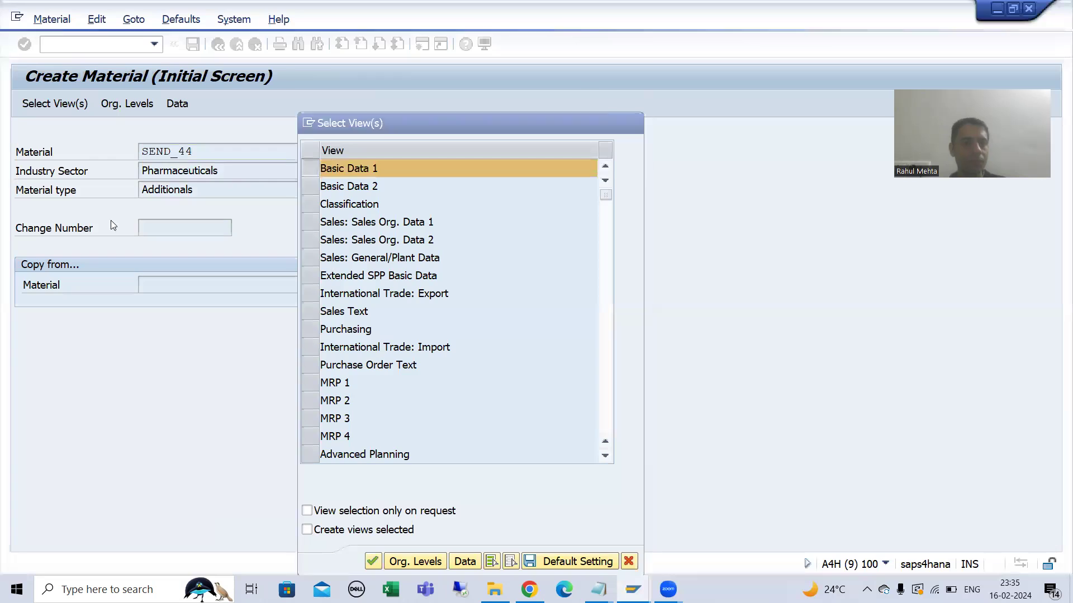
Set description Testing and base unit EA, then save material SEND_44.
text(e)
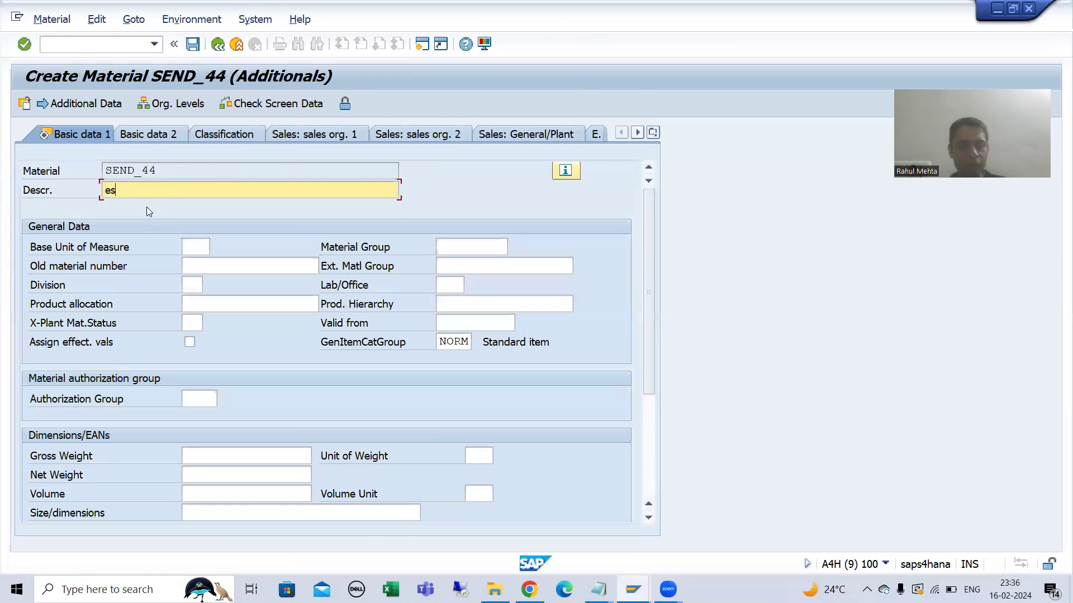
text(s)
key(BackSpace)
key(BackSpace)
click(155, 206)
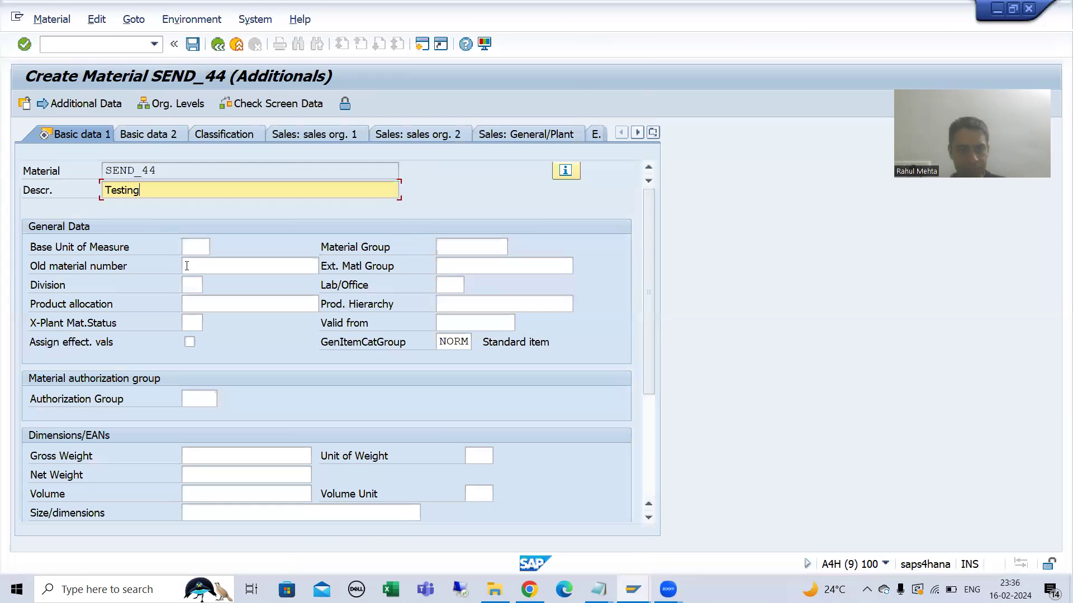
click(188, 264)
click(196, 247)
text(EA)
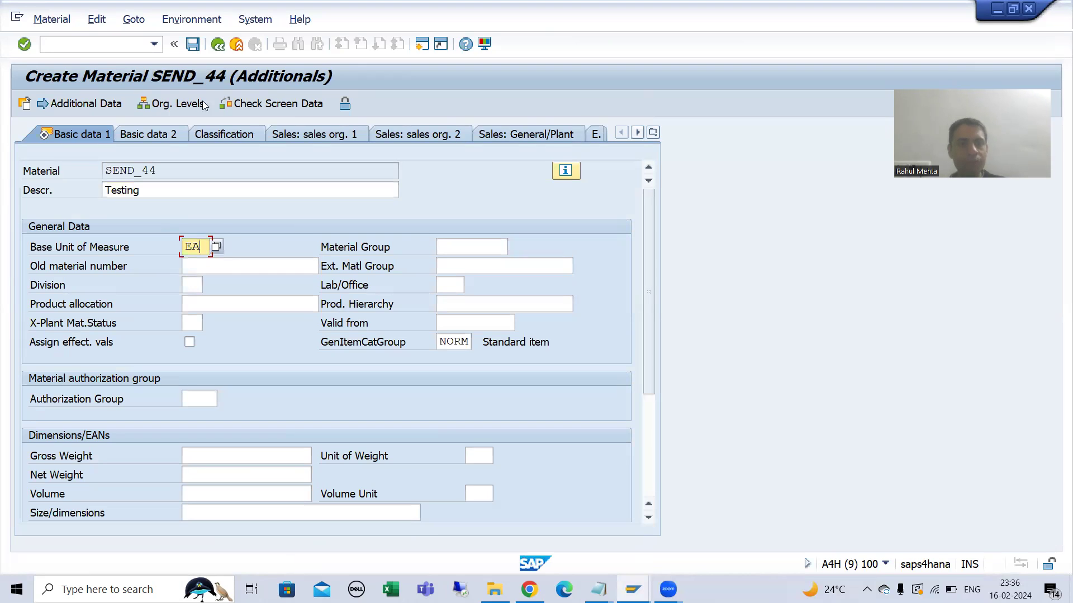
key(ctrl+s)
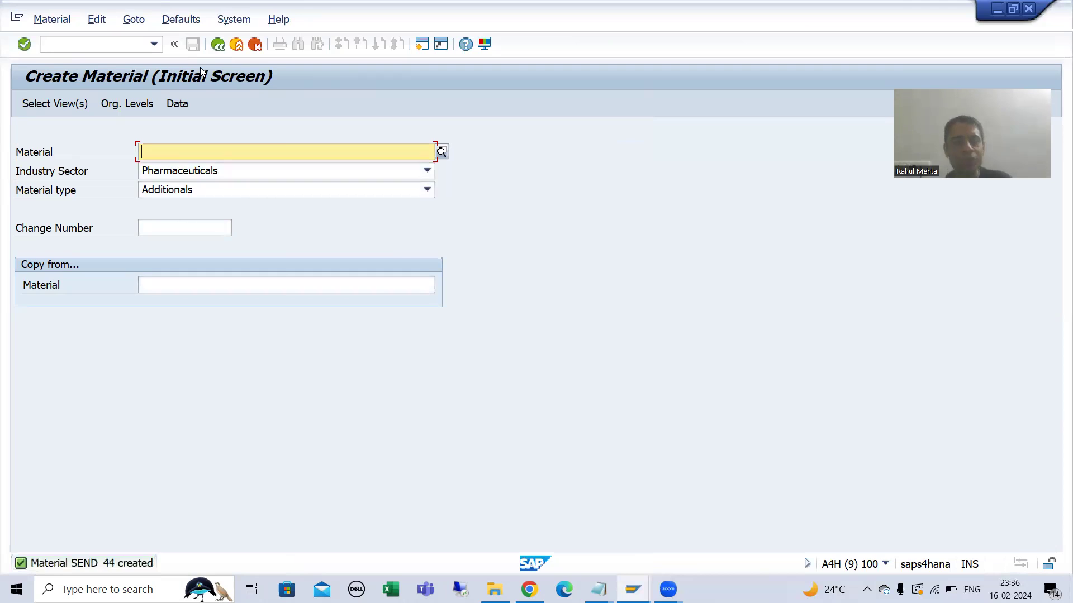
key(alt+Tab)
Refresh the job list and open the latest SEND_MATERIAL run's log, highlighting its 24 IDoc count.
click(41, 105)
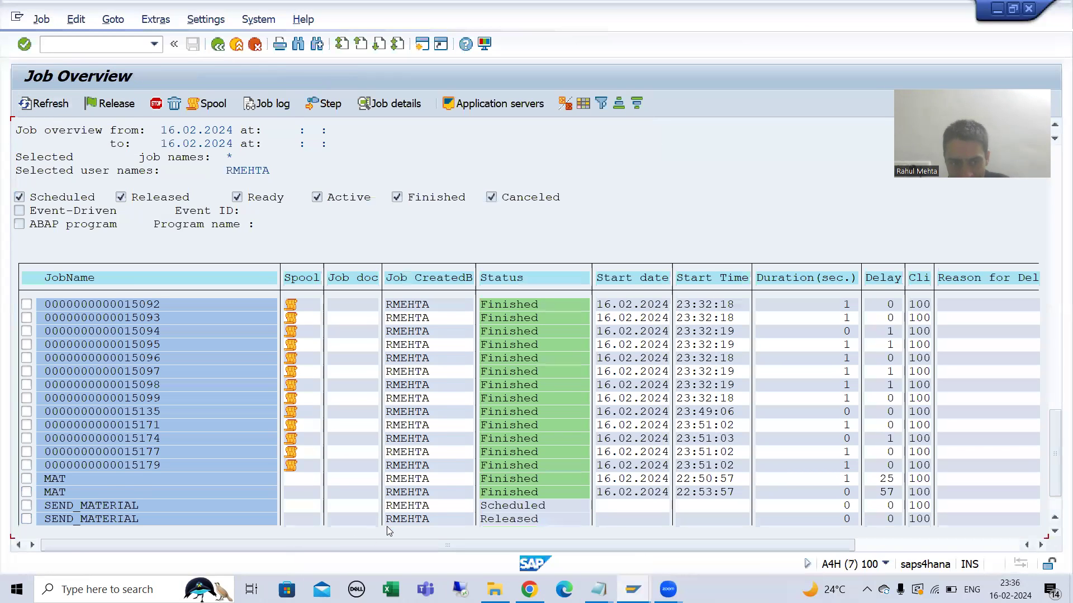
scroll(387, 526, down, 2)
scroll(392, 526, down, 1)
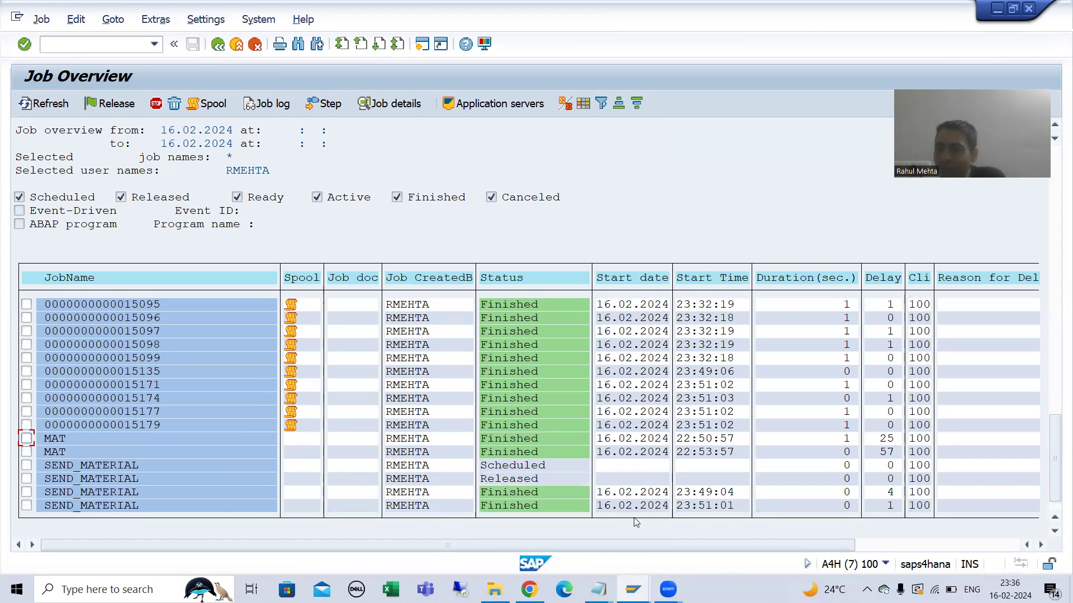
click(716, 506)
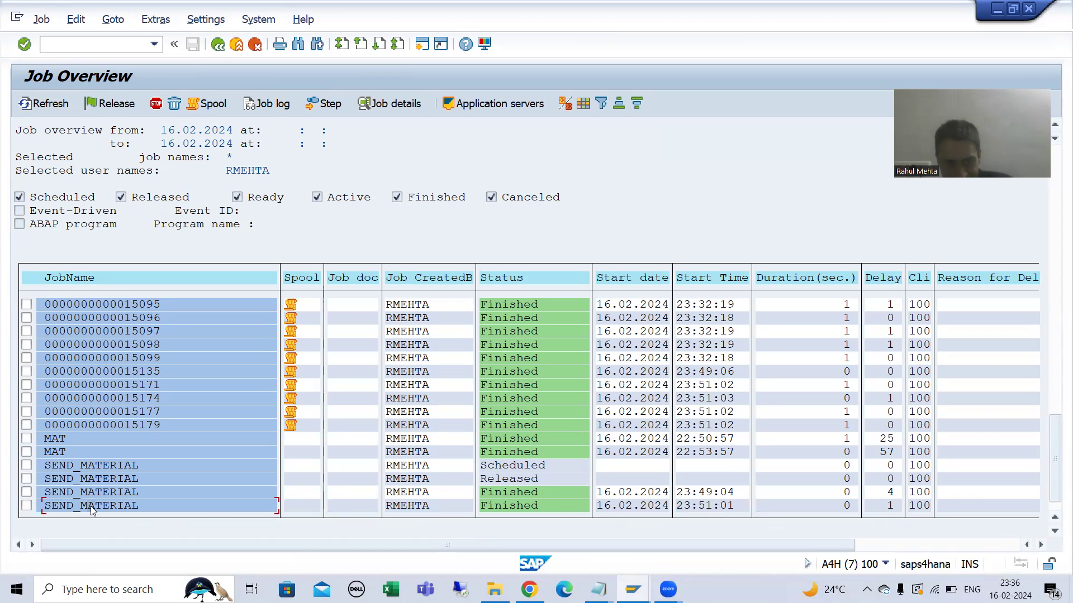
click(26, 505)
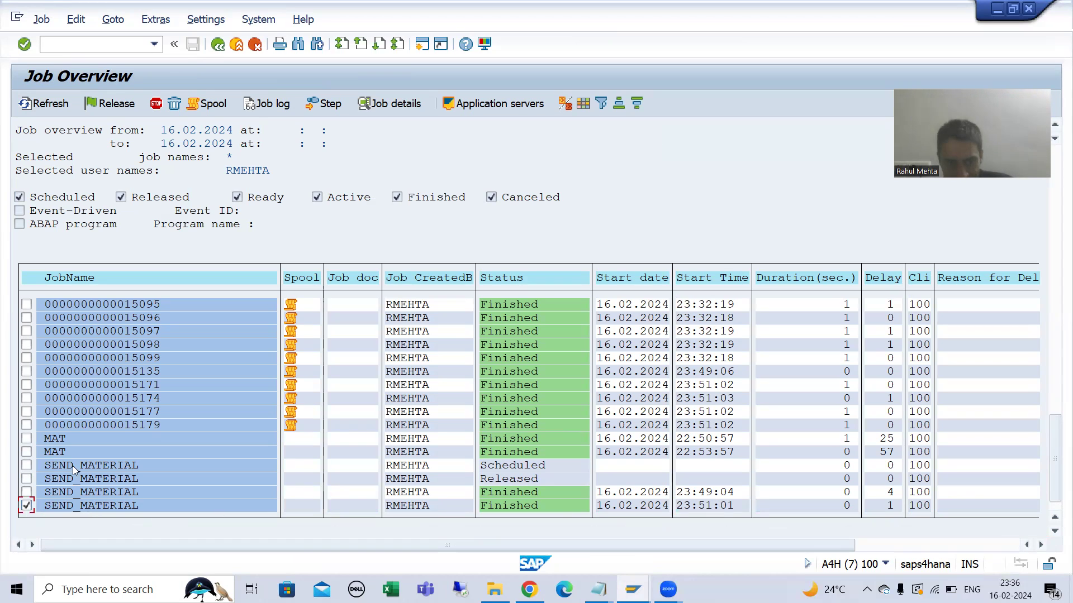
click(258, 104)
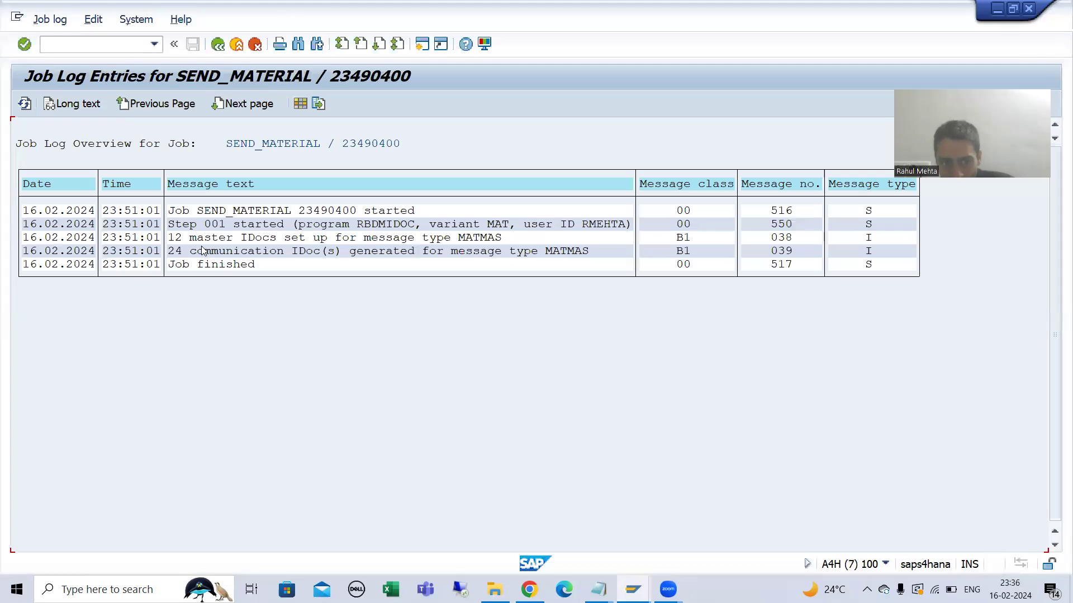
click(171, 251)
drag(171, 252, 185, 255)
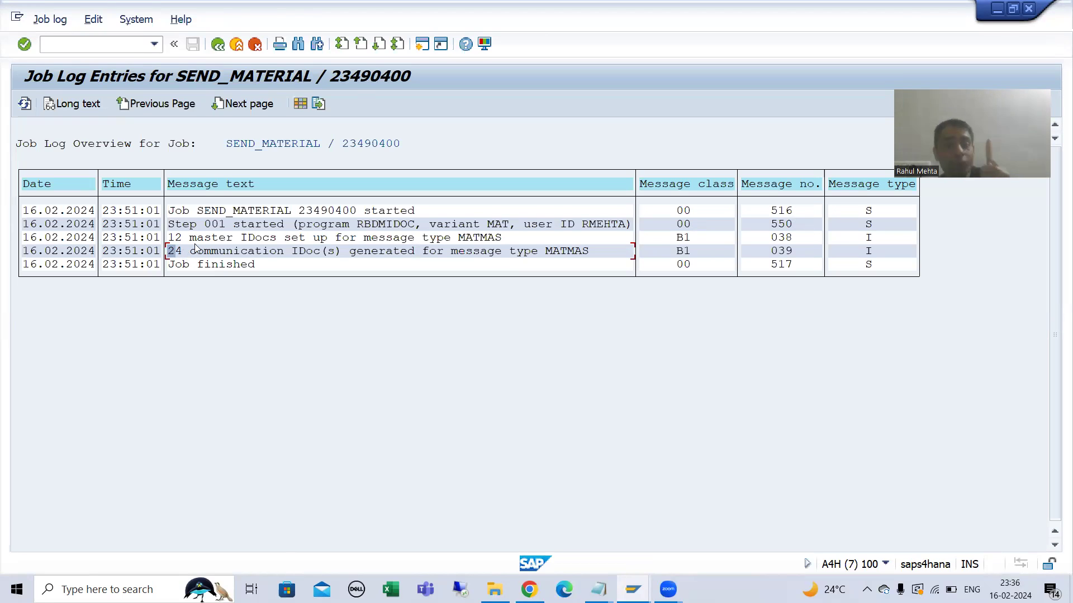
Check the log of the 23:49:04 SEND_MATERIAL run, then return to the job overview.
click(0, 473)
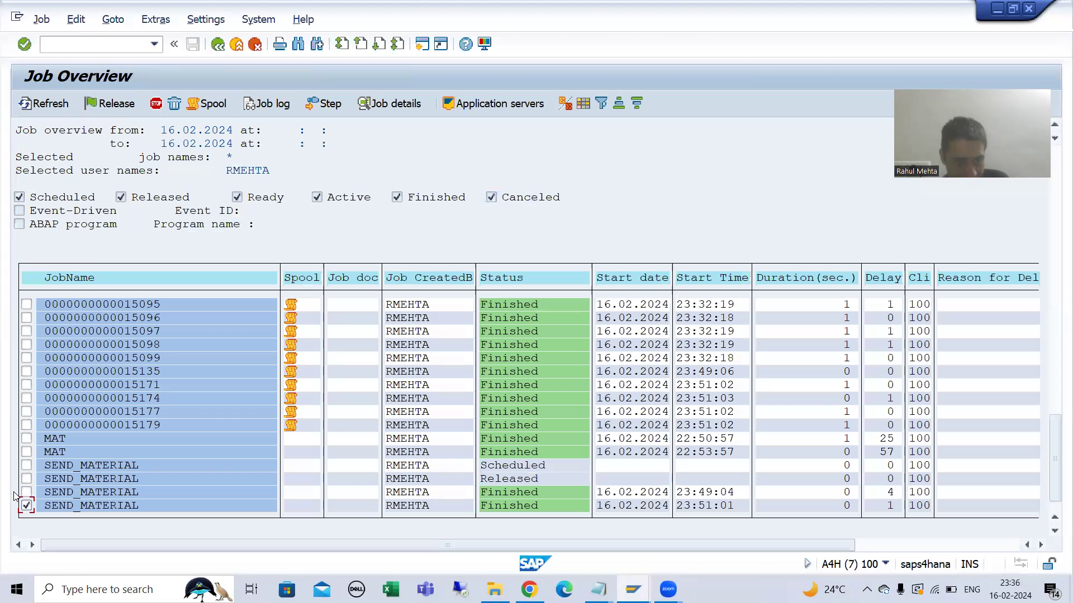
click(262, 105)
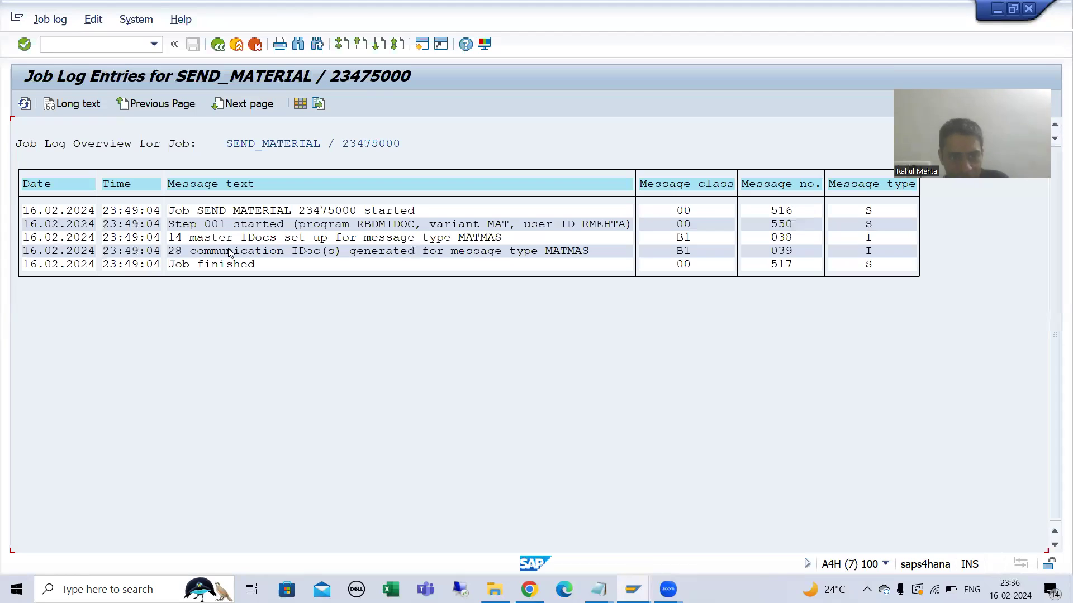
click(218, 44)
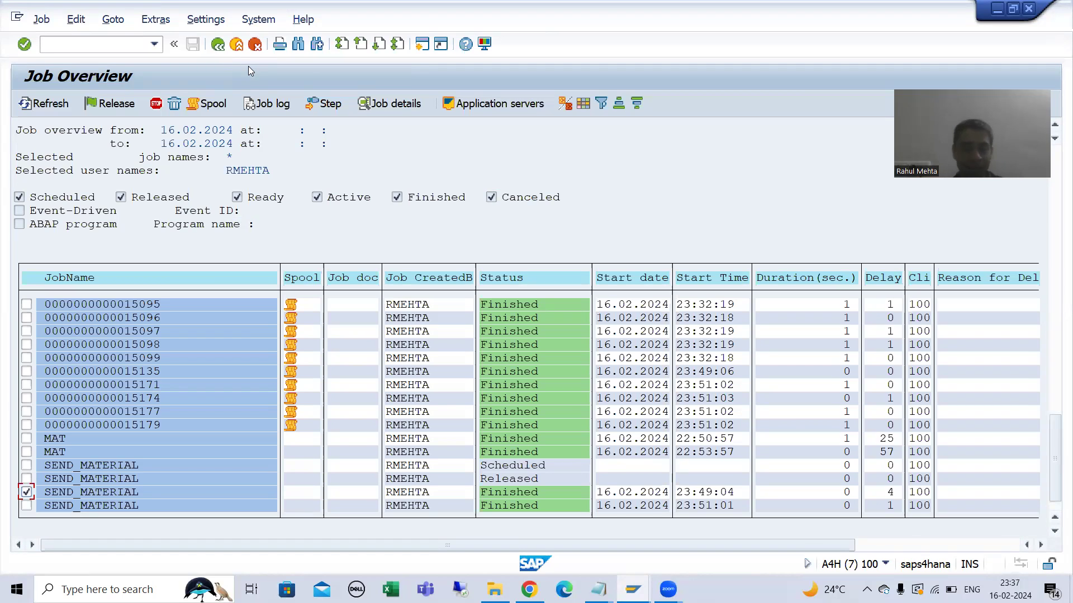
Delete the Scheduled SEND_MATERIAL job from the job list.
click(27, 105)
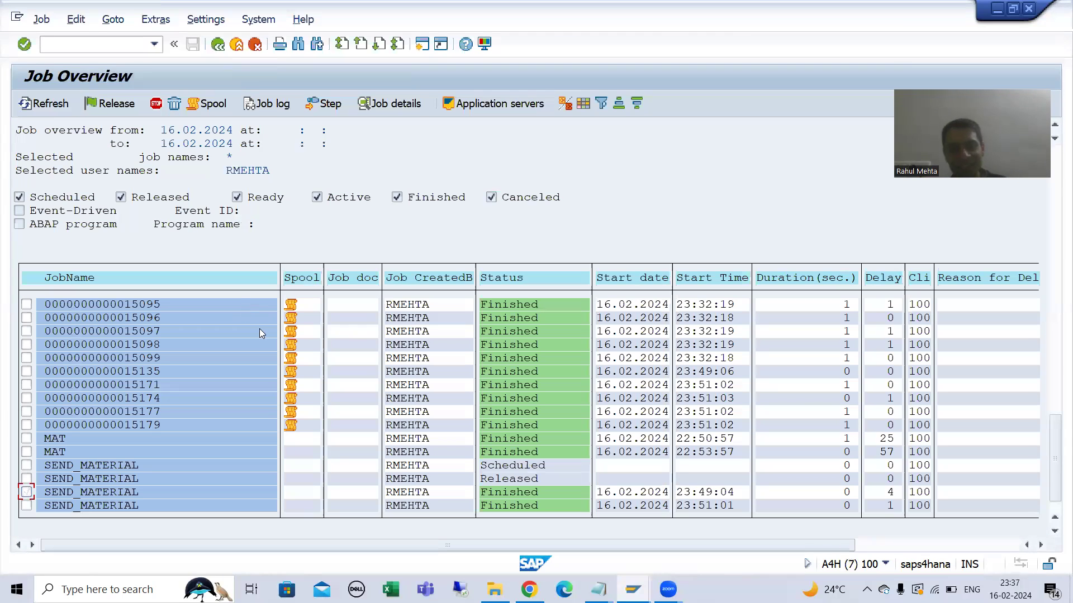
click(27, 452)
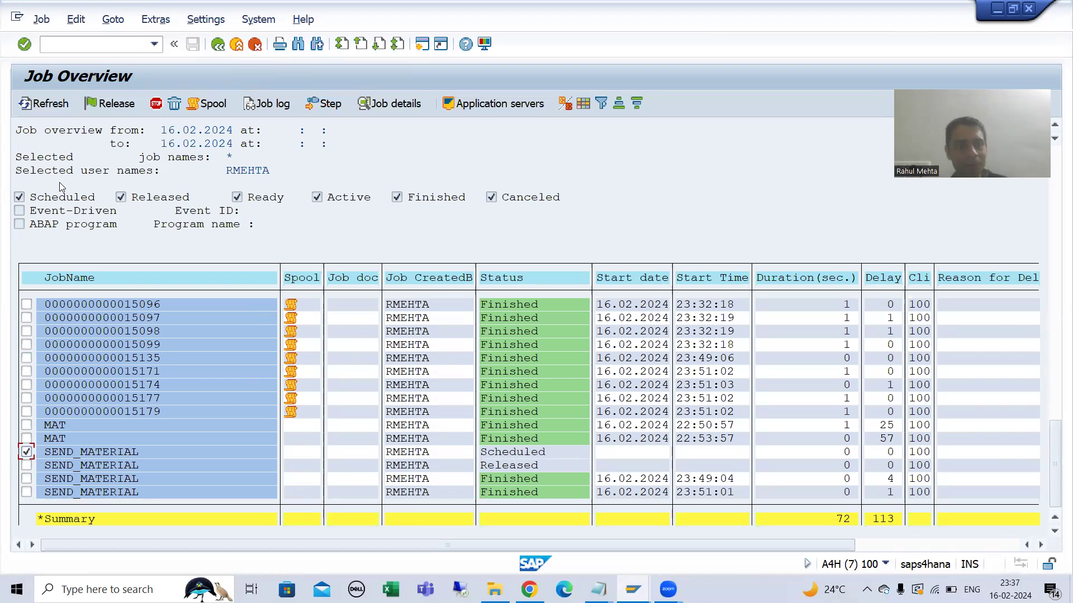
click(174, 104)
click(303, 283)
Delete the Released SEND_MATERIAL job and refresh the list.
click(47, 106)
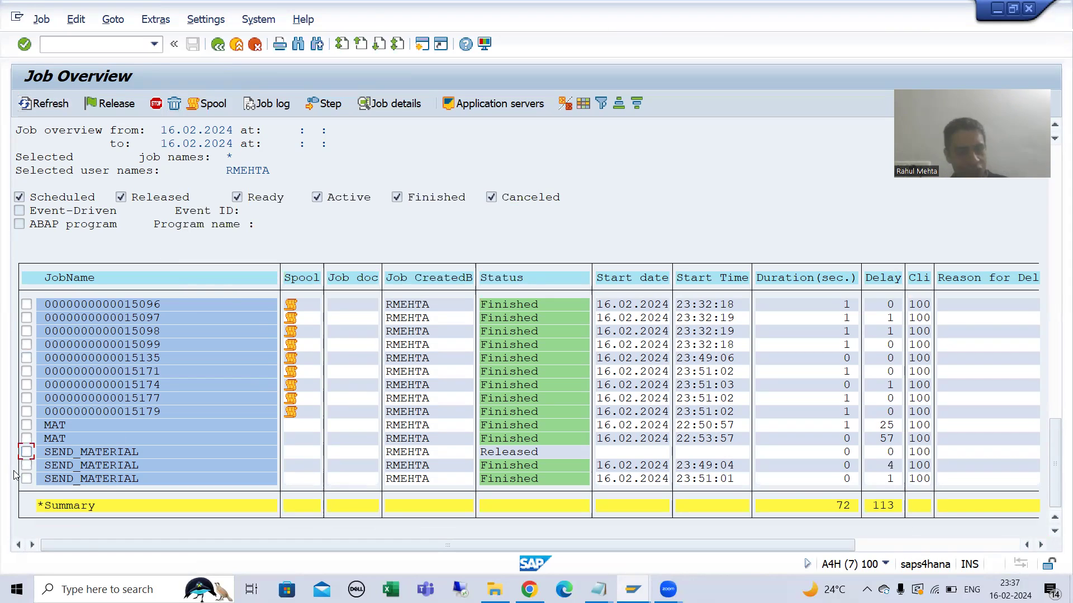
click(26, 452)
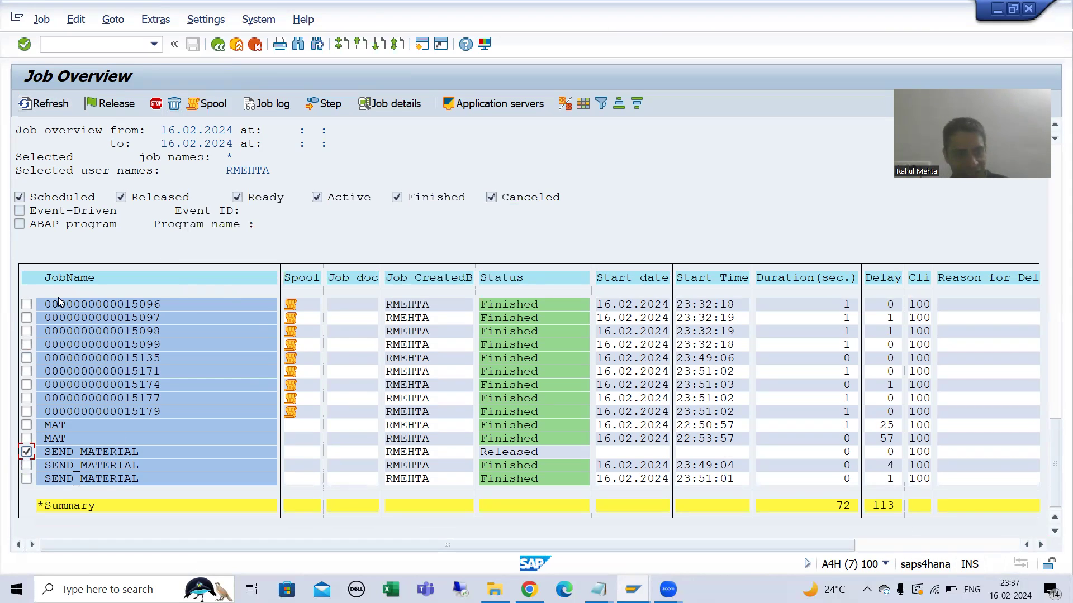
click(174, 104)
click(276, 285)
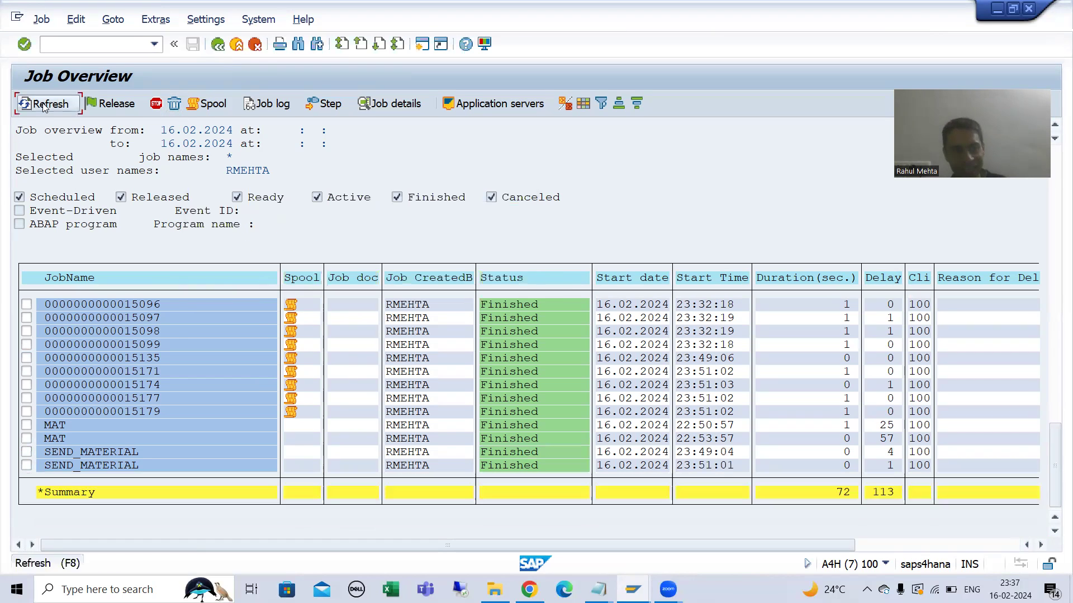
click(49, 103)
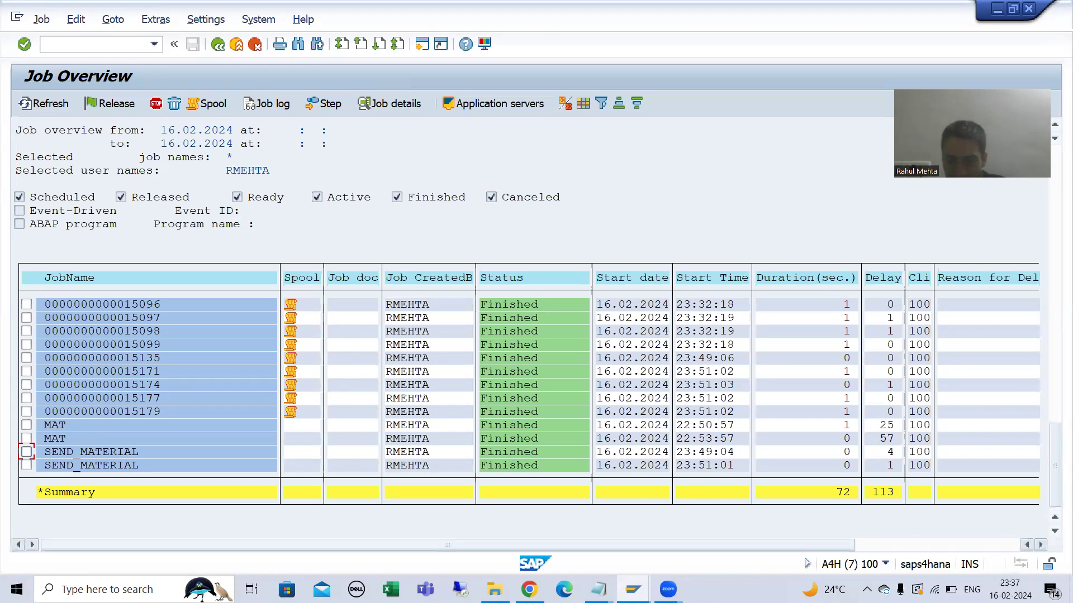
click(599, 590)
Bring up the Notepad ALE notes and select the program name RBDMIDOC.
click(546, 561)
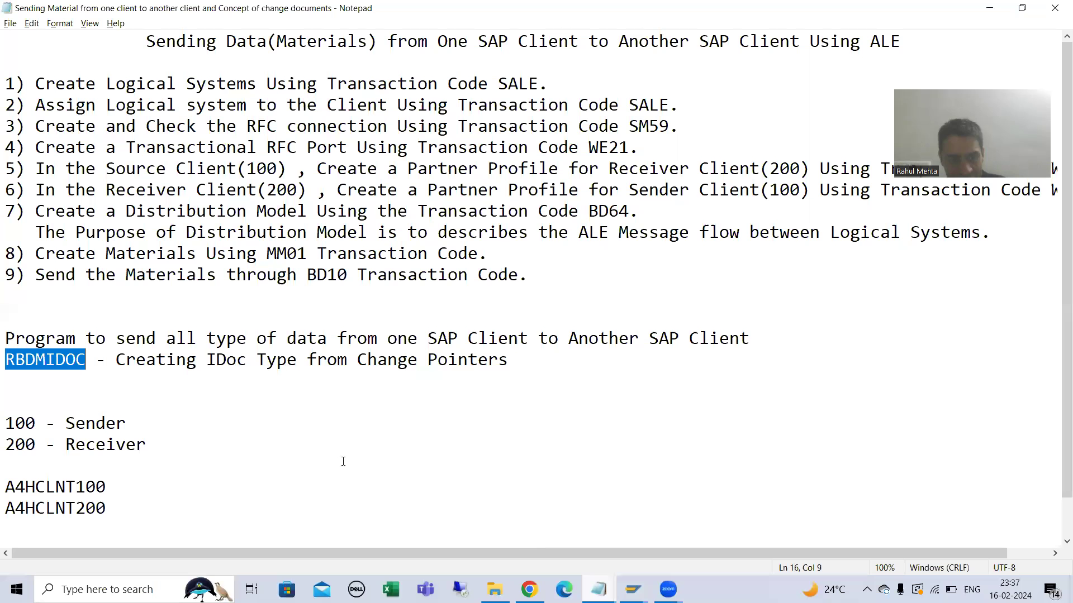
drag(5, 359, 85, 359)
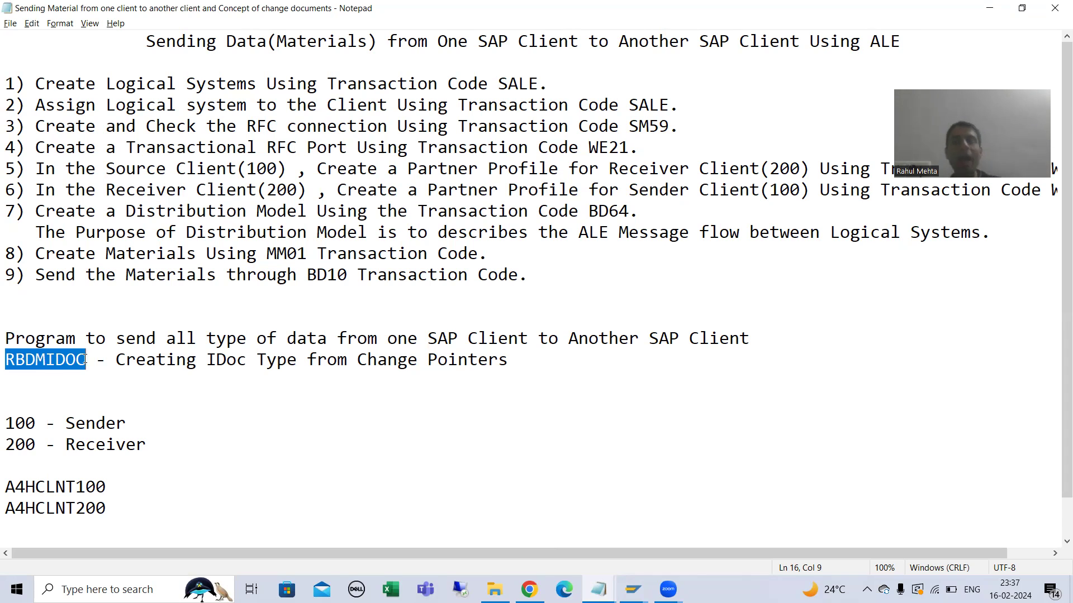
click(85, 364)
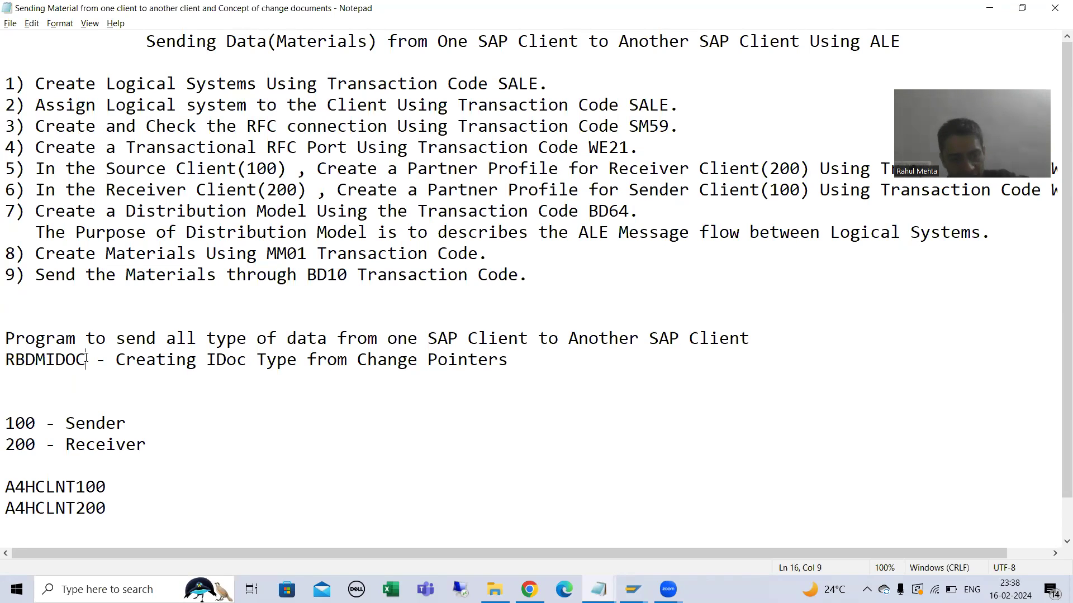
drag(83, 359, 4, 359)
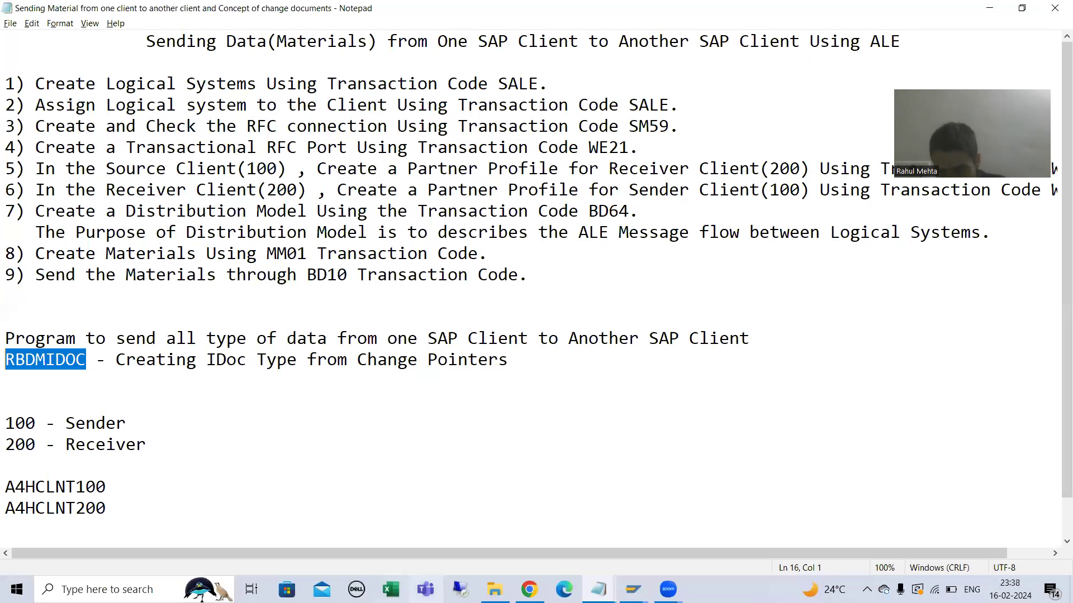
click(633, 589)
Refresh the Job Overview, which lists finished SEND_MATERIAL runs at 23:49:04 and 23:51:01.
click(67, 536)
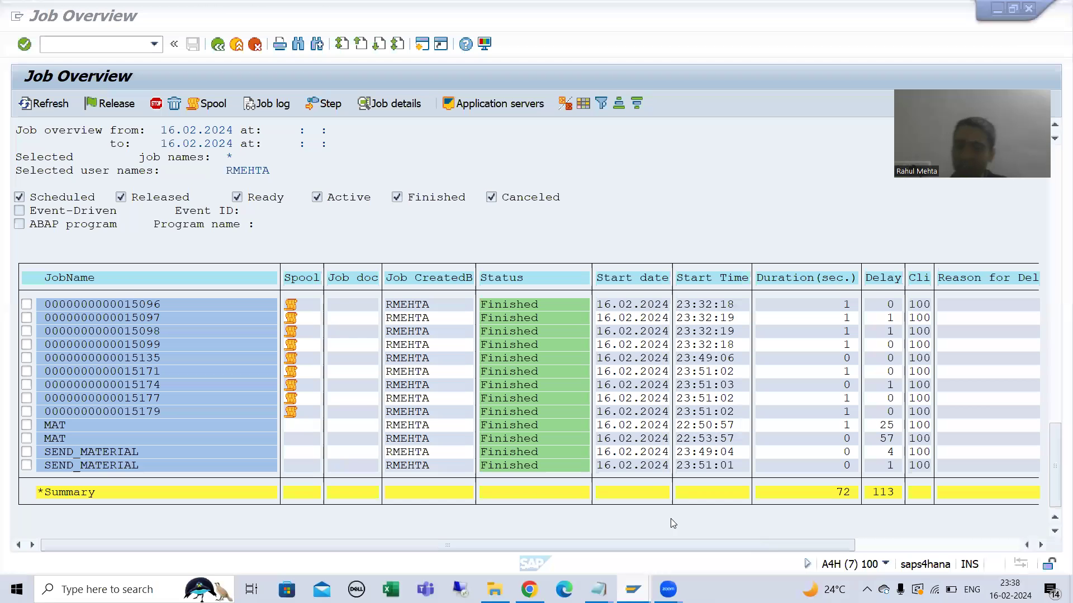
click(27, 105)
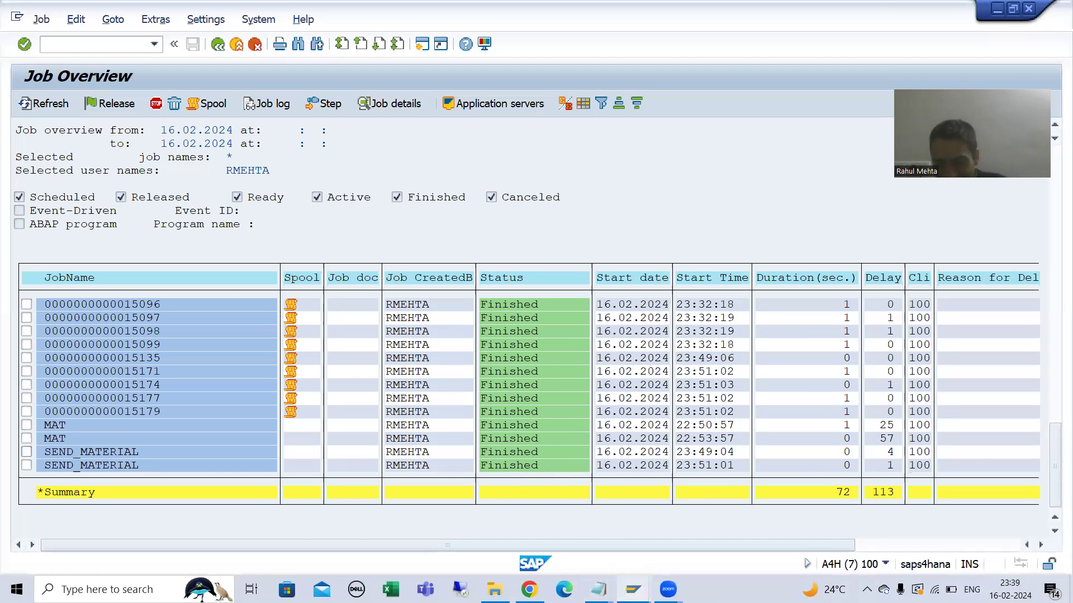
mouse_move(633, 589)
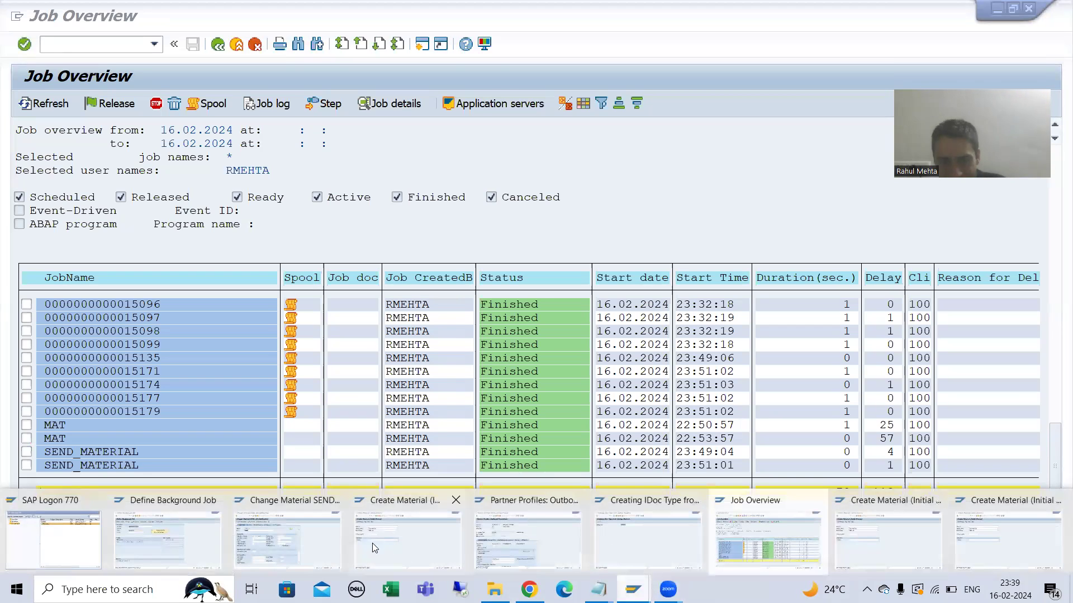
Go via Define Background Job to the IDoc-from-change-pointers screen with variant MAT and MATMAS.
click(187, 542)
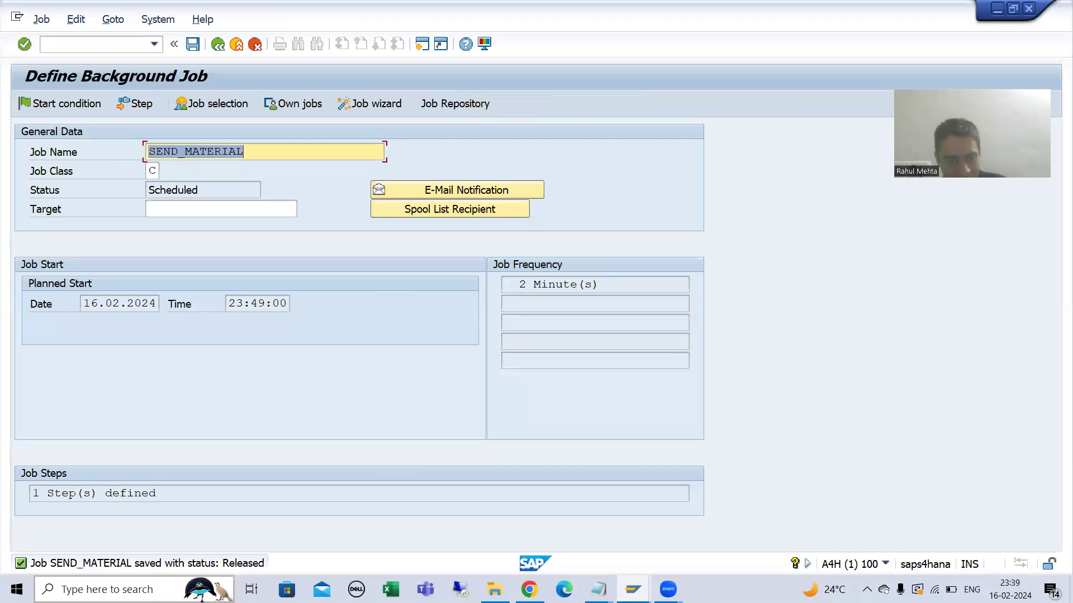
mouse_move(633, 589)
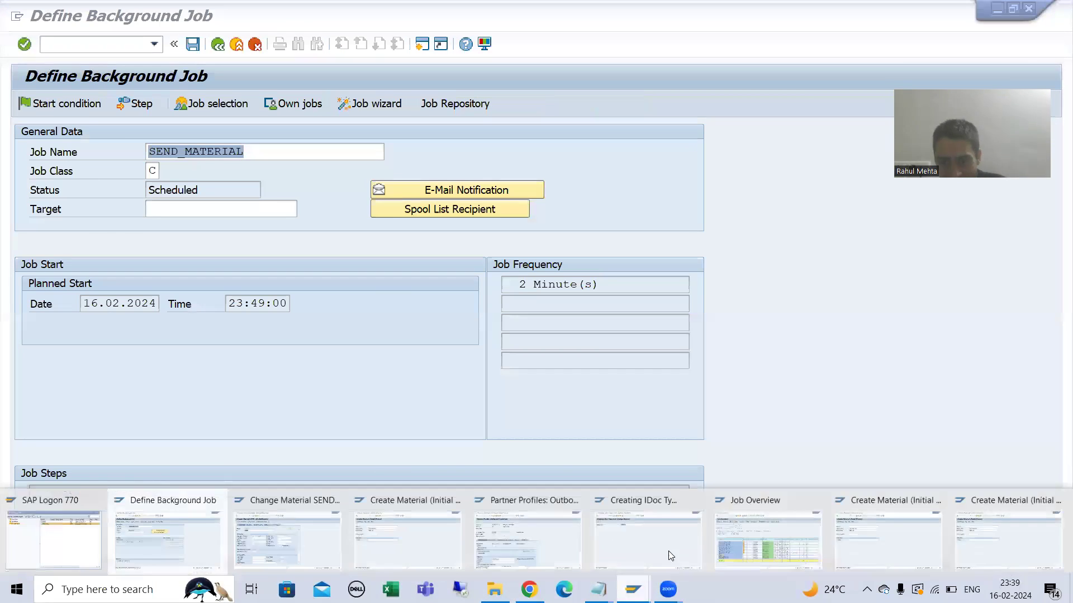
click(636, 537)
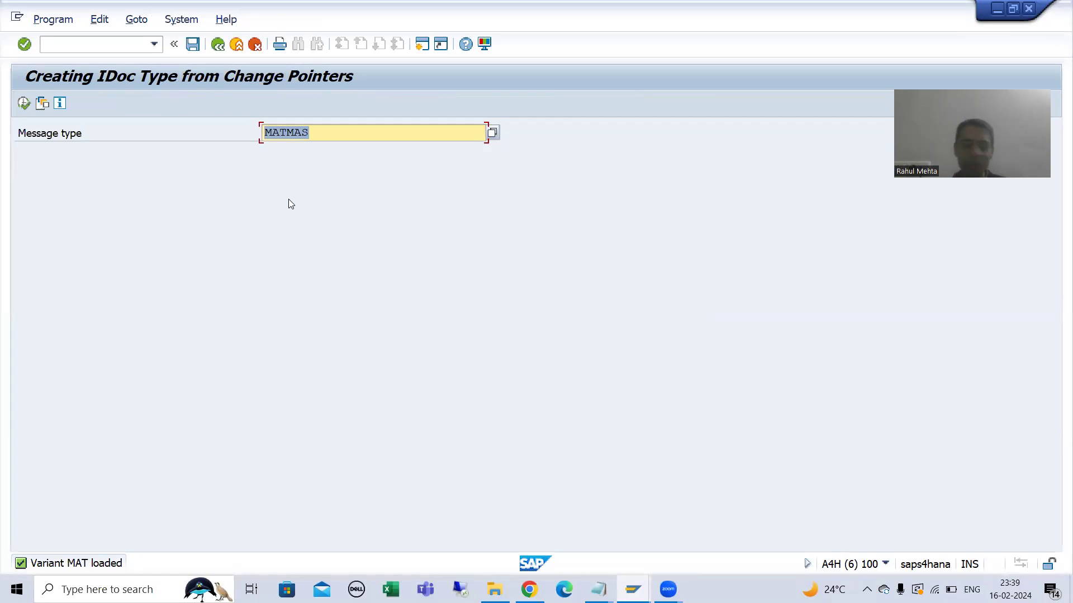